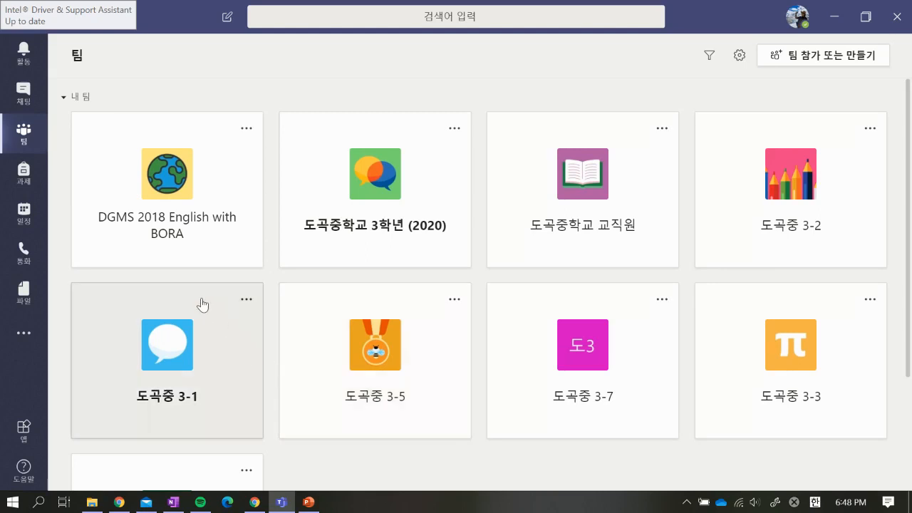
# - Open the 출결 channel of the 도곡중학교 교직원 team and find the post titled 도곡중 온라인 출결 forms 양식
pyautogui.click(586, 234)
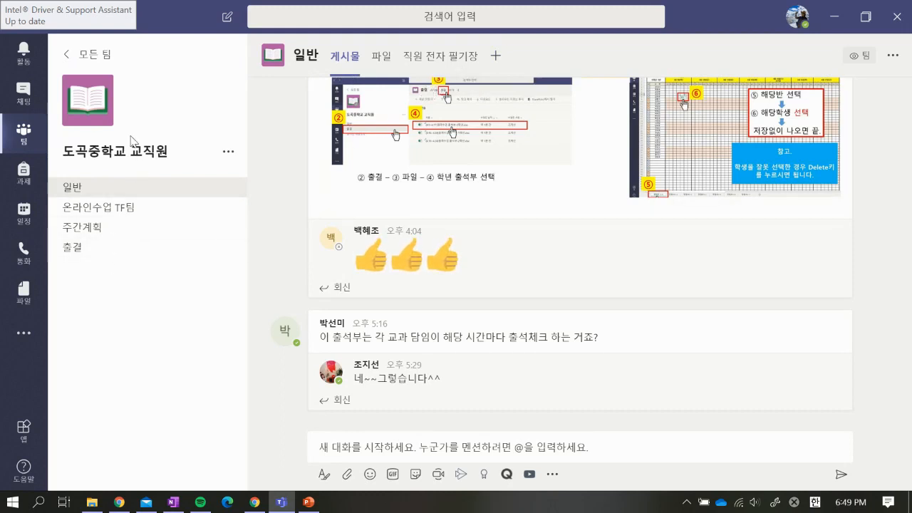
pyautogui.click(97, 261)
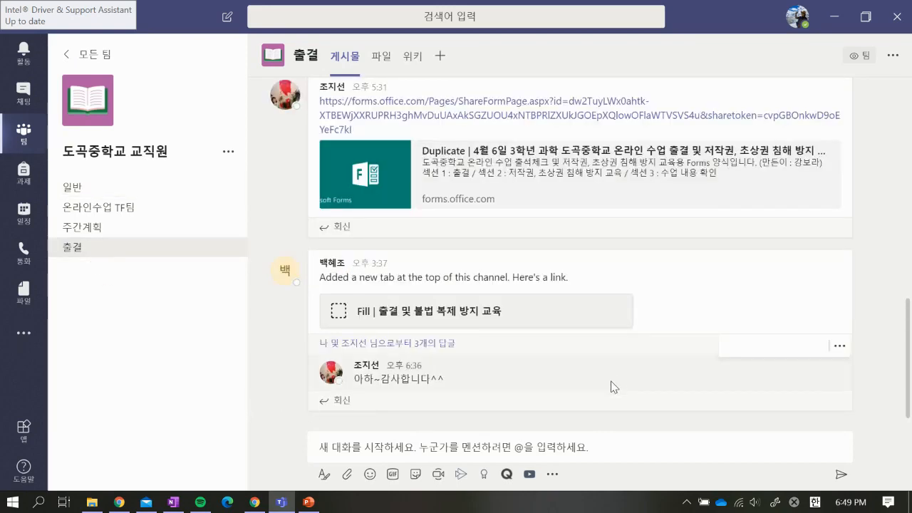
pyautogui.scroll(10, 611, 387)
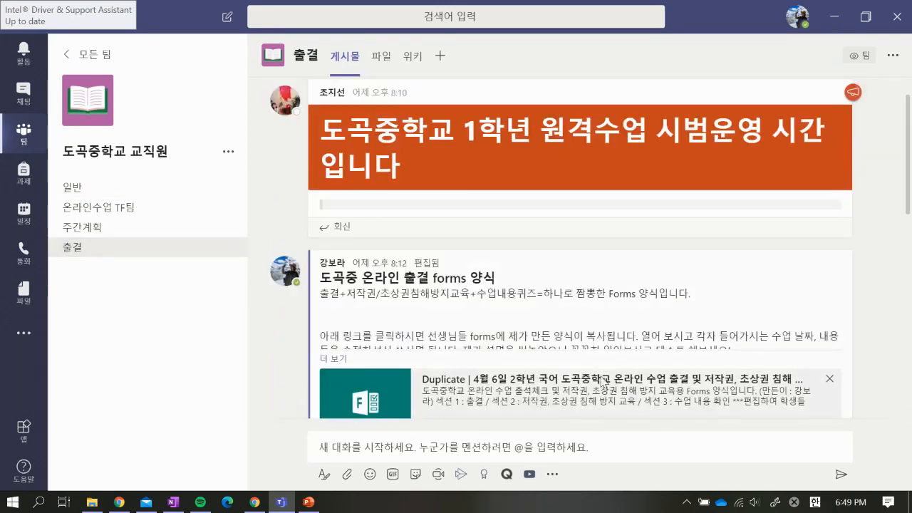
pyautogui.scroll(-10, 628, 361)
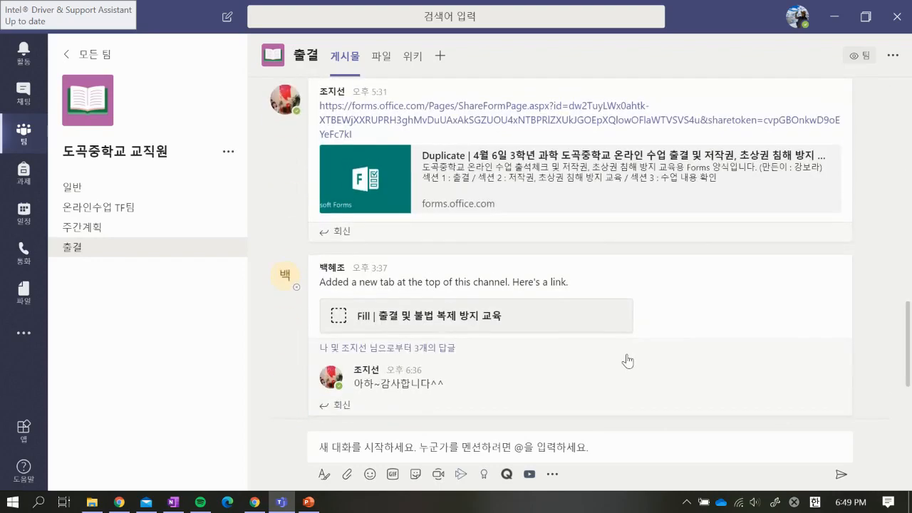
pyautogui.scroll(10, 628, 361)
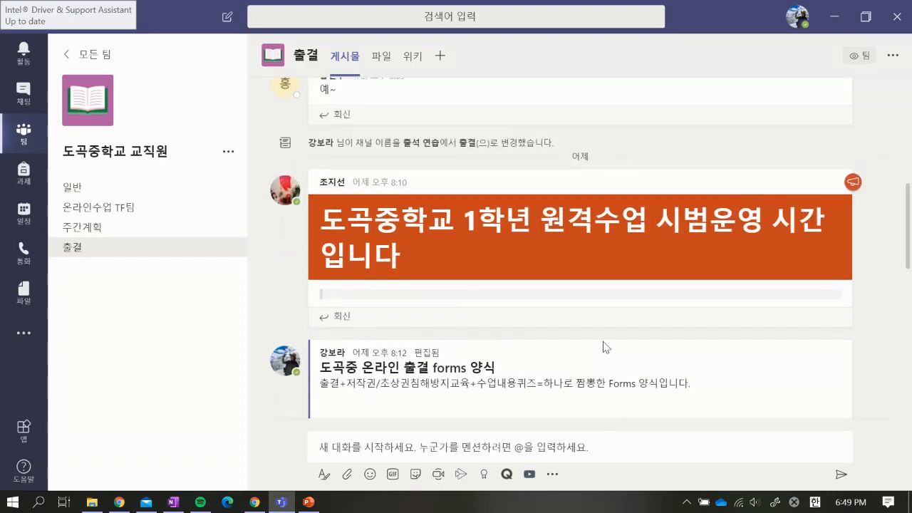
pyautogui.scroll(-3, 604, 347)
pyautogui.scroll(5, 404, 297)
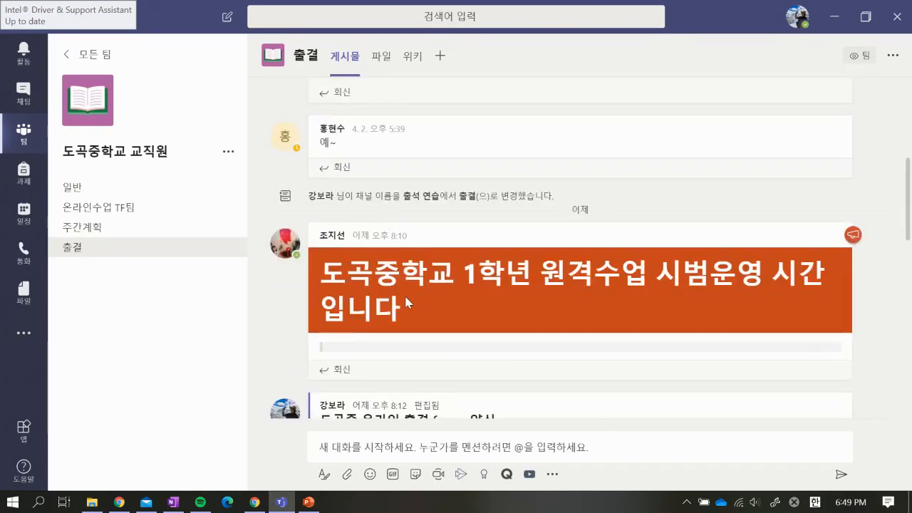
pyautogui.scroll(-5, 405, 298)
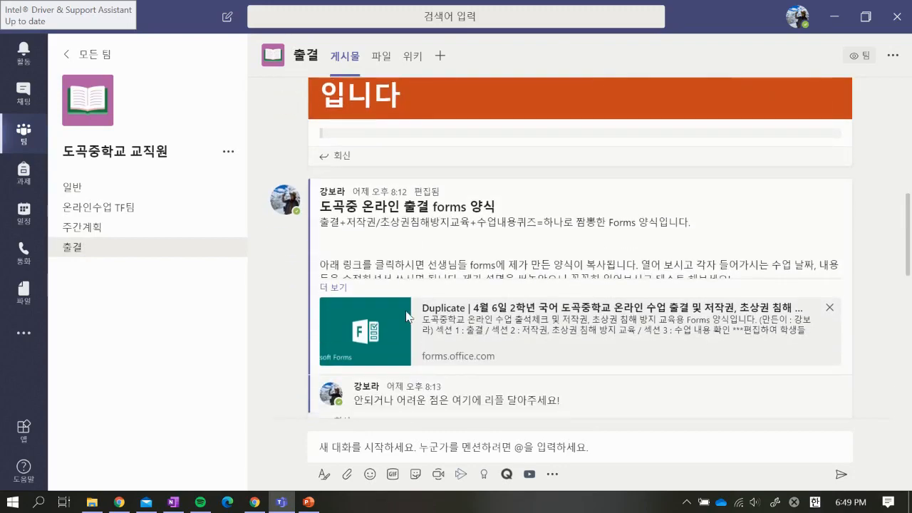
pyautogui.scroll(-10, 407, 315)
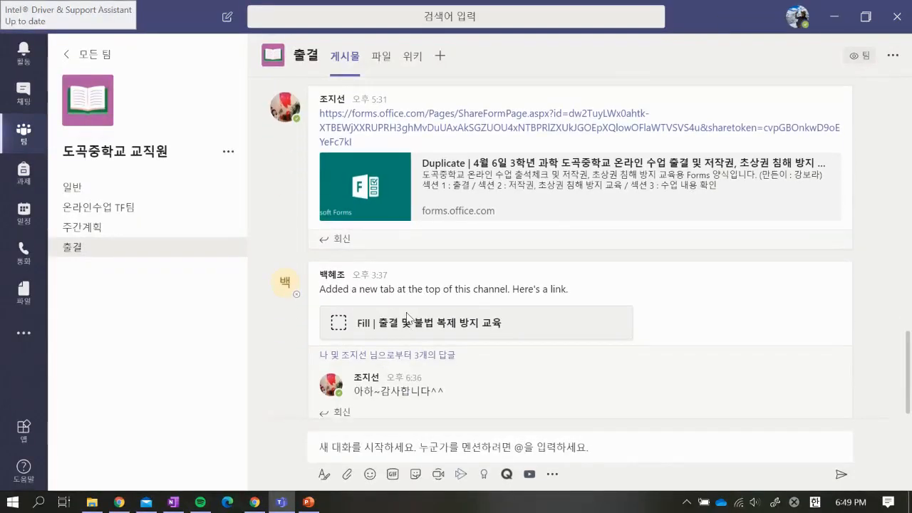
pyautogui.scroll(8, 406, 315)
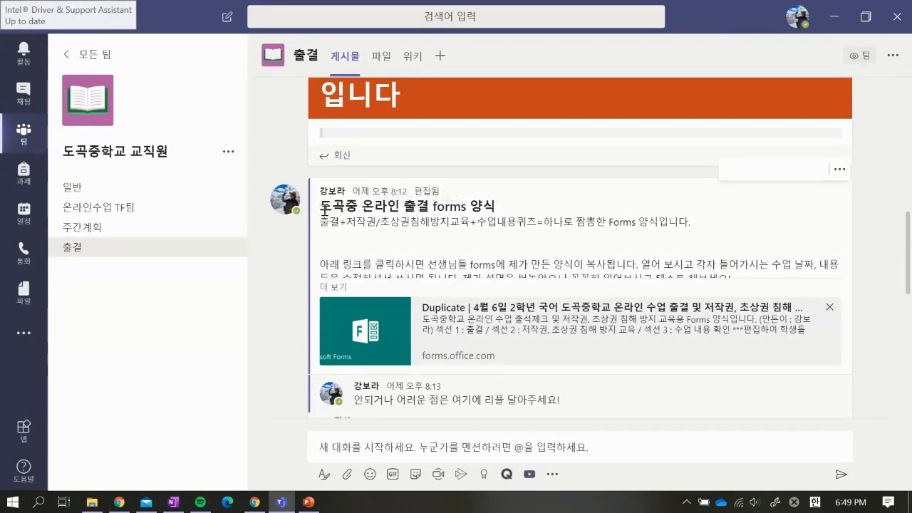
# - Highlight the post's title, open its shared 4월 6일 2학년 국어 form link, and duplicate that form
pyautogui.moveTo(336, 205); pyautogui.dragTo(525, 206)
pyautogui.click(489, 207)
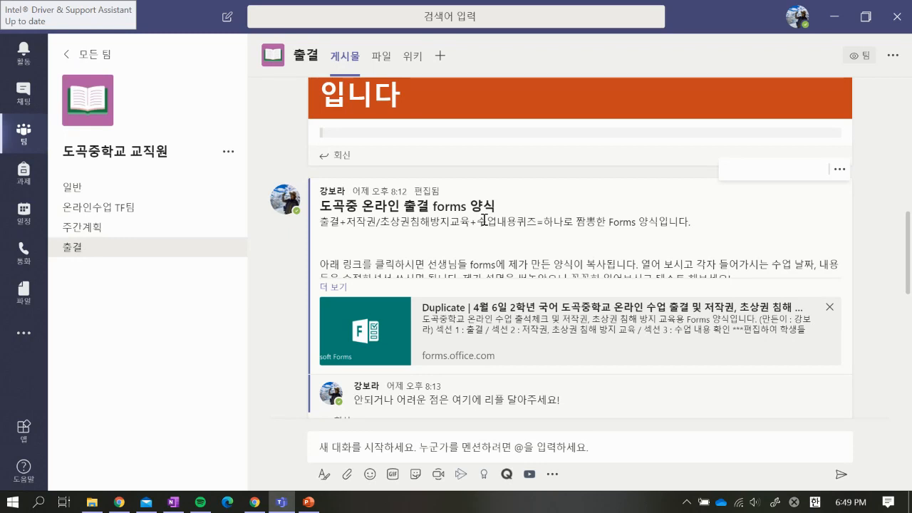
pyautogui.click(477, 344)
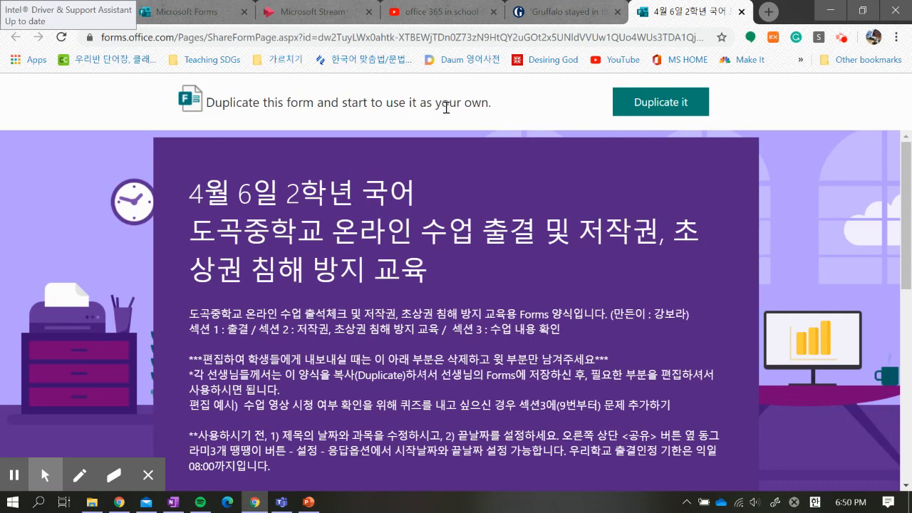
pyautogui.click(662, 105)
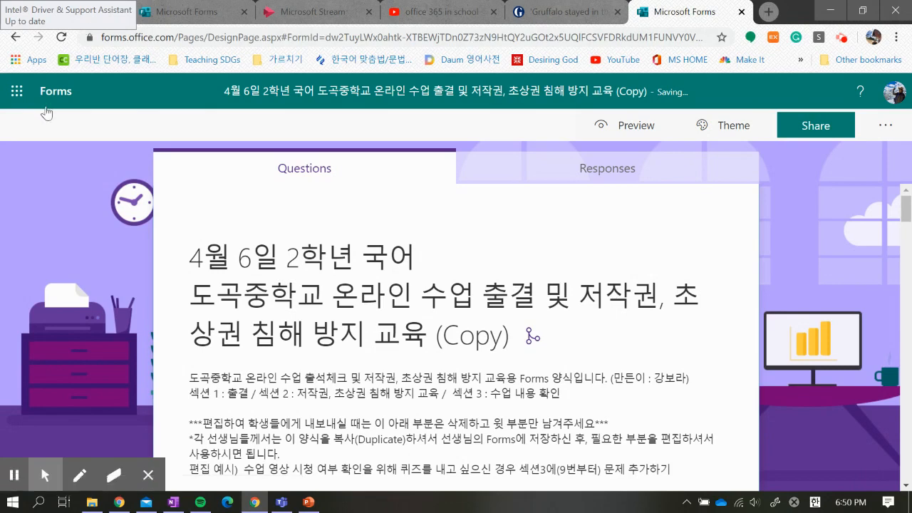
# - Go to the My forms list, open the first 4월 6일 2학년 국어 form, and look over its questions
pyautogui.click(53, 96)
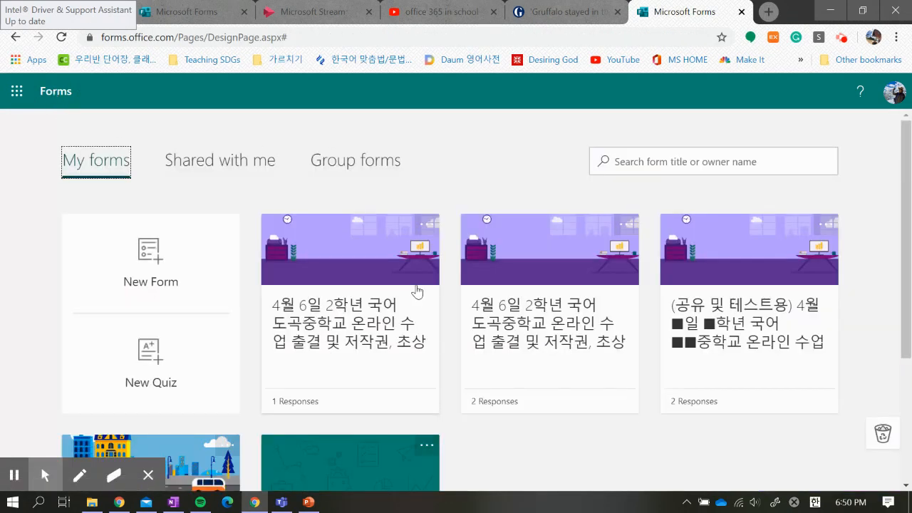
pyautogui.scroll(-1, 550, 321)
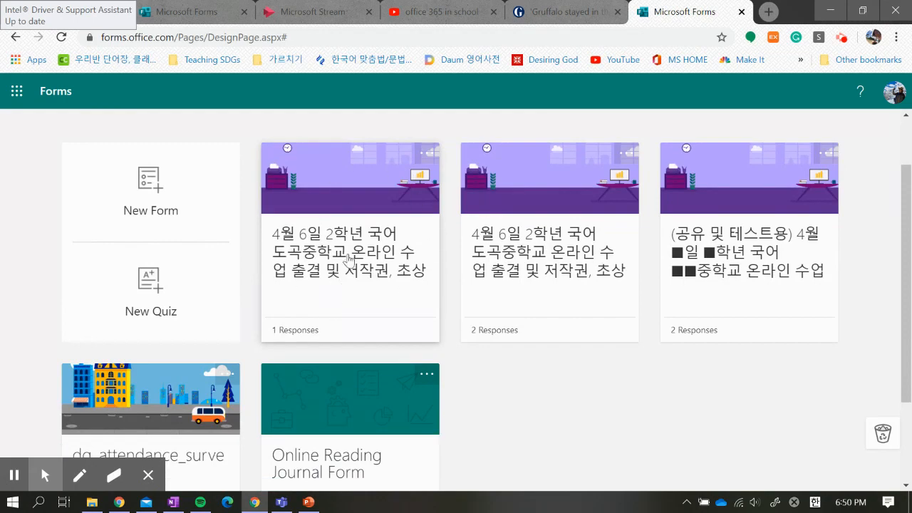
pyautogui.click(348, 258)
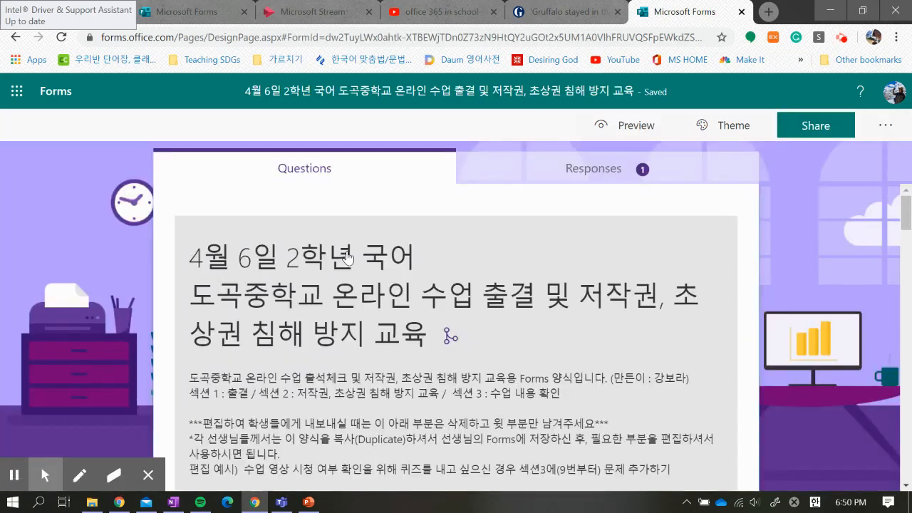
pyautogui.scroll(-10, 345, 260)
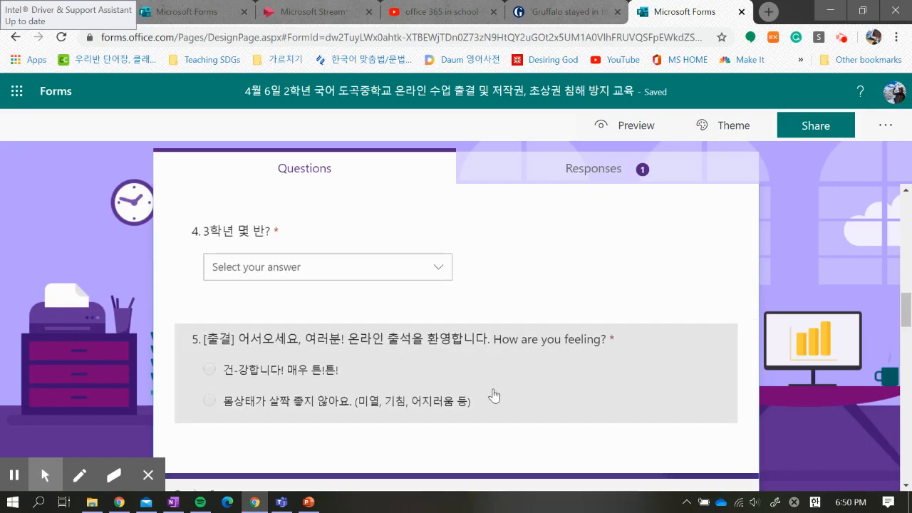
pyautogui.scroll(10, 494, 385)
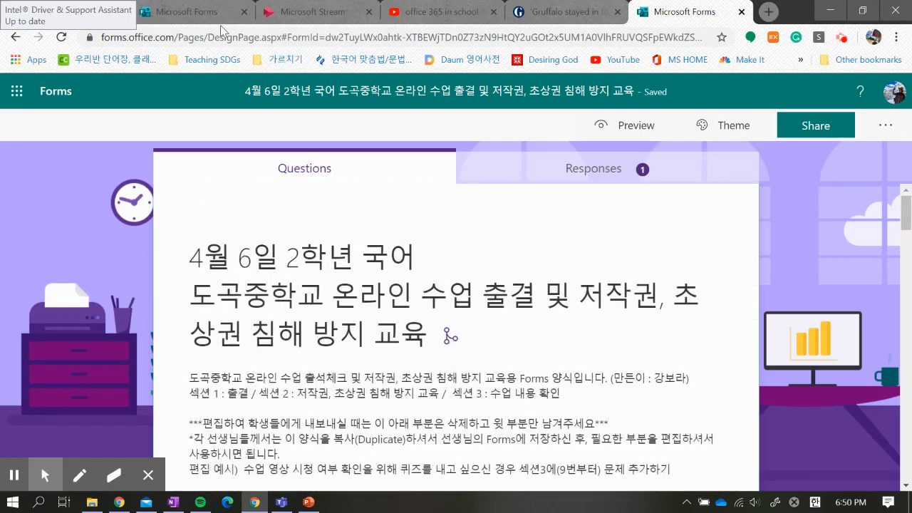
# - Preview the form and highlight the teacher instructions in its description, from ***편집하여 through 08:00까지입니다
pyautogui.click(638, 127)
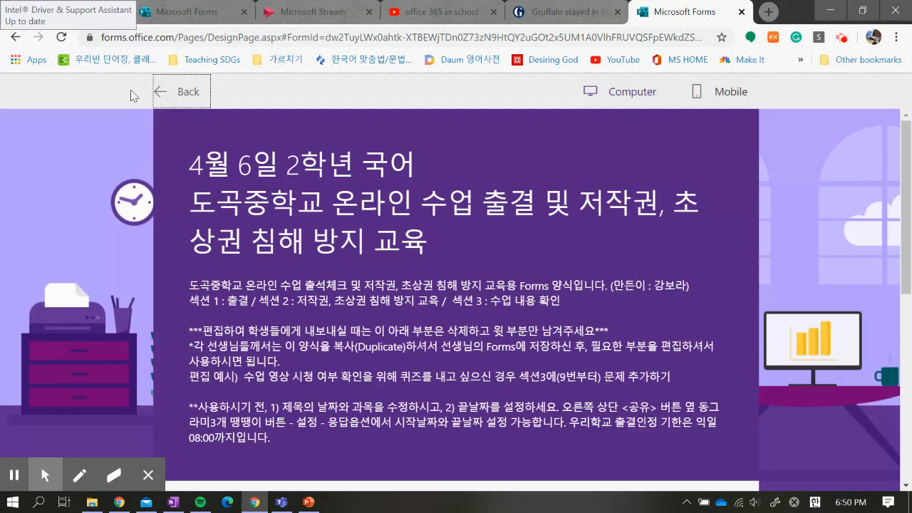
pyautogui.click(157, 92)
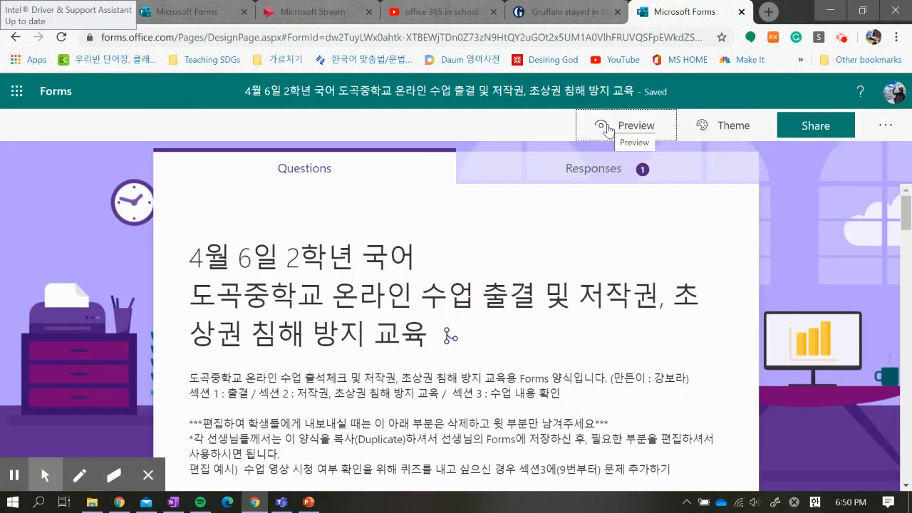
pyautogui.click(608, 125)
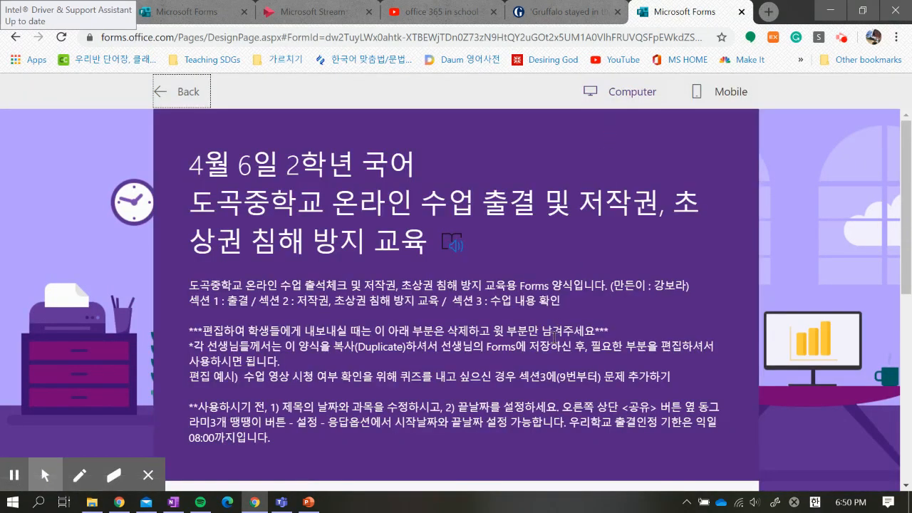
pyautogui.scroll(-1, 553, 336)
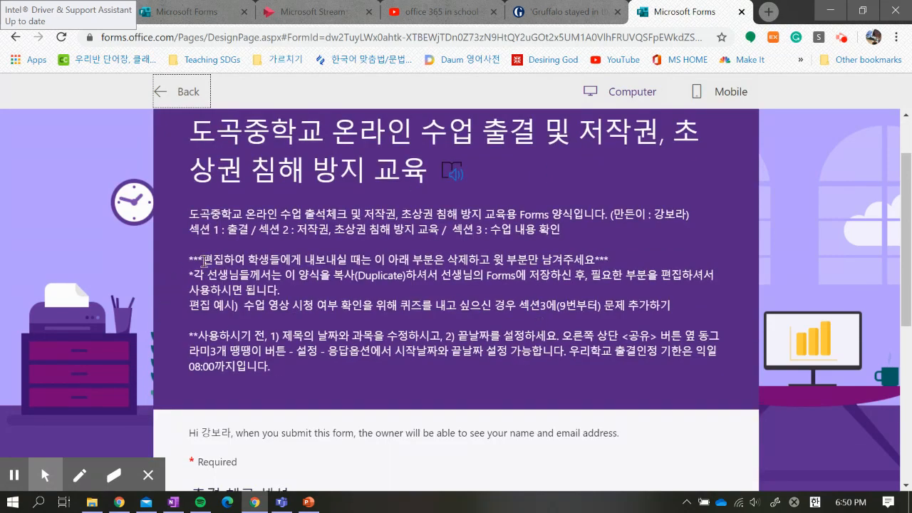
pyautogui.click(191, 265)
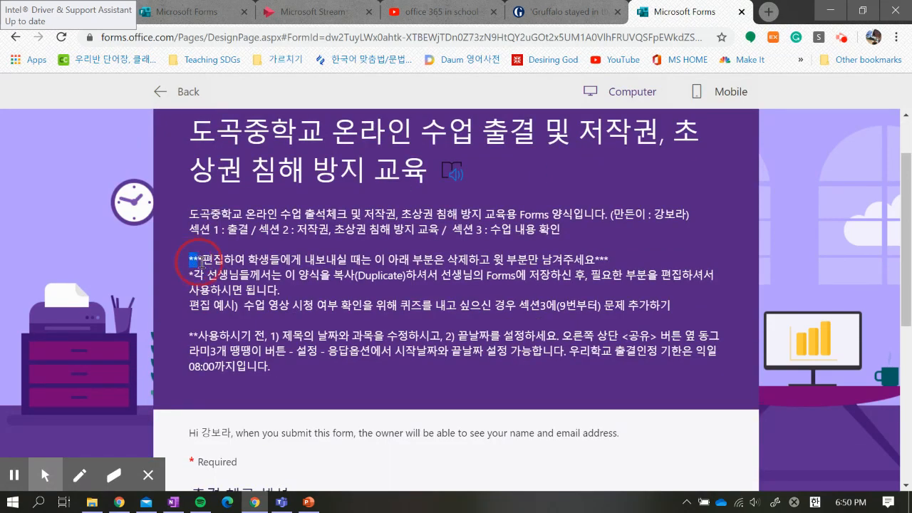
pyautogui.moveTo(201, 262); pyautogui.dragTo(287, 371)
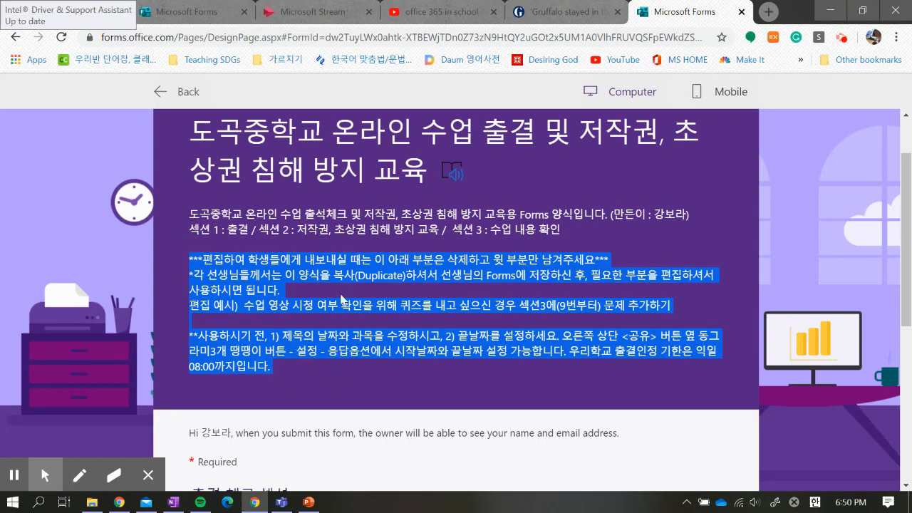
pyautogui.scroll(-1, 306, 398)
pyautogui.scroll(-2, 306, 397)
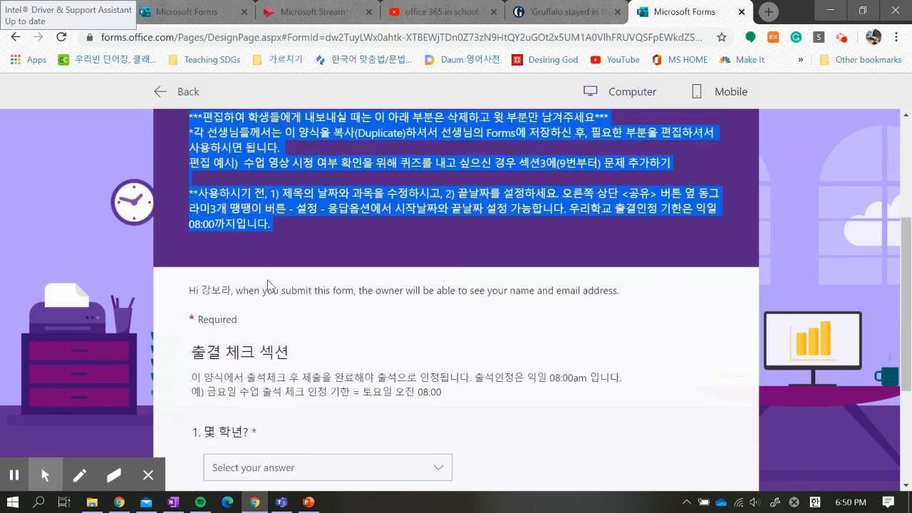
pyautogui.click(279, 329)
# - Answer the attendance section with 1학년, class 9 and the 건-강합니다! option, and continue to the next section in full screen
pyautogui.scroll(-3, 295, 377)
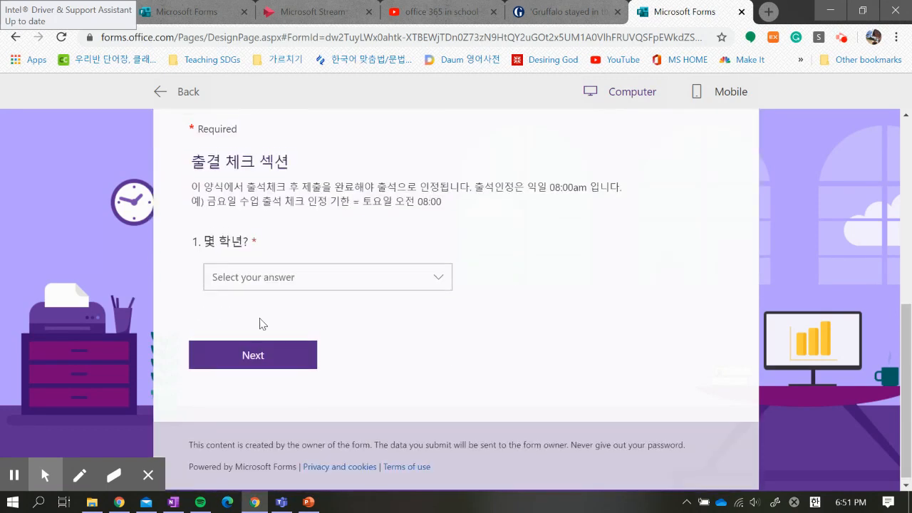
pyautogui.scroll(1, 260, 324)
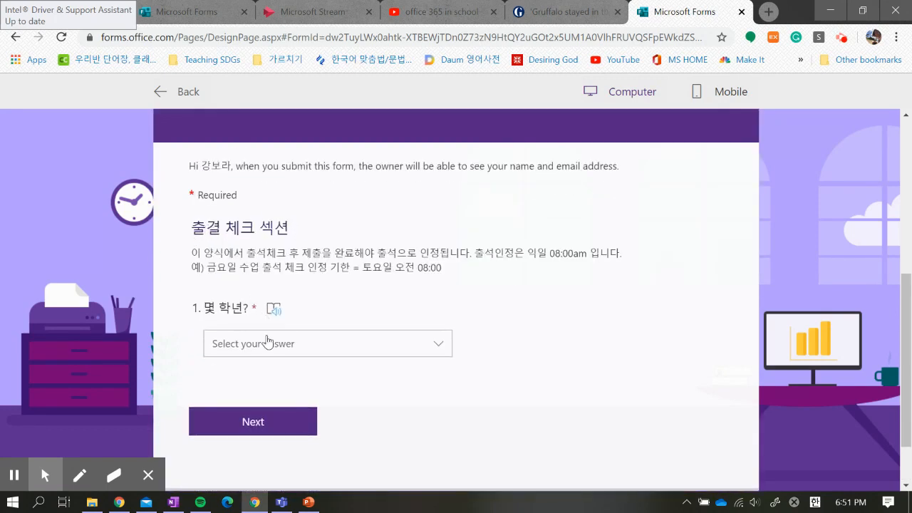
pyautogui.click(269, 343)
pyautogui.click(271, 369)
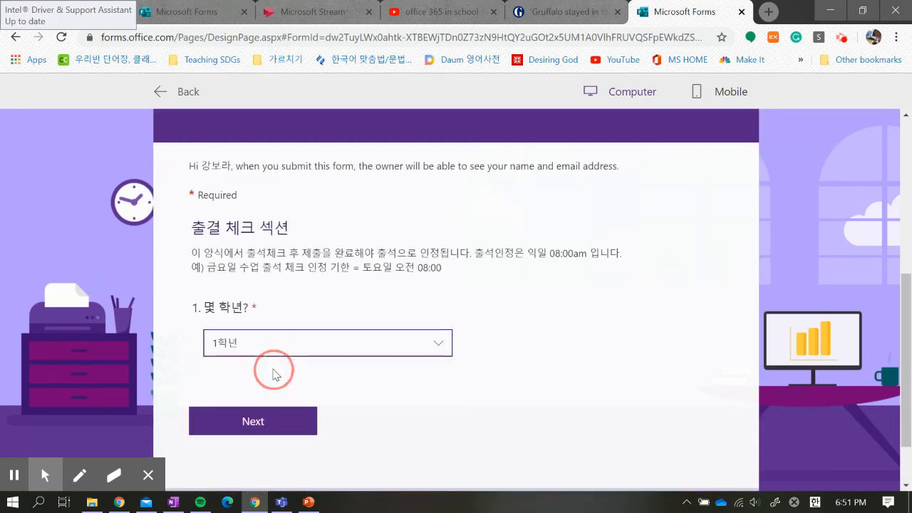
pyautogui.scroll(-2, 288, 349)
pyautogui.click(292, 309)
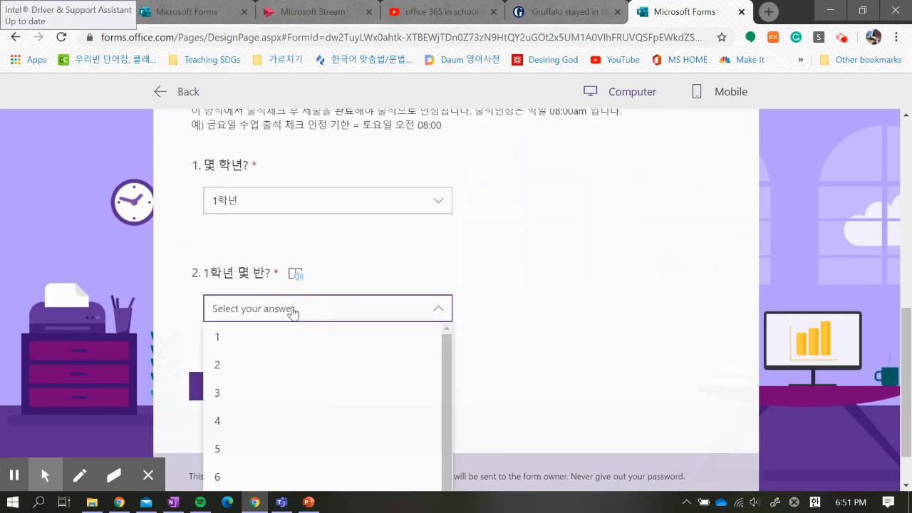
pyautogui.scroll(-2, 291, 428)
pyautogui.click(298, 475)
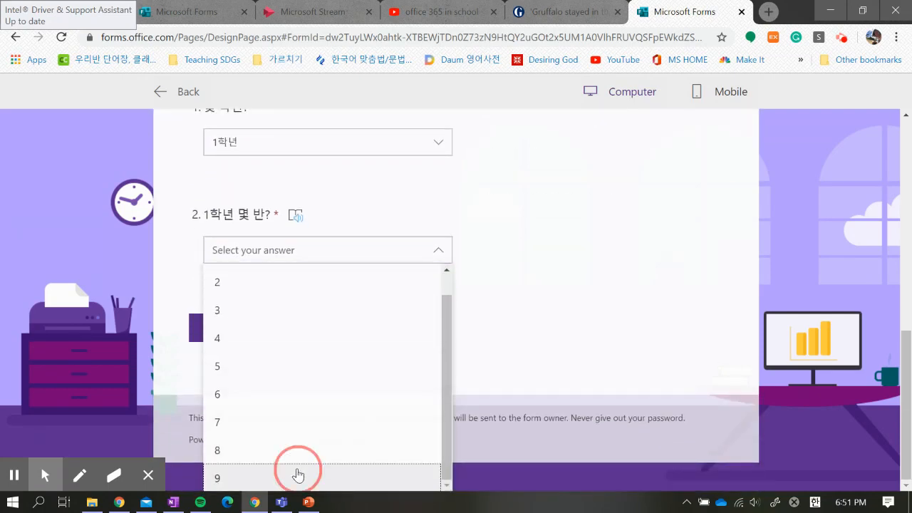
pyautogui.click(209, 352)
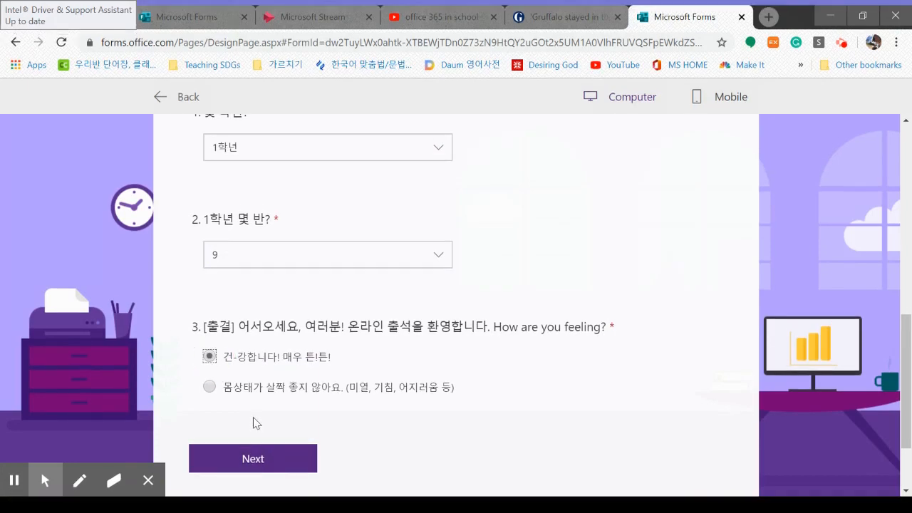
pyautogui.press('F11')
pyautogui.click(259, 396)
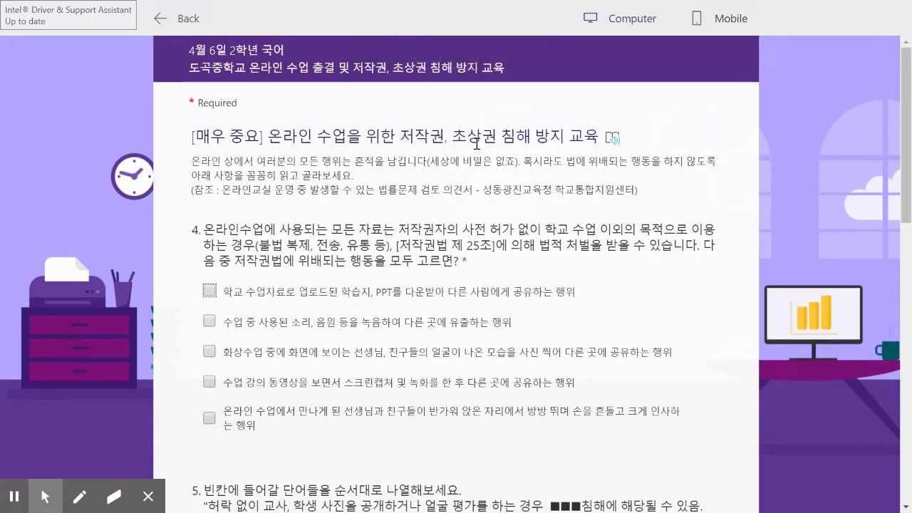
# - Review the copyright section, highlight question 4's instruction, and tick its first, second and fourth options as violations
pyautogui.scroll(-9, 525, 452)
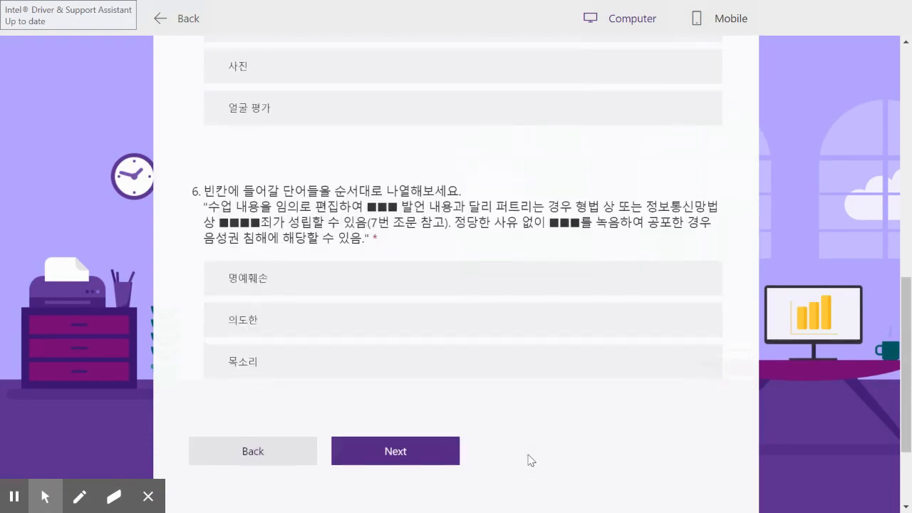
pyautogui.scroll(8, 529, 461)
pyautogui.scroll(1, 526, 437)
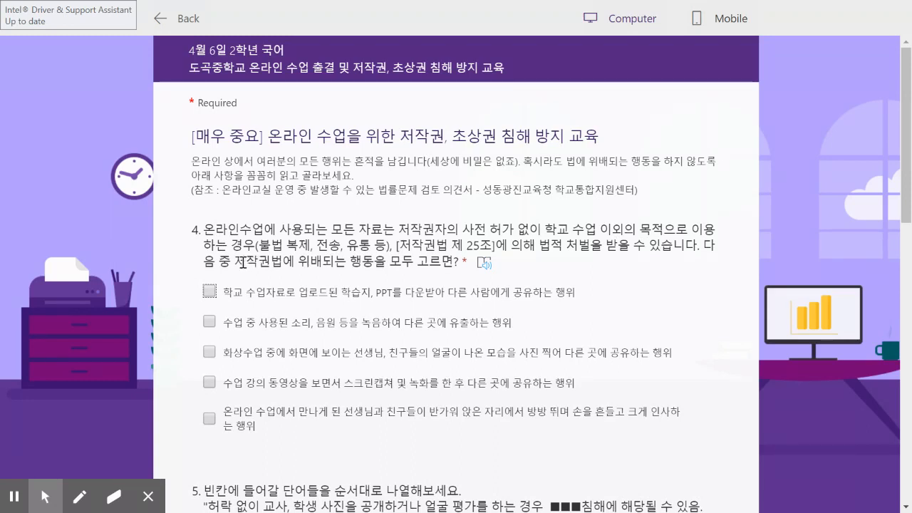
pyautogui.moveTo(236, 262); pyautogui.dragTo(456, 261)
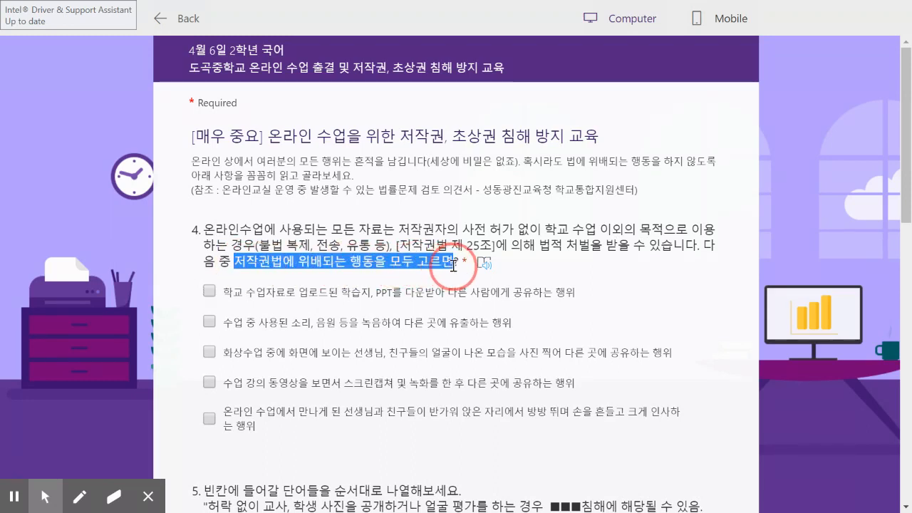
pyautogui.click(210, 293)
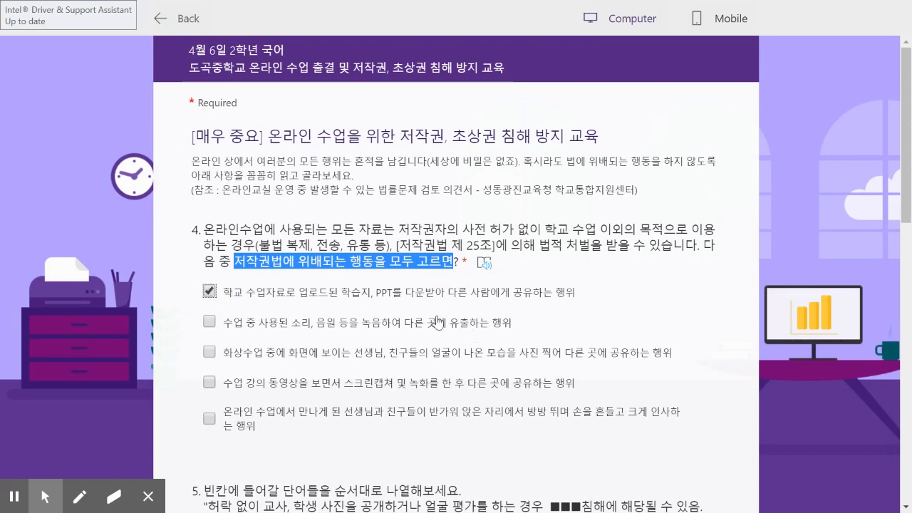
pyautogui.click(209, 322)
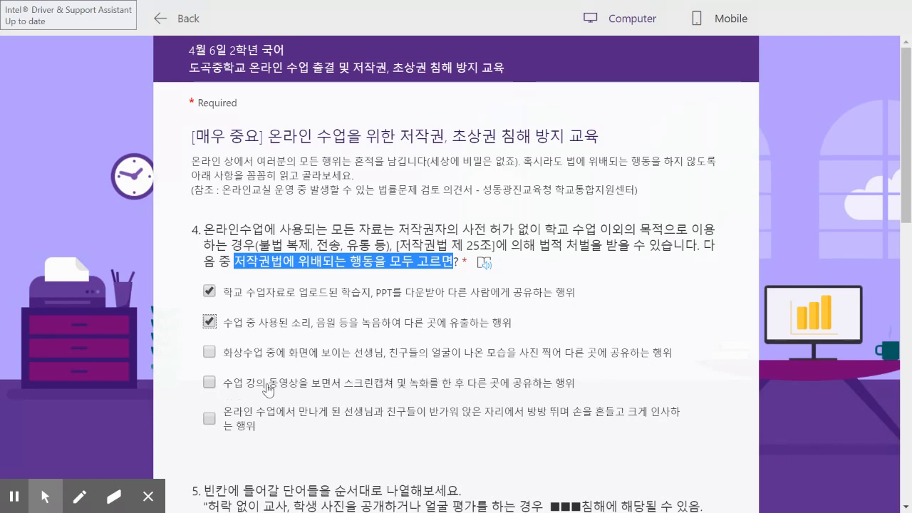
pyautogui.click(210, 382)
# - Highlight question 5's ordering instruction and rank its answers as 초상권, 사진, 얼굴 평가, 사실
pyautogui.scroll(-4, 226, 399)
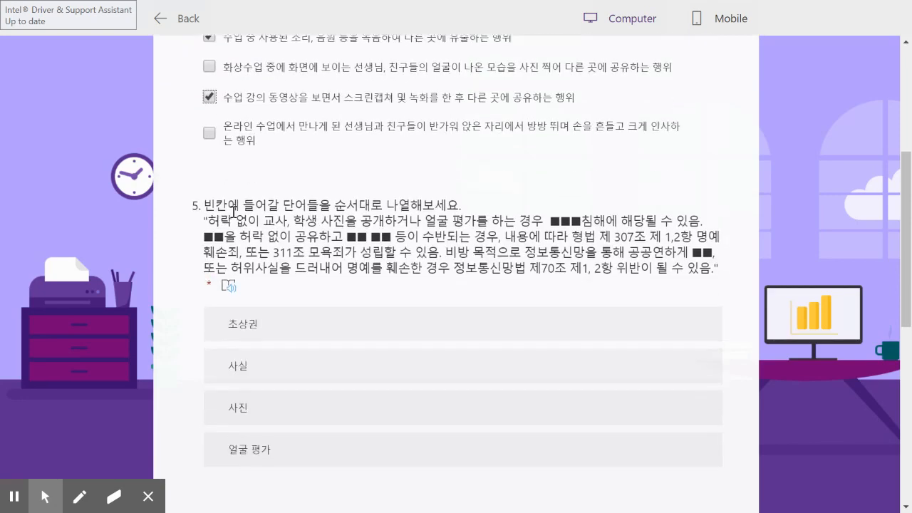
pyautogui.moveTo(329, 205); pyautogui.dragTo(476, 208)
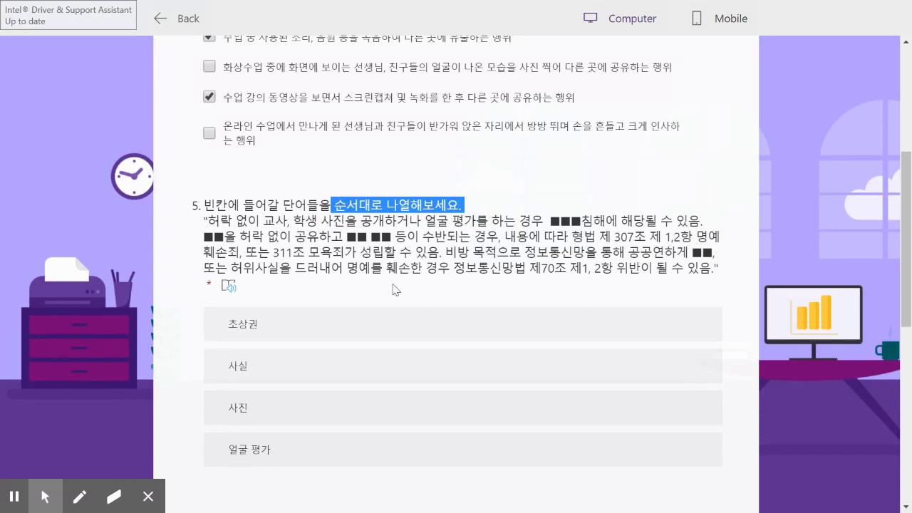
pyautogui.click(354, 230)
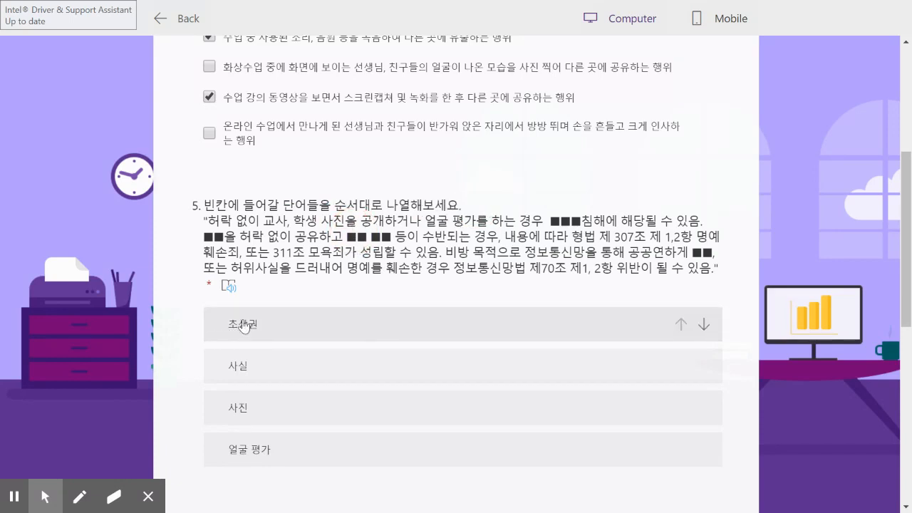
pyautogui.moveTo(285, 328)
pyautogui.mouseDown()
pyautogui.moveTo(320, 464)
pyautogui.moveTo(302, 352)
pyautogui.moveTo(310, 459)
pyautogui.moveTo(287, 324)
pyautogui.mouseUp()
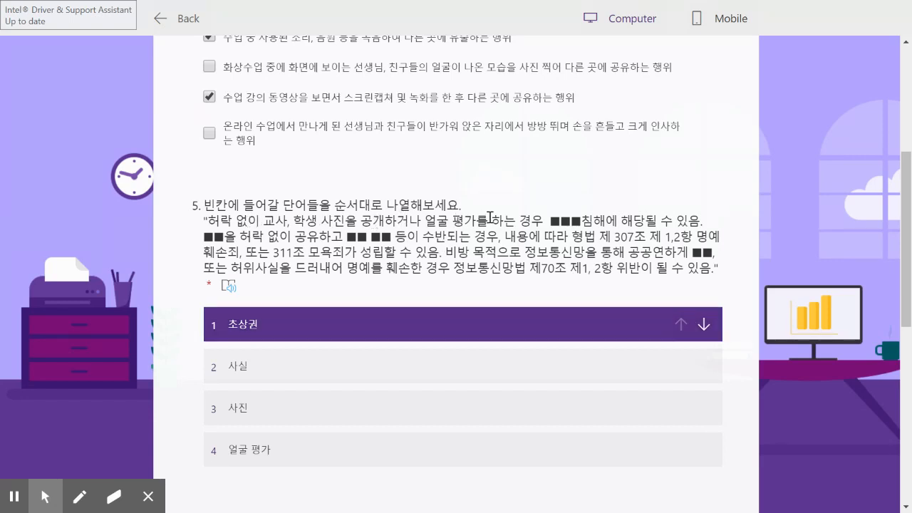
pyautogui.doubleClick(570, 222)
pyautogui.click(587, 219)
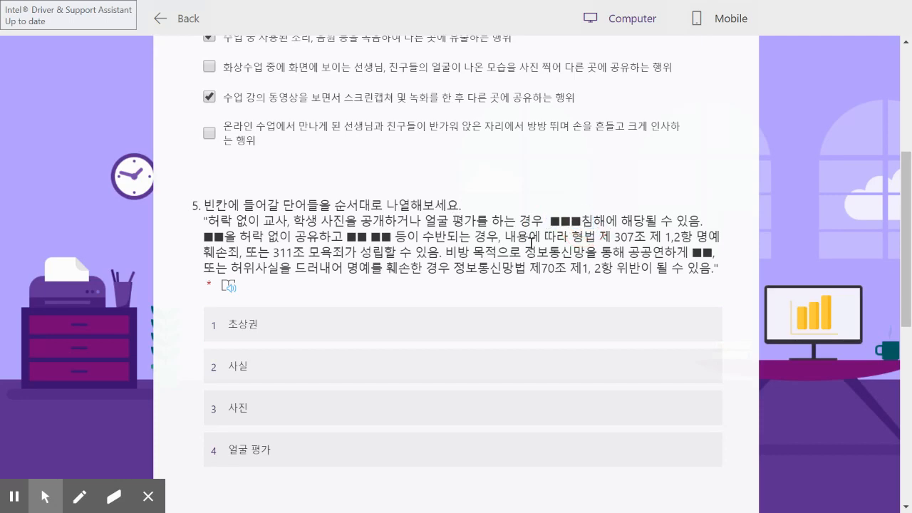
pyautogui.click(242, 325)
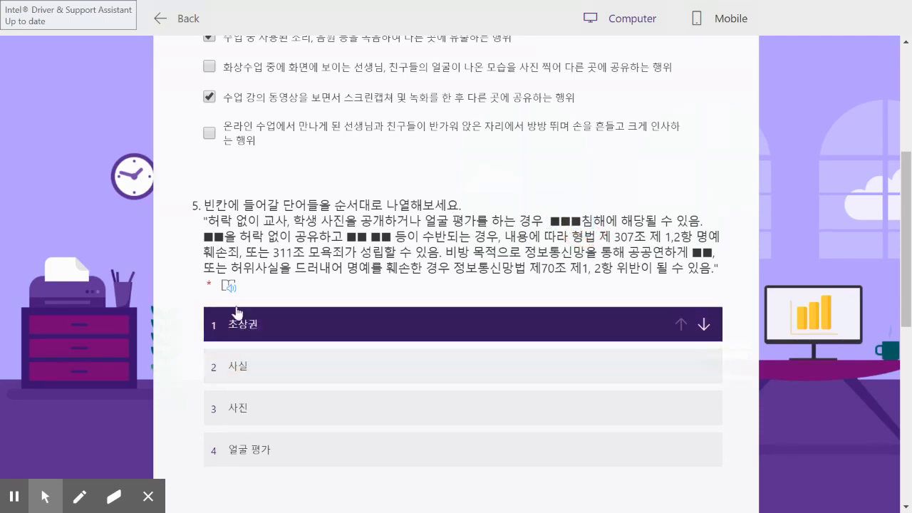
pyautogui.moveTo(207, 411); pyautogui.dragTo(220, 365)
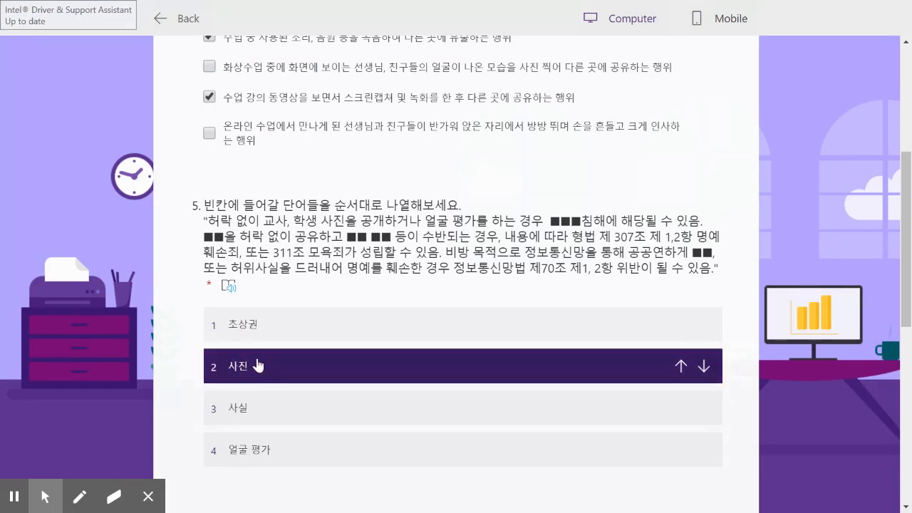
pyautogui.moveTo(240, 464); pyautogui.dragTo(236, 408)
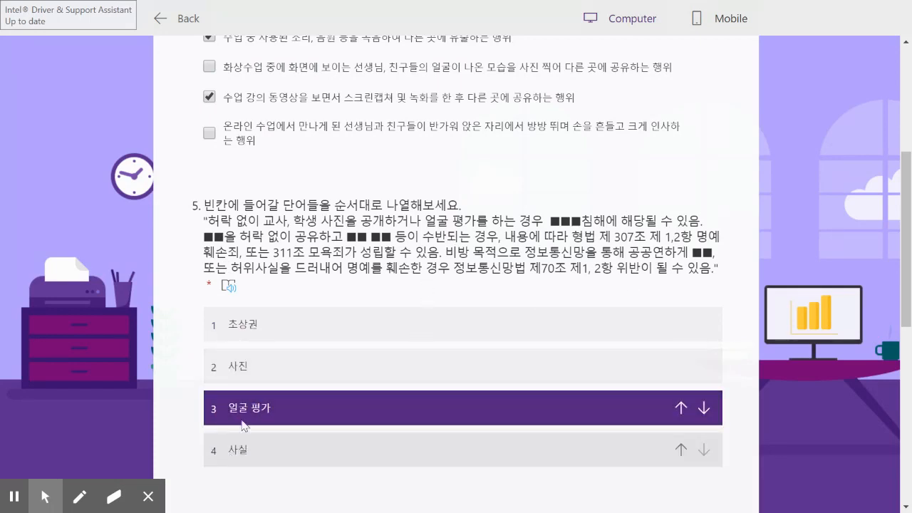
pyautogui.moveTo(226, 269); pyautogui.dragTo(444, 270)
pyautogui.click(494, 255)
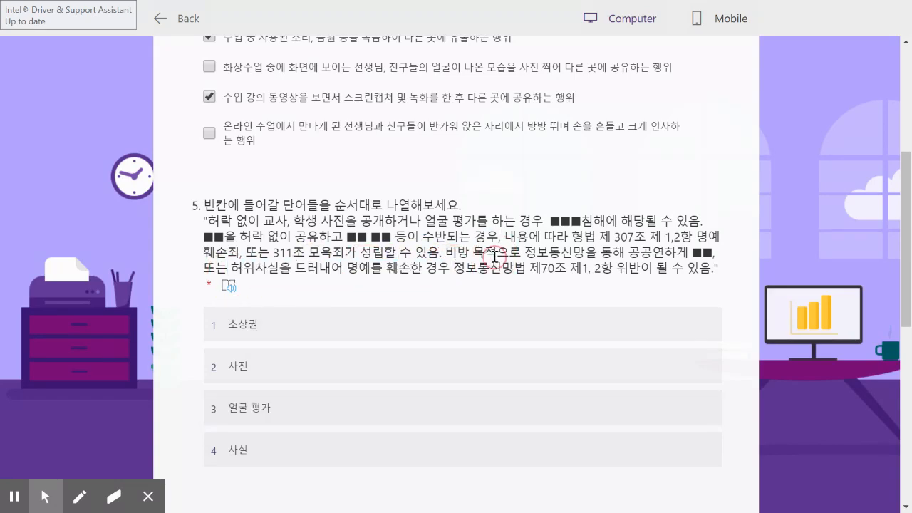
# - Rank question 6's answers as 의도한, 명예훼손, 목소리 and continue to the bonus section
pyautogui.scroll(-5, 403, 406)
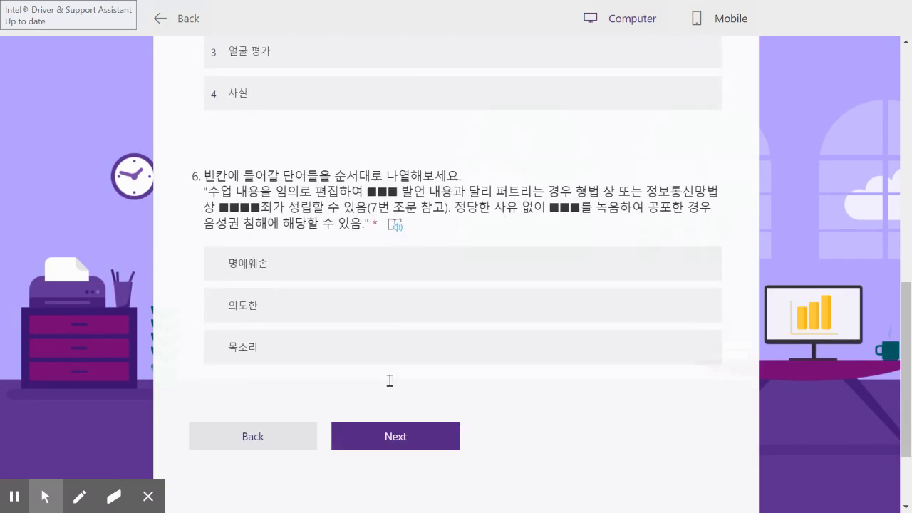
pyautogui.scroll(-2, 385, 364)
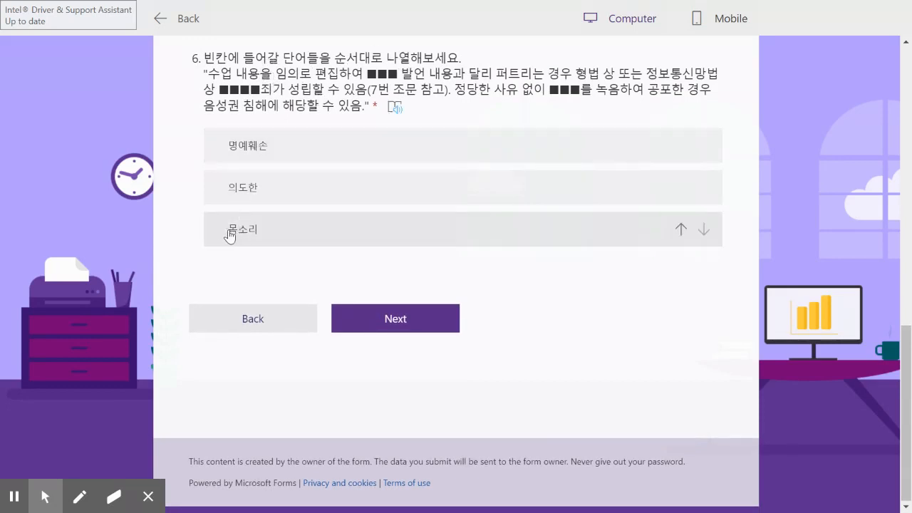
pyautogui.moveTo(222, 191); pyautogui.dragTo(229, 150)
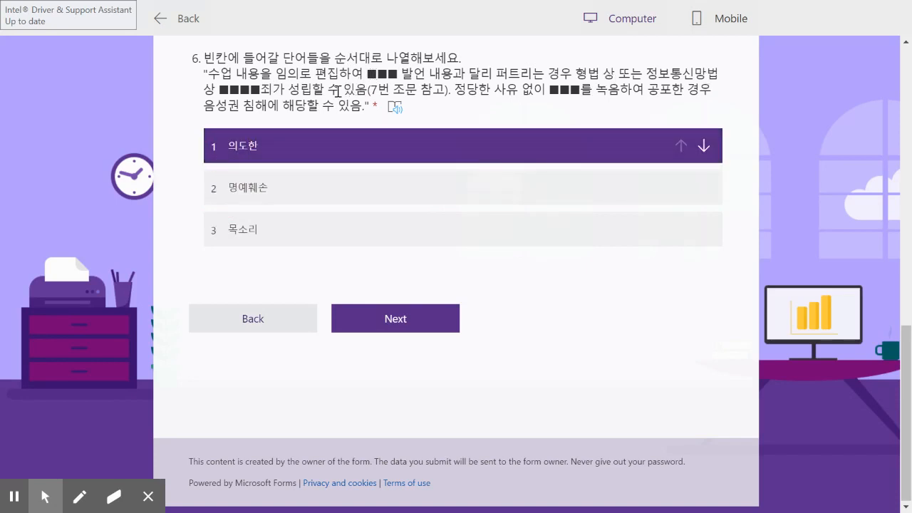
pyautogui.click(229, 193)
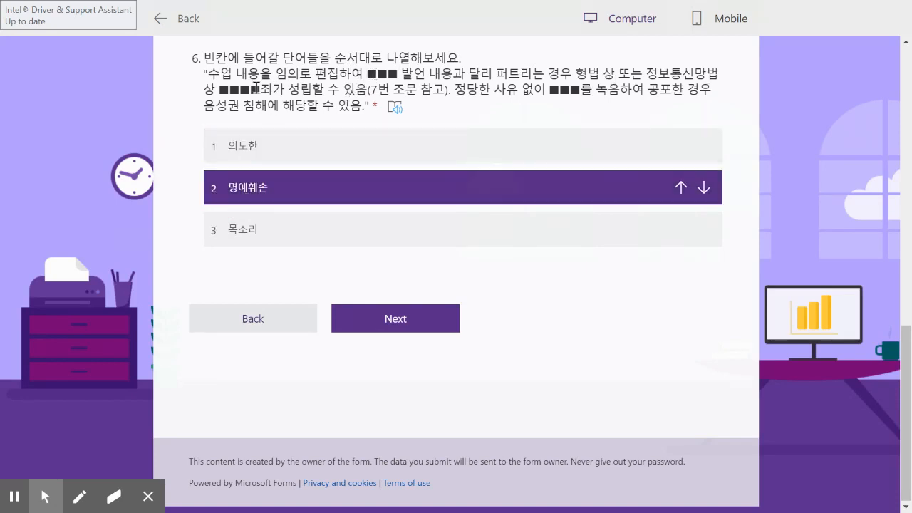
pyautogui.moveTo(260, 89); pyautogui.dragTo(271, 89)
pyautogui.moveTo(493, 92); pyautogui.dragTo(574, 97)
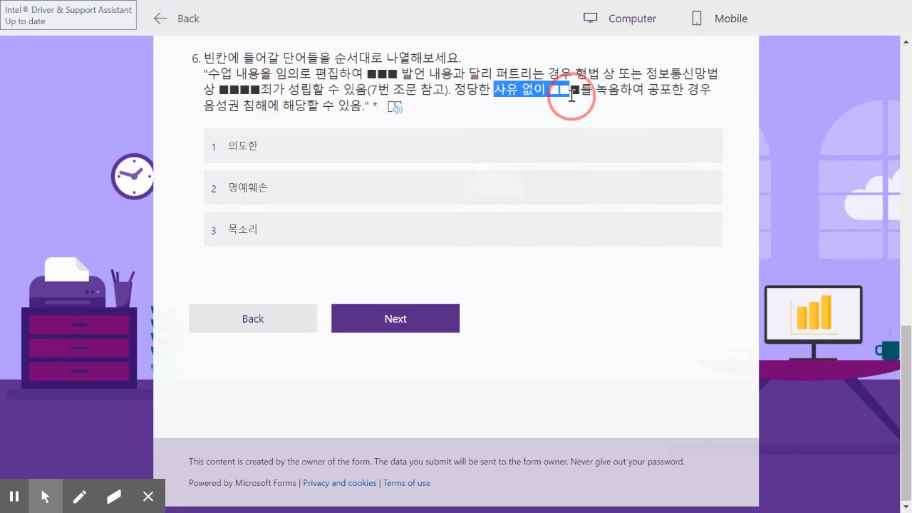
pyautogui.click(244, 259)
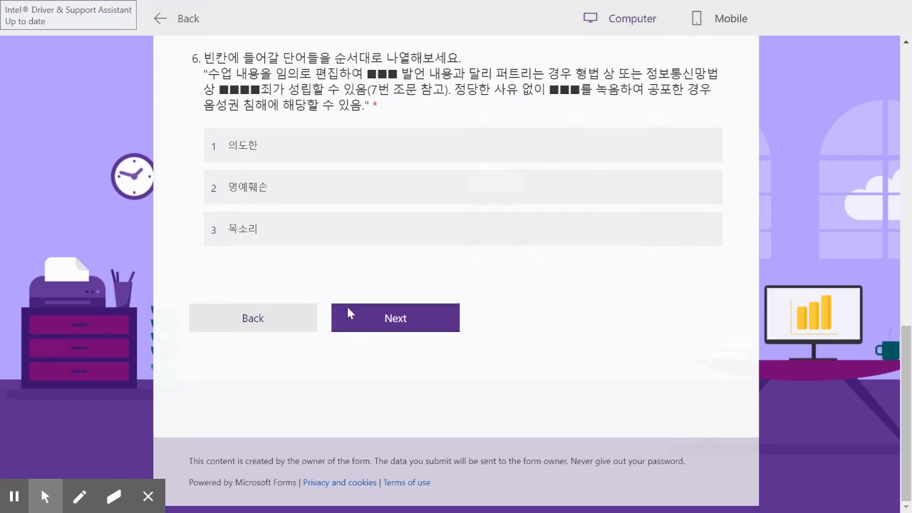
pyautogui.click(396, 332)
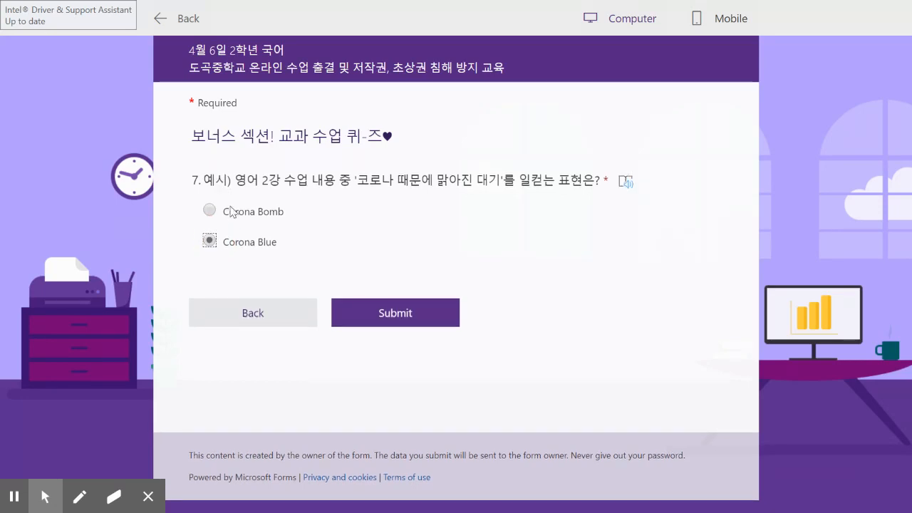
# - Try to submit the previewed form with Corona Blue as the bonus quiz answer, and return to the form editor
pyautogui.click(382, 322)
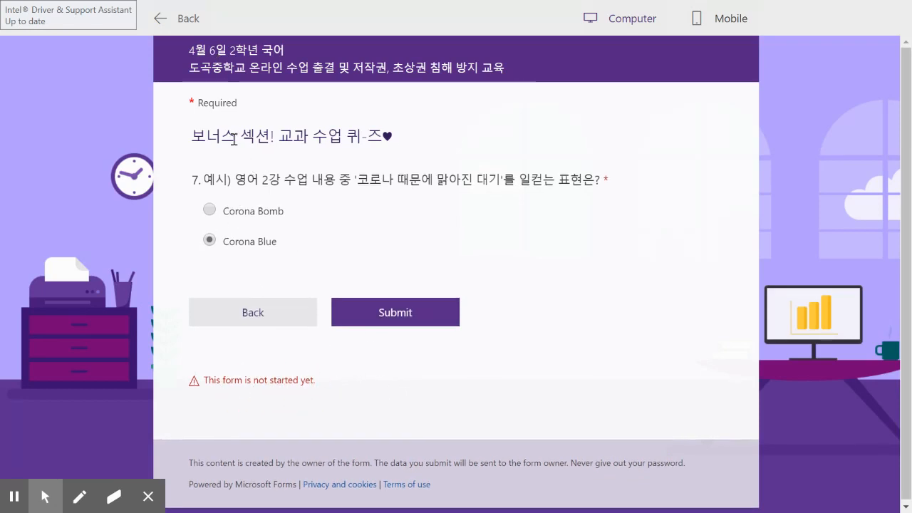
pyautogui.click(163, 26)
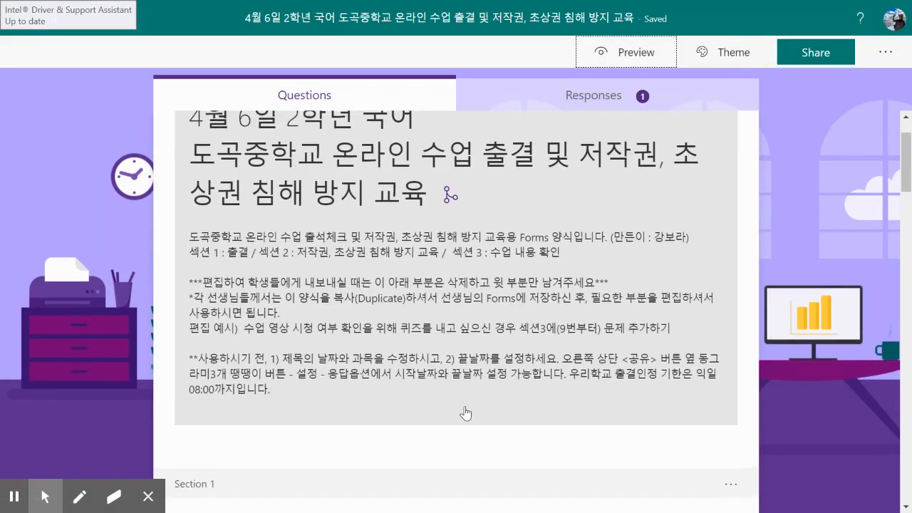
# - Change the first line of the form title to 4/6 월 1교시 2학년 국어 수업 출결
pyautogui.scroll(1, 463, 412)
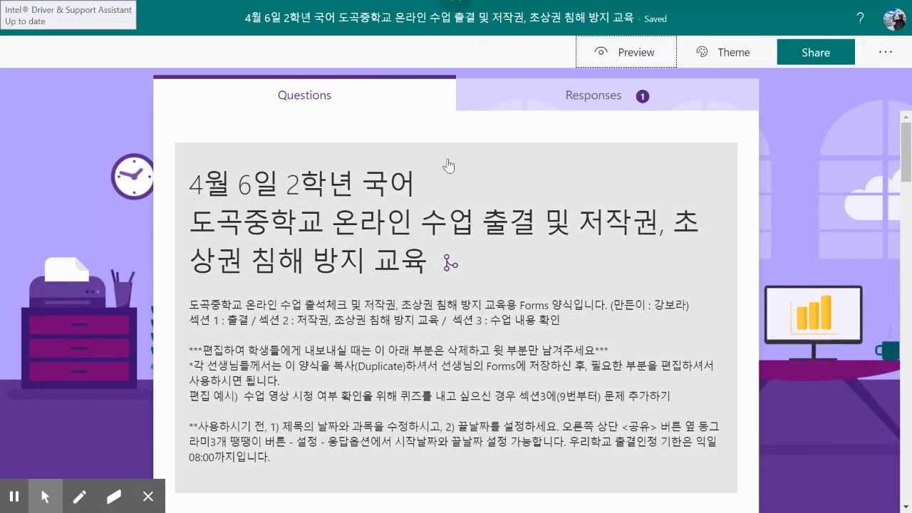
pyautogui.click(264, 193)
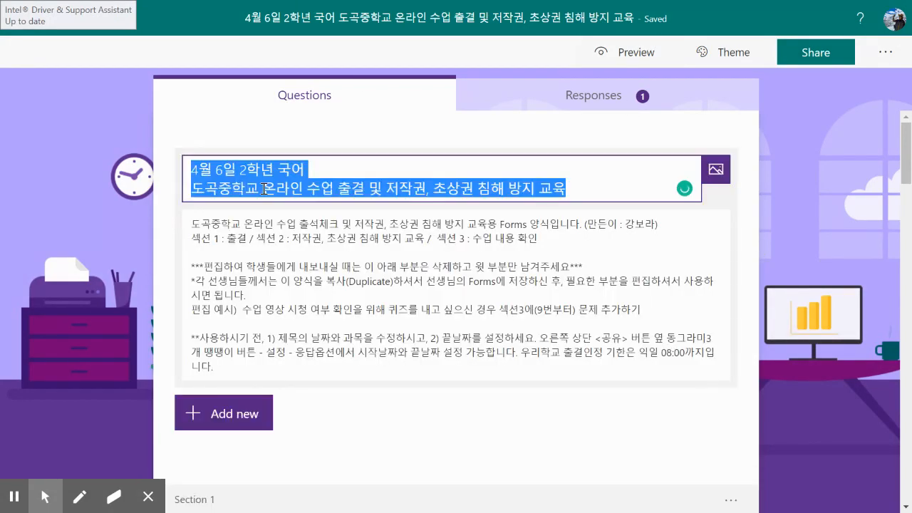
pyautogui.click(246, 181)
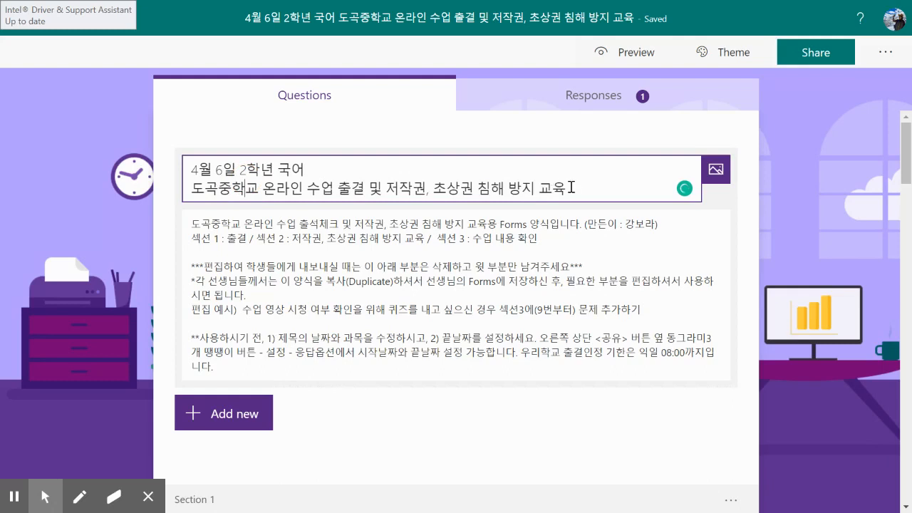
pyautogui.moveTo(213, 172); pyautogui.dragTo(241, 172)
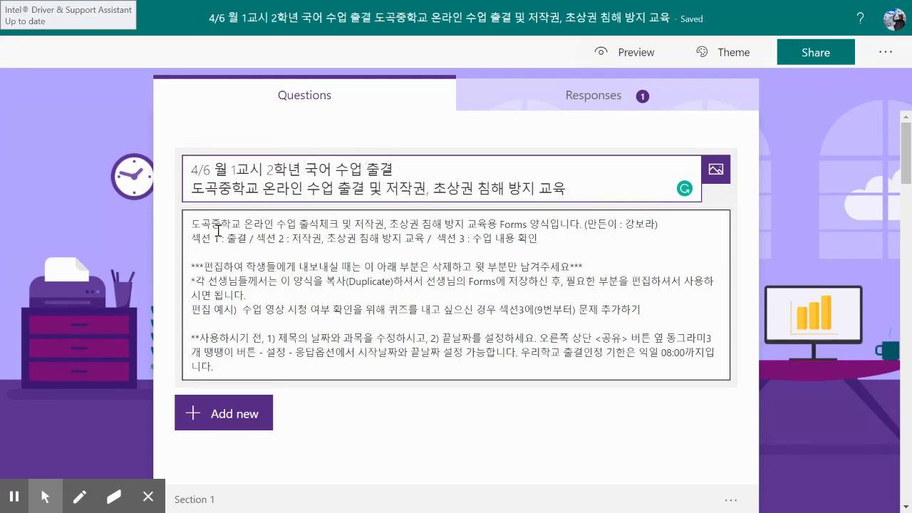
# - Delete the teacher instructions from the form description, from ***편집하여 to the end, keeping the two introductory lines
pyautogui.tripleClick(191, 268)
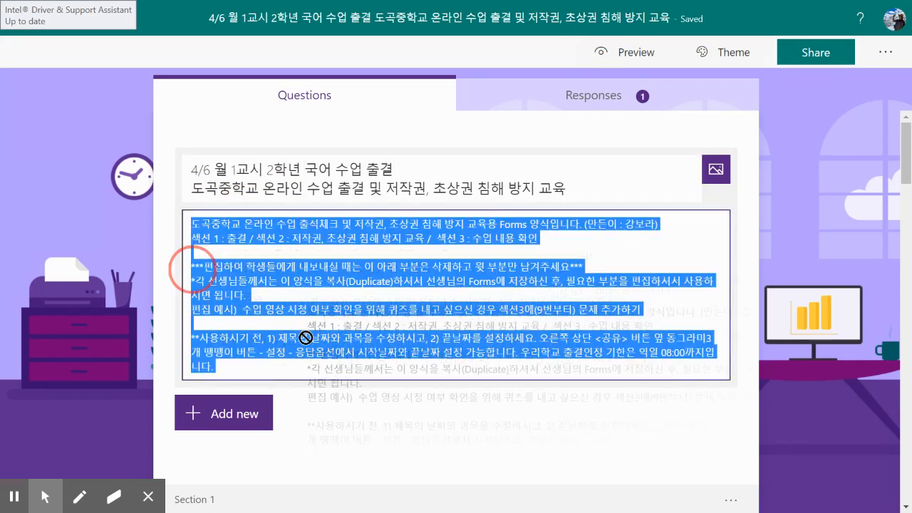
pyautogui.click(315, 301)
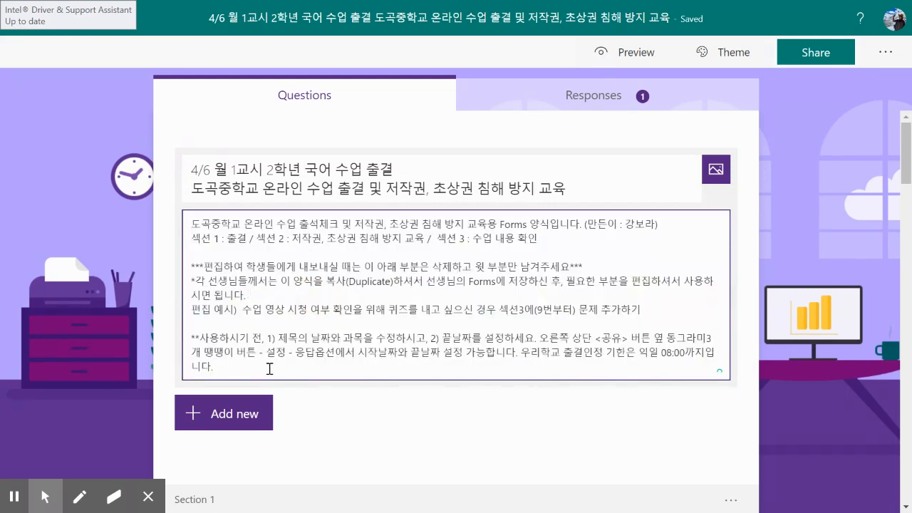
pyautogui.moveTo(246, 367); pyautogui.dragTo(195, 269)
pyautogui.press('BackSpace')
pyautogui.press('BackSpace')
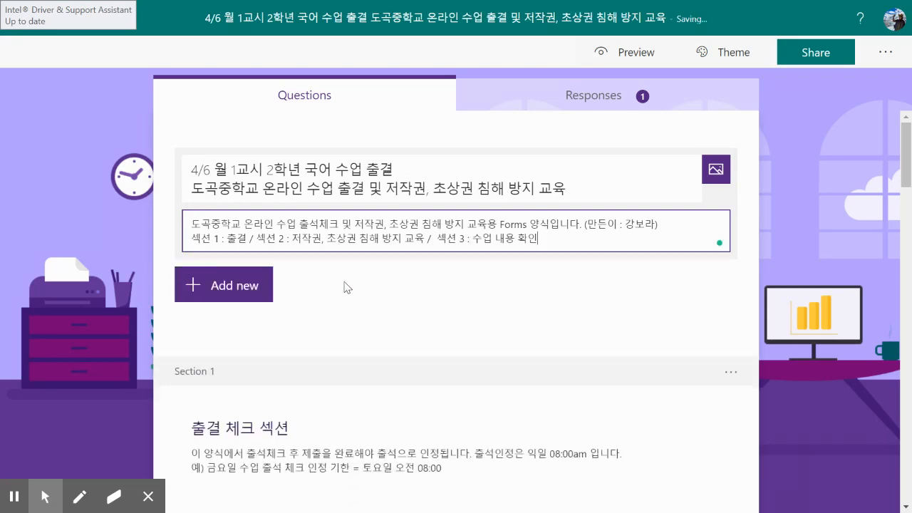
pyautogui.scroll(-1, 347, 287)
pyautogui.press('Return')
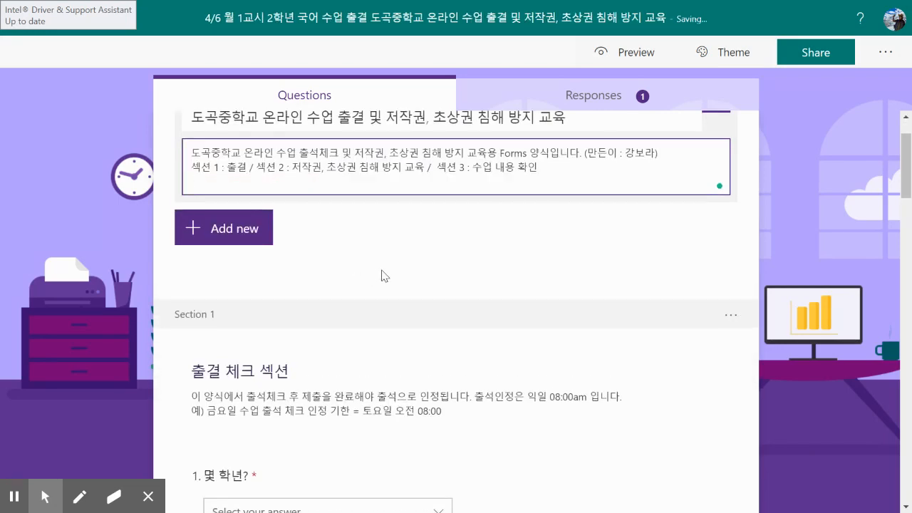
# - Undo the deletion of the teacher instructions in the form description
pyautogui.hotkey('ctrl', 'z')
pyautogui.hotkey('ctrl', 'z')
pyautogui.click(382, 279)
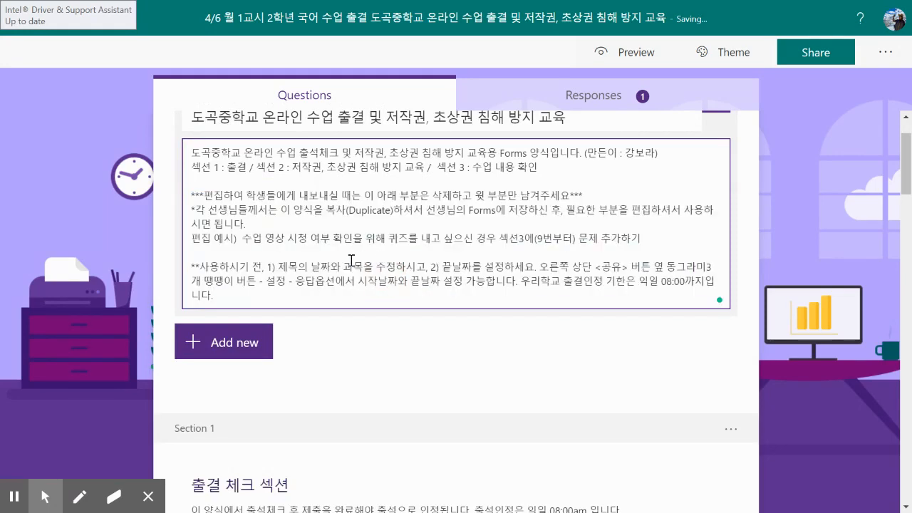
pyautogui.scroll(-1, 382, 352)
pyautogui.scroll(2, 271, 249)
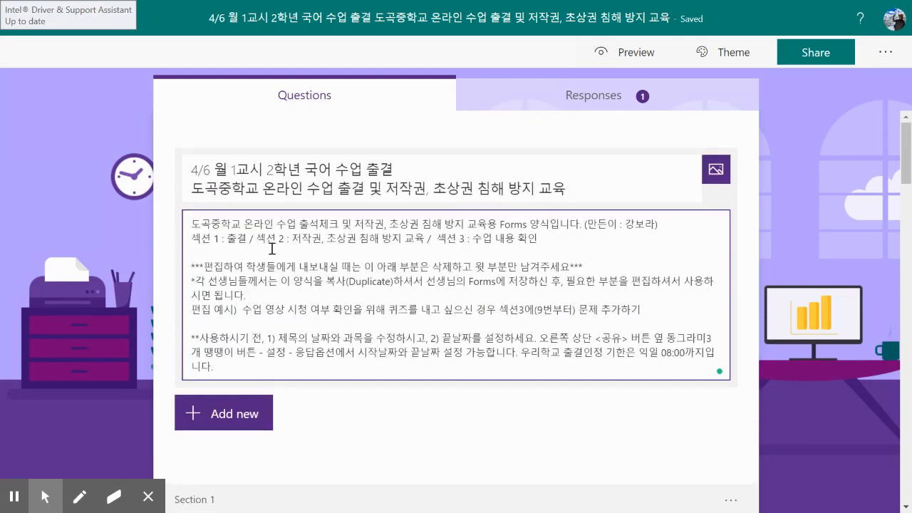
# - Highlight the description's 편집 예시 line and its title and end-date setup instructions, and look over the attendance questions below
pyautogui.moveTo(203, 309); pyautogui.dragTo(567, 312)
pyautogui.click(640, 310)
pyautogui.scroll(-1, 585, 340)
pyautogui.scroll(-1, 338, 346)
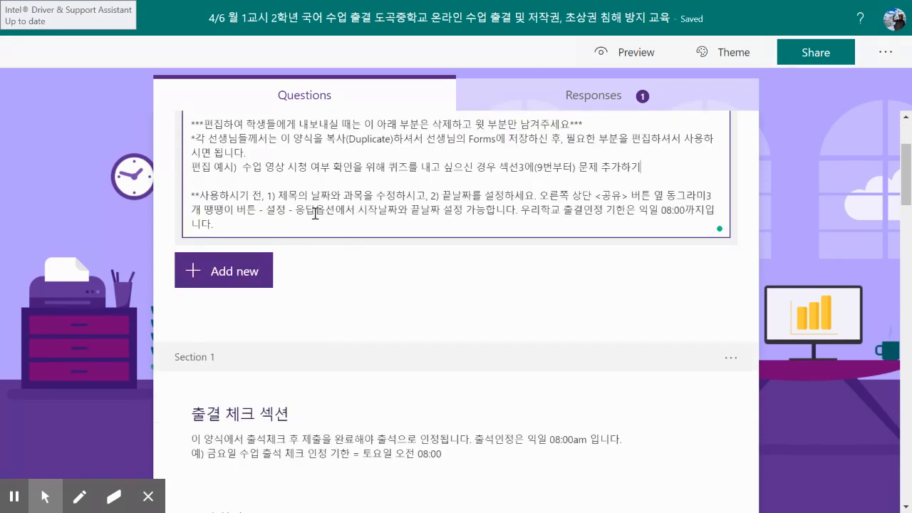
pyautogui.moveTo(275, 193); pyautogui.dragTo(540, 211)
pyautogui.click(456, 199)
pyautogui.click(539, 212)
pyautogui.scroll(-5, 589, 339)
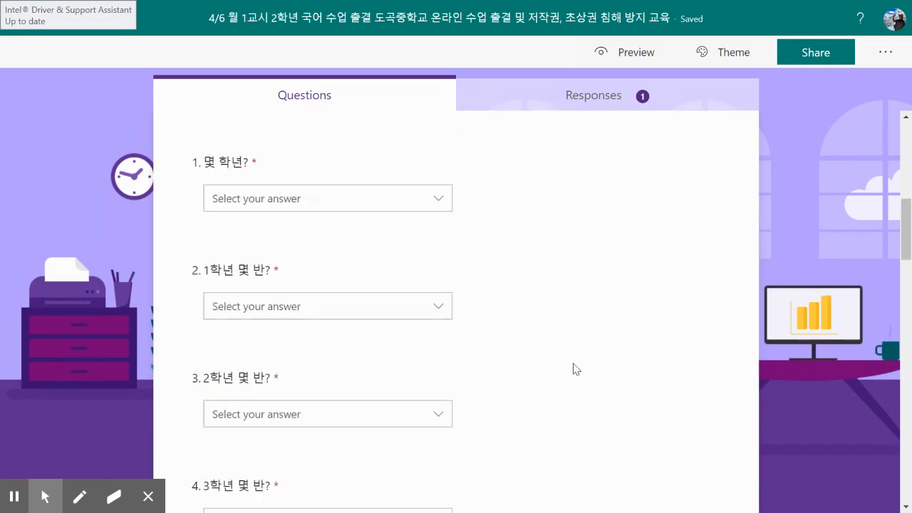
# - Open the form's settings and turn off both the start date and the end date for responses
pyautogui.scroll(7, 574, 368)
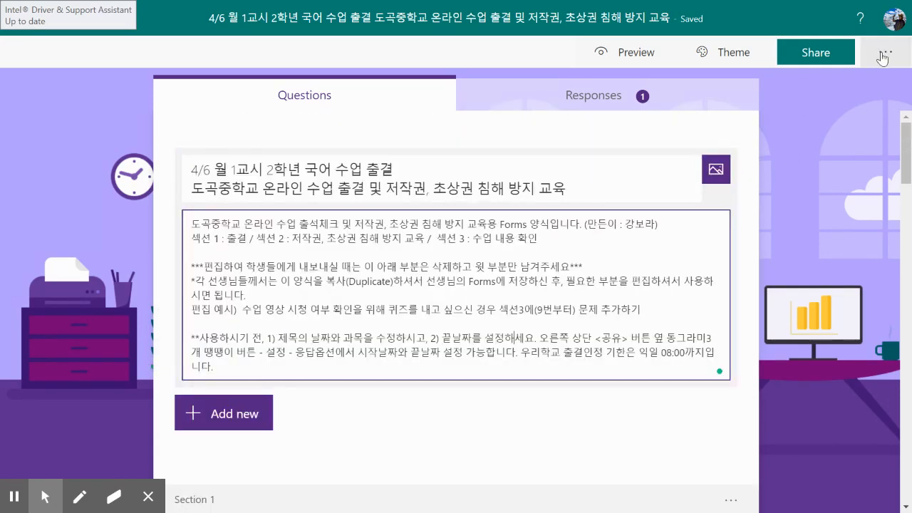
pyautogui.click(887, 57)
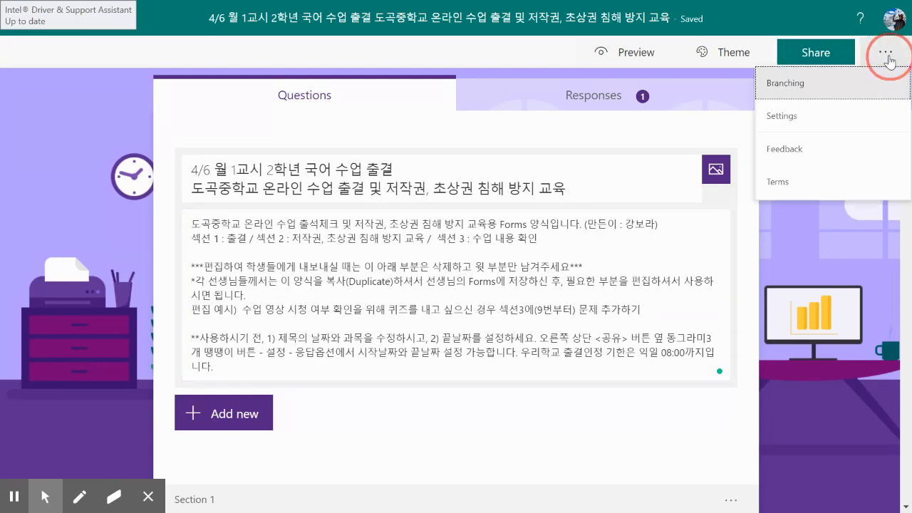
pyautogui.click(816, 121)
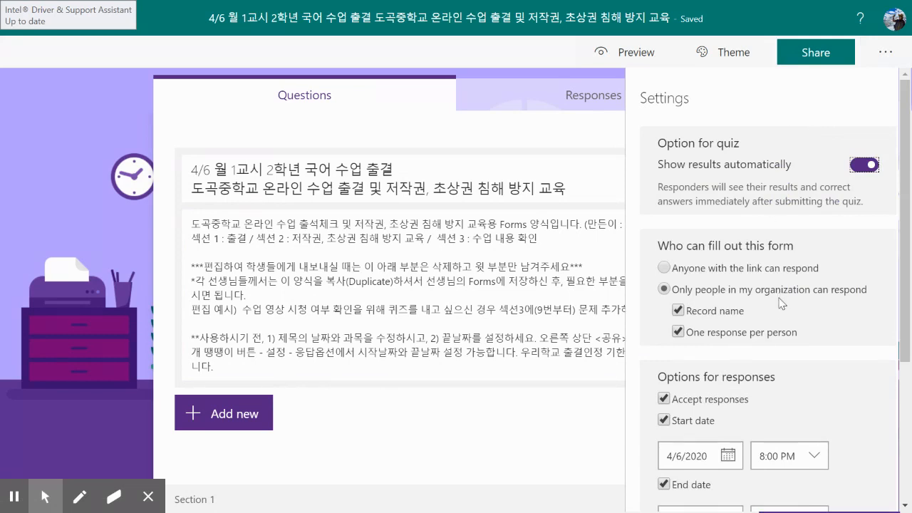
pyautogui.scroll(-2, 750, 335)
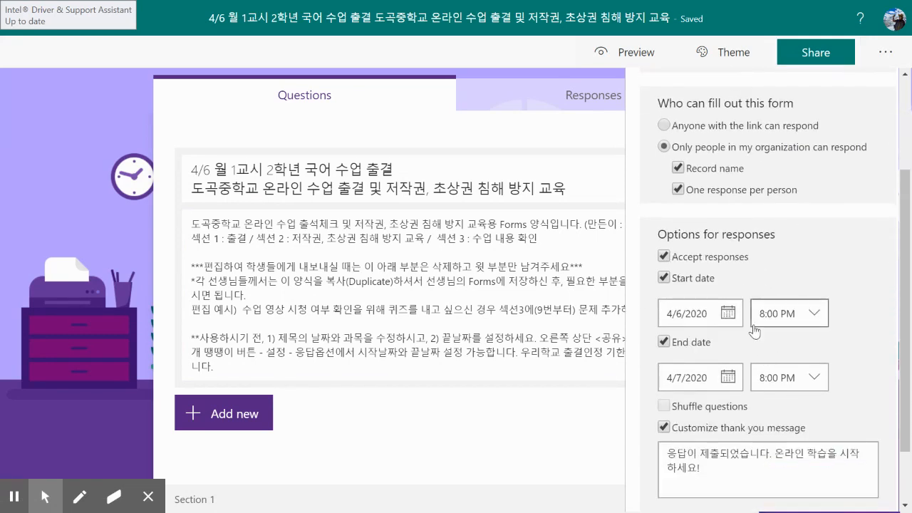
pyautogui.scroll(-2, 713, 321)
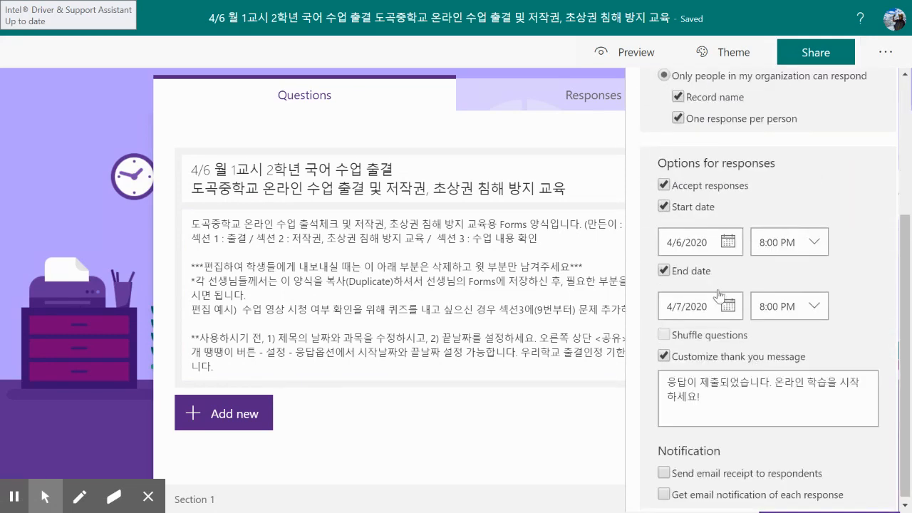
pyautogui.click(665, 208)
pyautogui.click(665, 268)
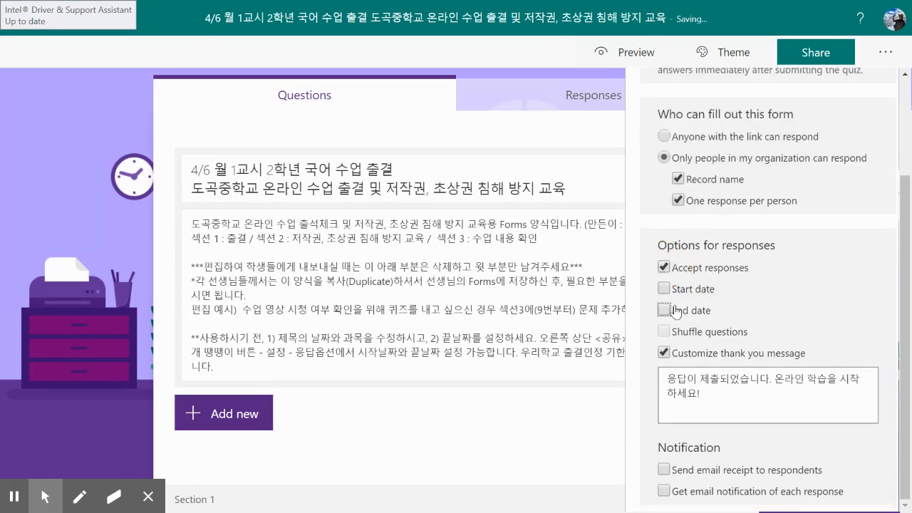
# - Turn on the start date for responses and set it to 4/6/2020 at 9:00 AM
pyautogui.click(665, 289)
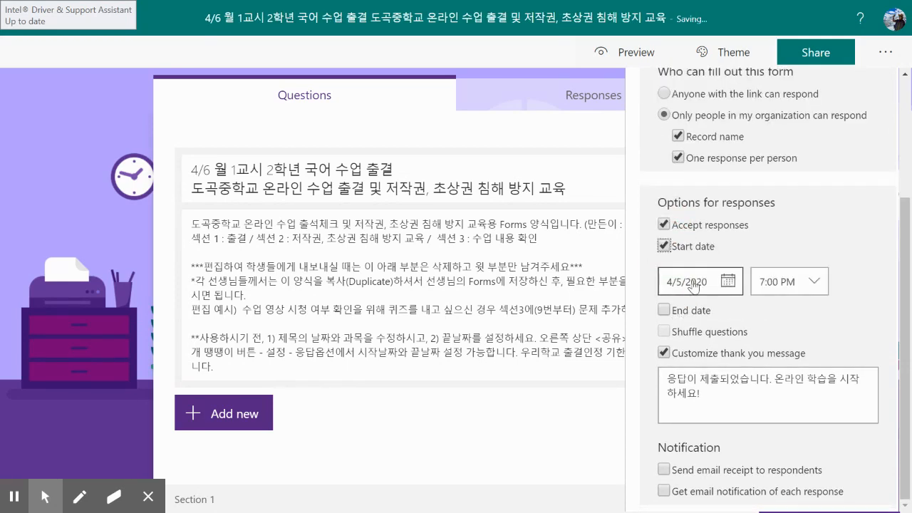
pyautogui.click(731, 284)
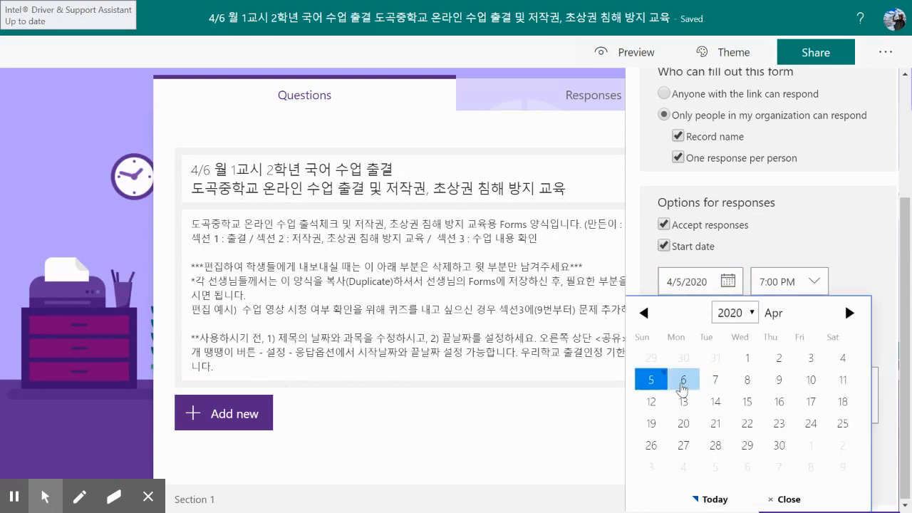
pyautogui.click(683, 378)
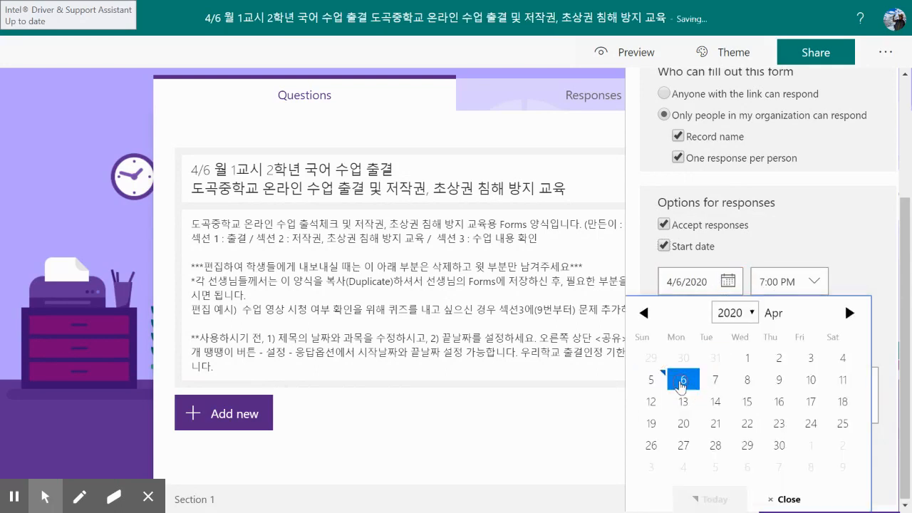
pyautogui.click(809, 282)
pyautogui.scroll(4, 815, 385)
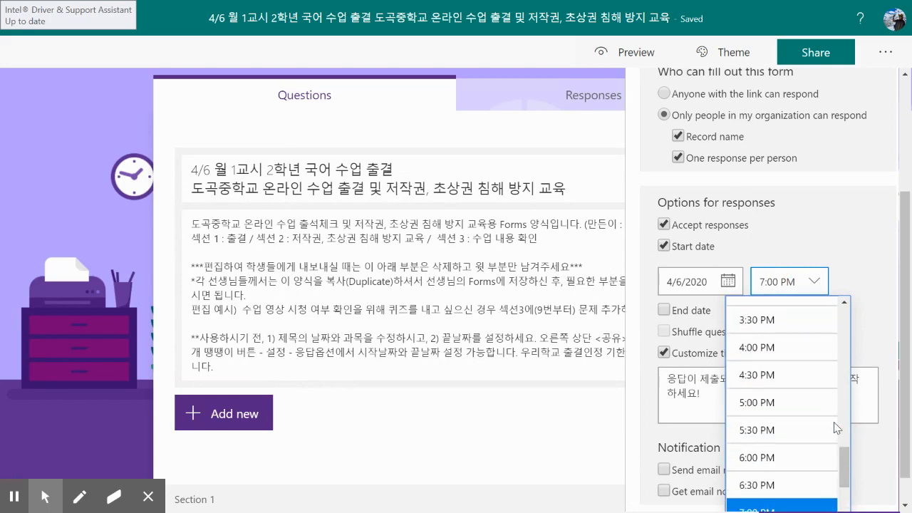
pyautogui.scroll(3, 795, 392)
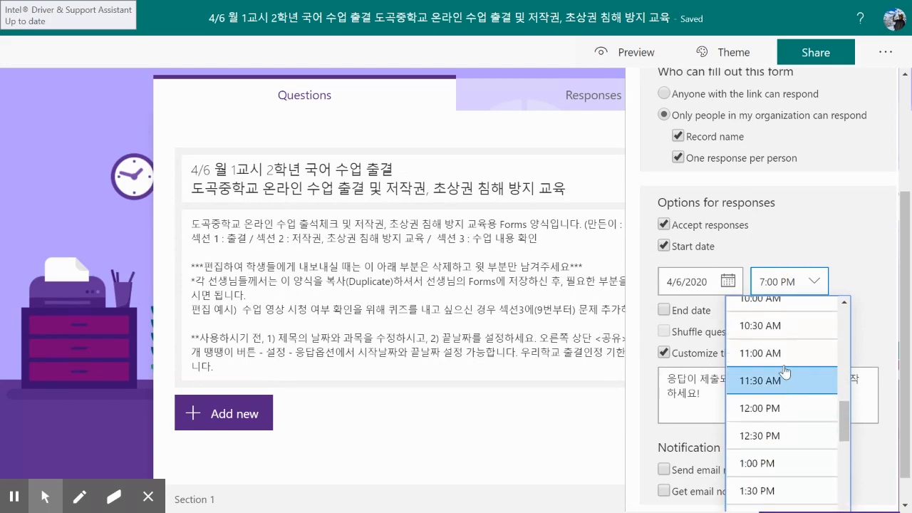
pyautogui.scroll(1, 787, 371)
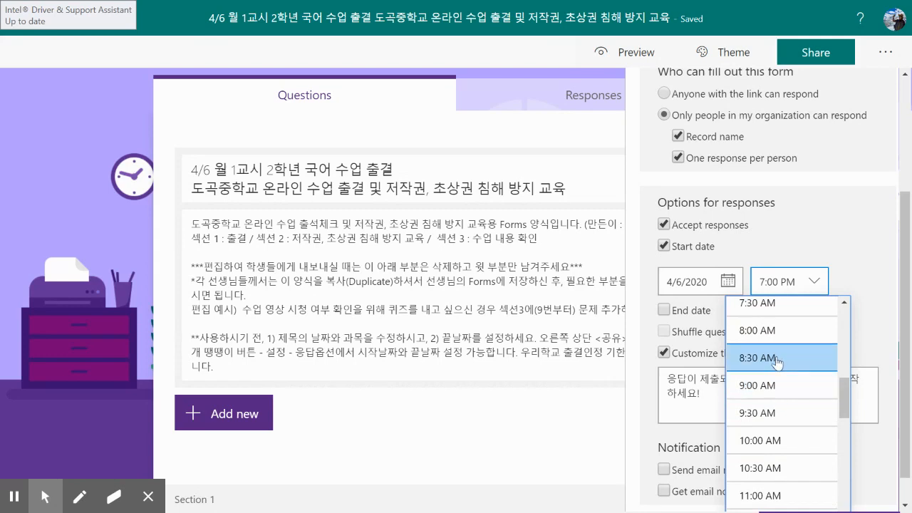
pyautogui.click(783, 394)
pyautogui.click(838, 276)
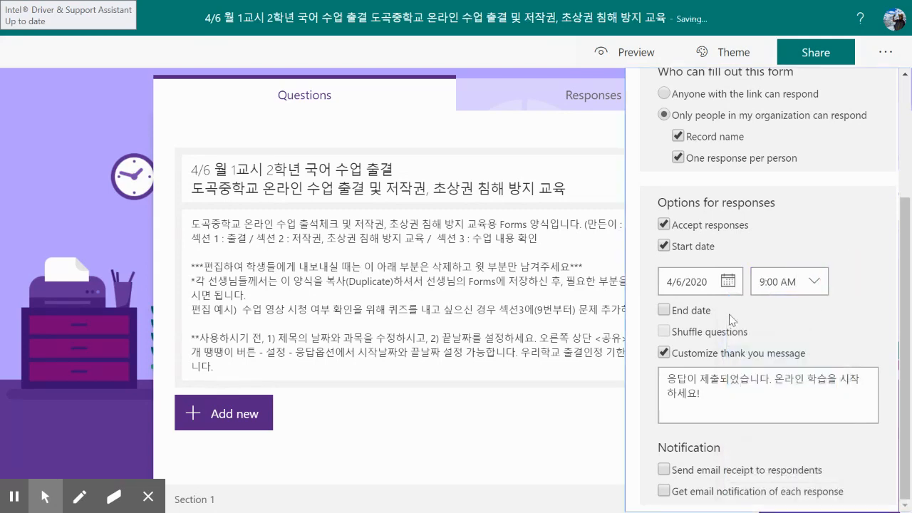
# - Turn on the end date for responses, set it to 4/7/2020 at 8:00 AM, and close the settings
pyautogui.click(664, 310)
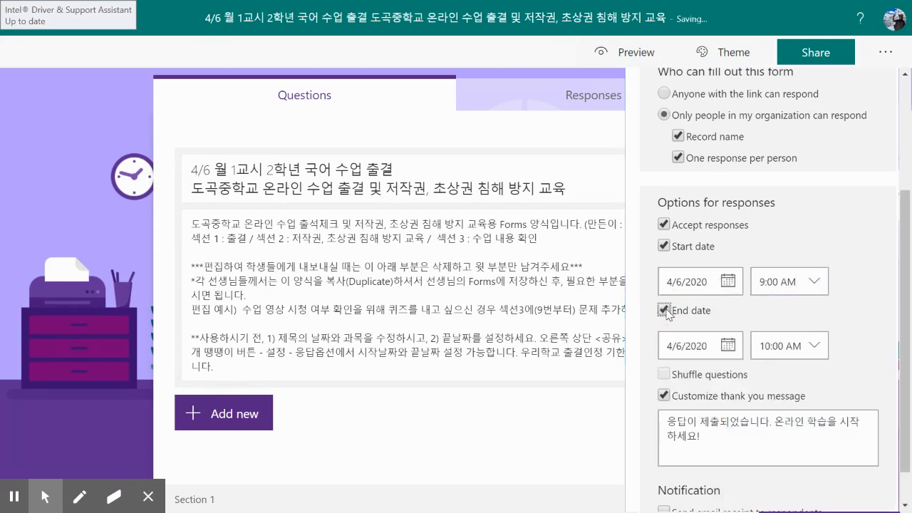
pyautogui.click(728, 346)
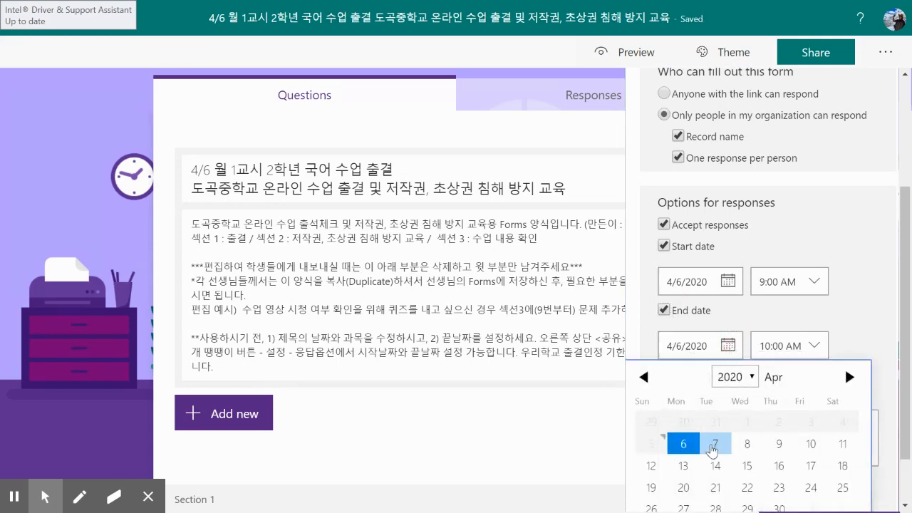
pyautogui.click(716, 445)
pyautogui.click(757, 343)
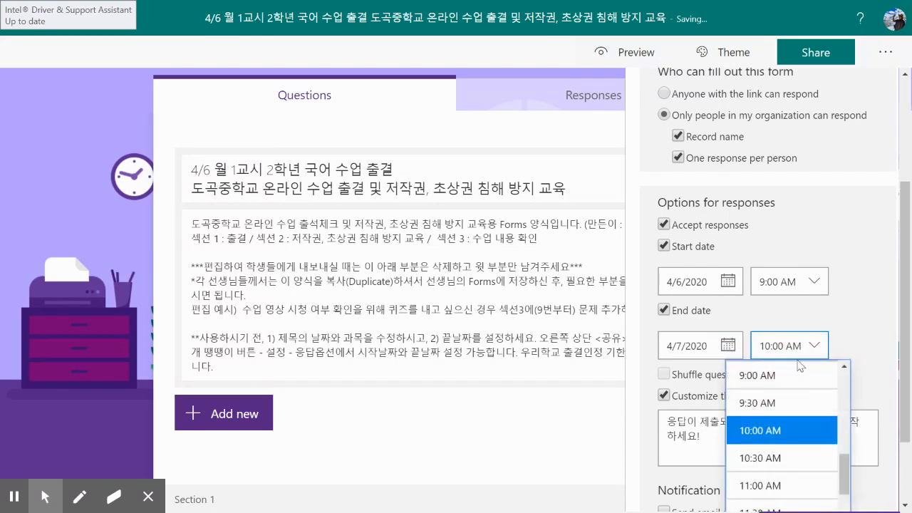
pyautogui.scroll(-1, 784, 408)
pyautogui.scroll(5, 784, 409)
pyautogui.scroll(-4, 782, 435)
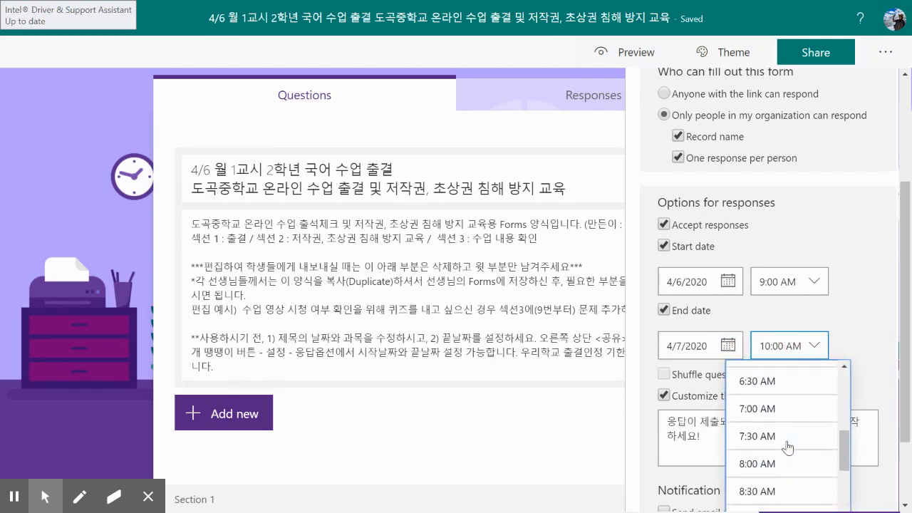
pyautogui.click(782, 461)
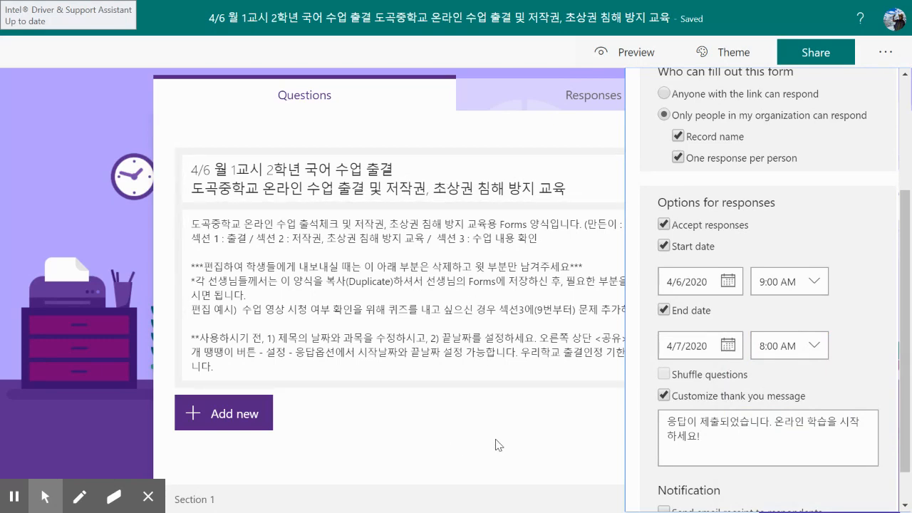
pyautogui.click(524, 462)
# - Look through the form down to Section 3 and open example quiz question 9 to examine its editing and deletion options
pyautogui.scroll(-2, 798, 349)
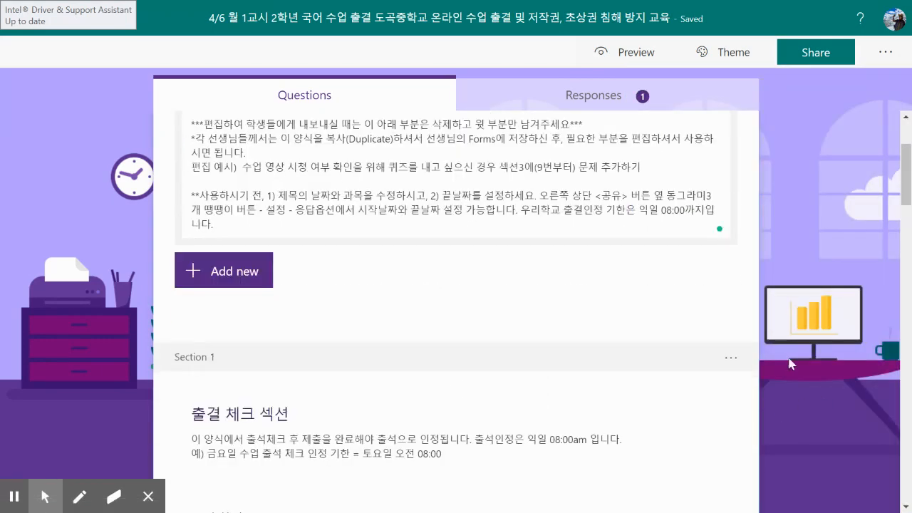
pyautogui.scroll(2, 798, 349)
pyautogui.scroll(-15, 503, 475)
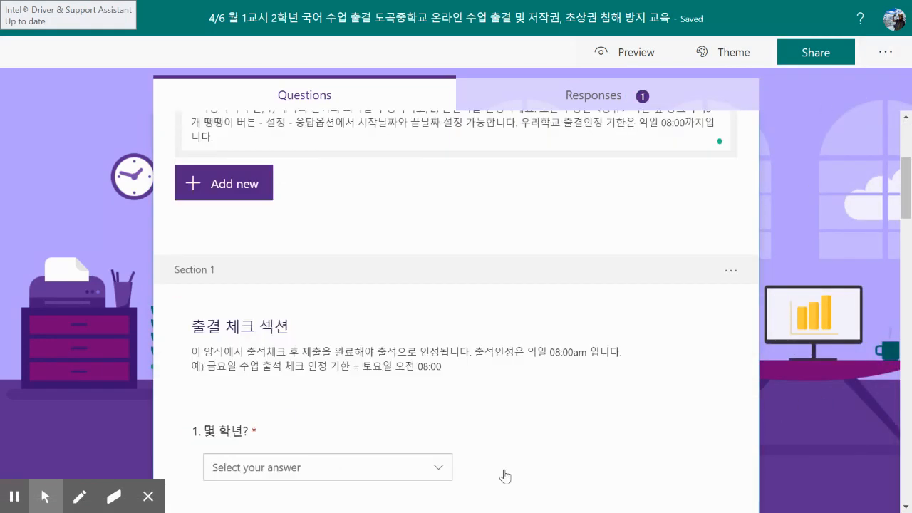
pyautogui.scroll(-13, 402, 440)
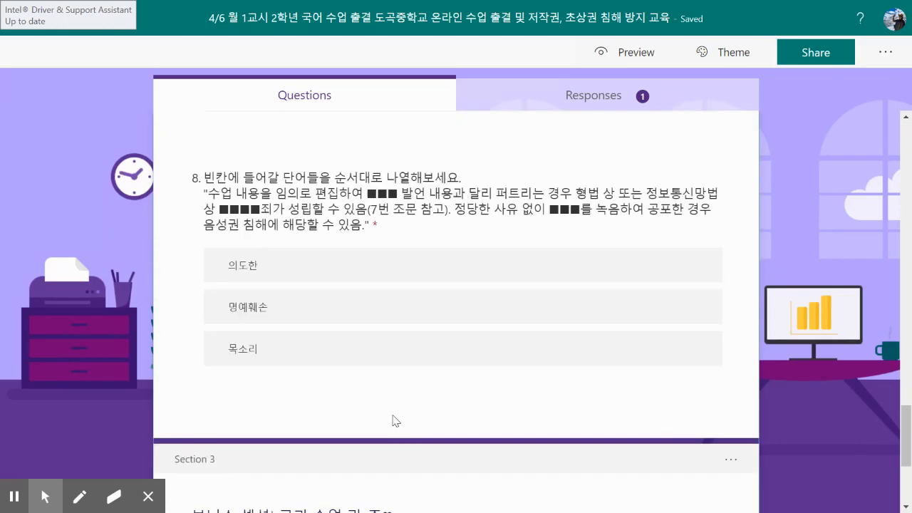
pyautogui.scroll(-2, 396, 420)
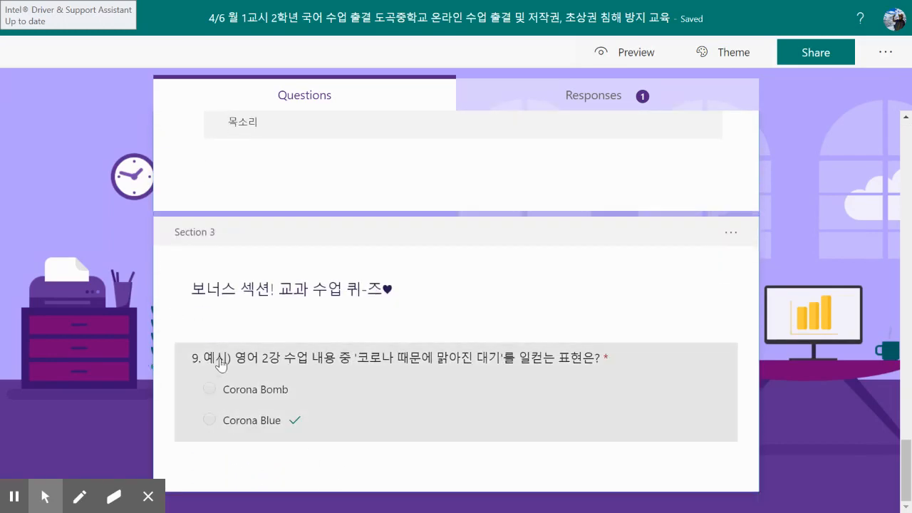
pyautogui.click(224, 358)
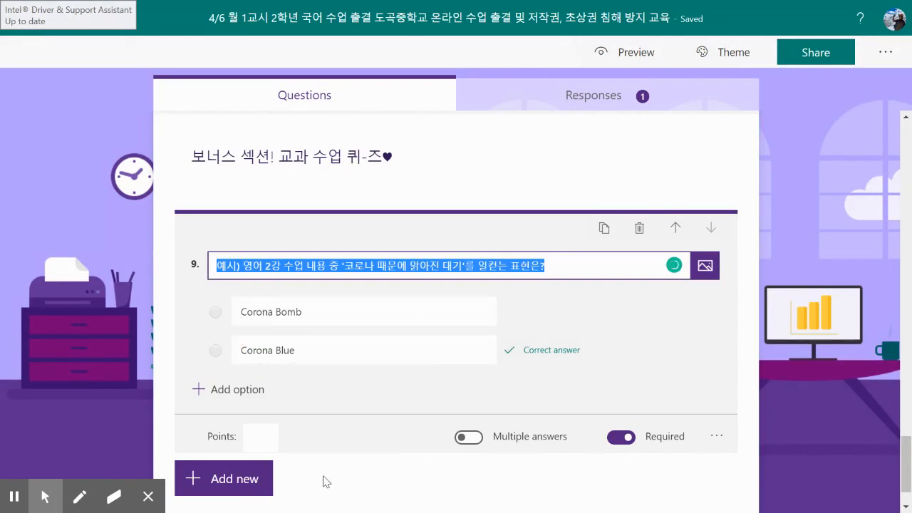
pyautogui.scroll(-1, 342, 442)
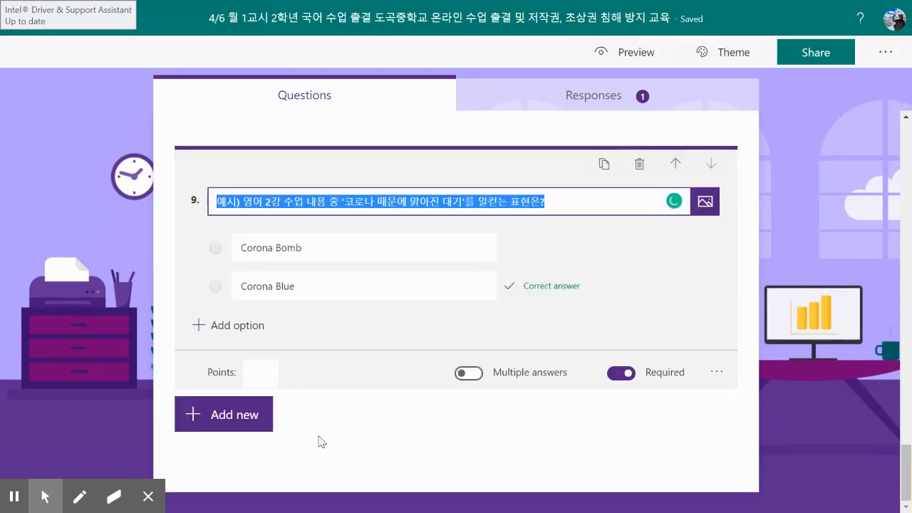
pyautogui.scroll(1, 330, 310)
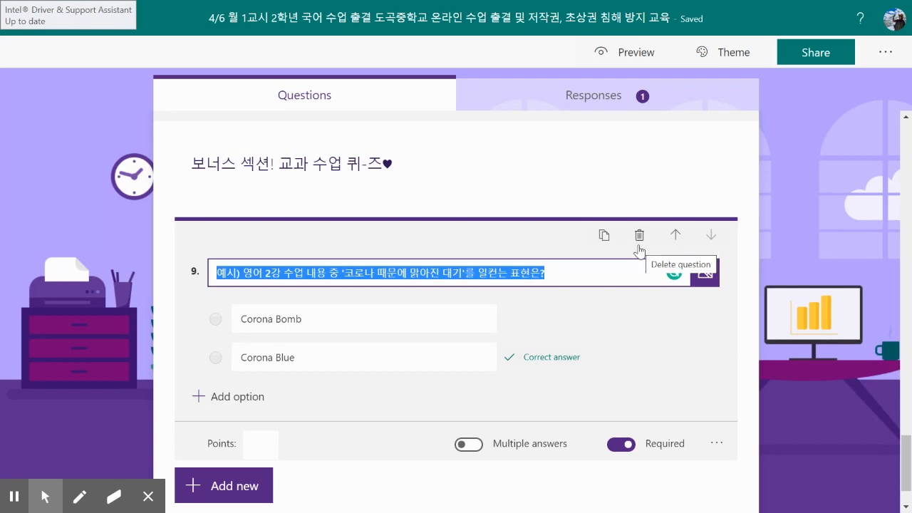
pyautogui.scroll(3, 703, 292)
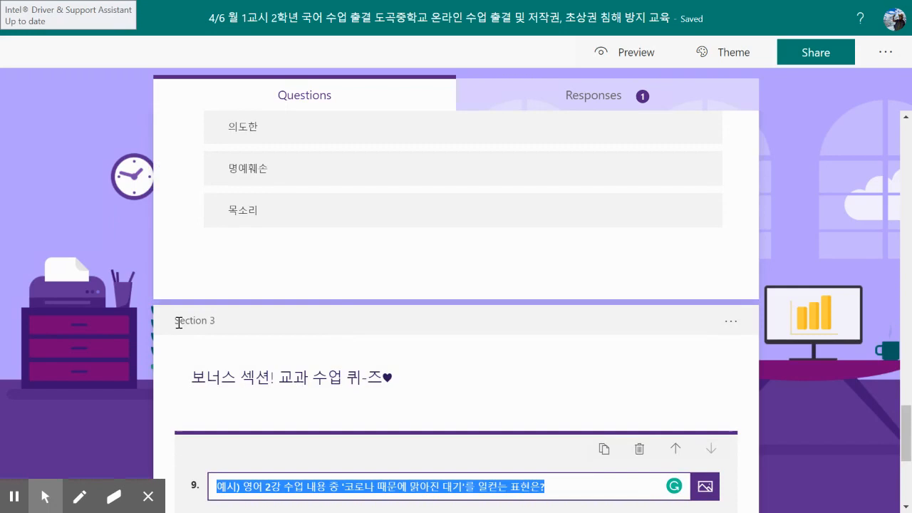
# - Examine the choices for removing Section 3, alone or with its questions, and leave them without removing anything
pyautogui.click(601, 394)
pyautogui.scroll(2, 737, 292)
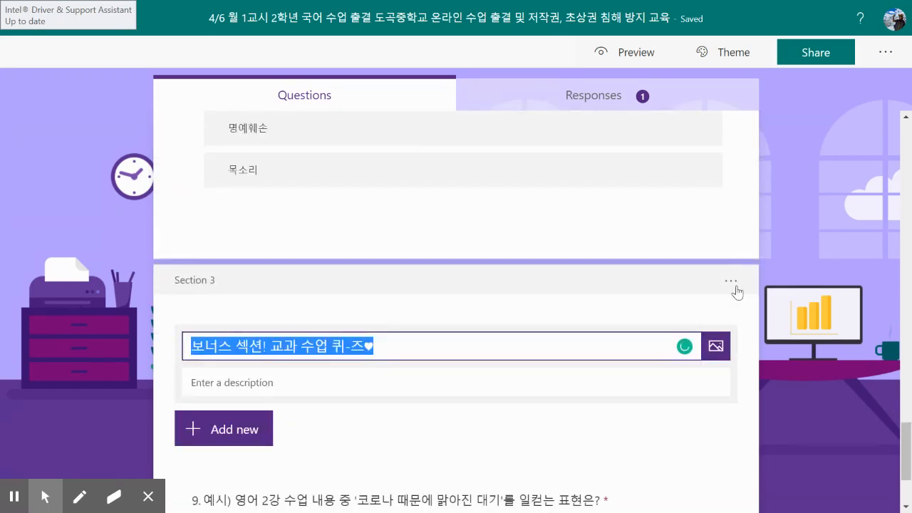
pyautogui.click(731, 285)
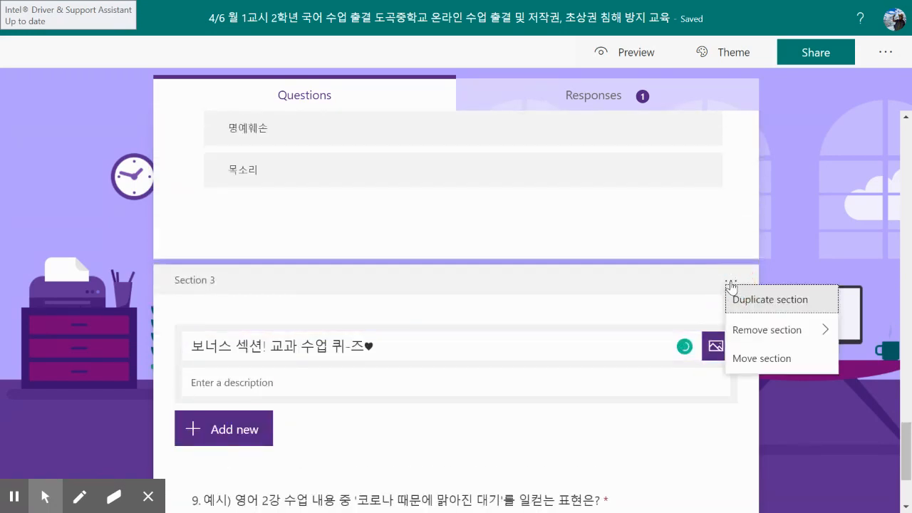
pyautogui.click(769, 334)
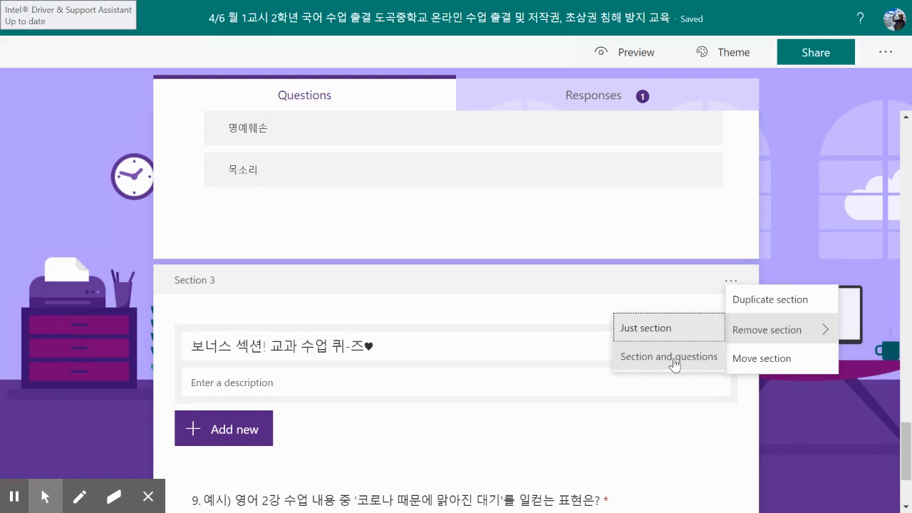
pyautogui.click(808, 413)
# - Add a Ranking question after question 9 in Section 3
pyautogui.scroll(-2, 677, 439)
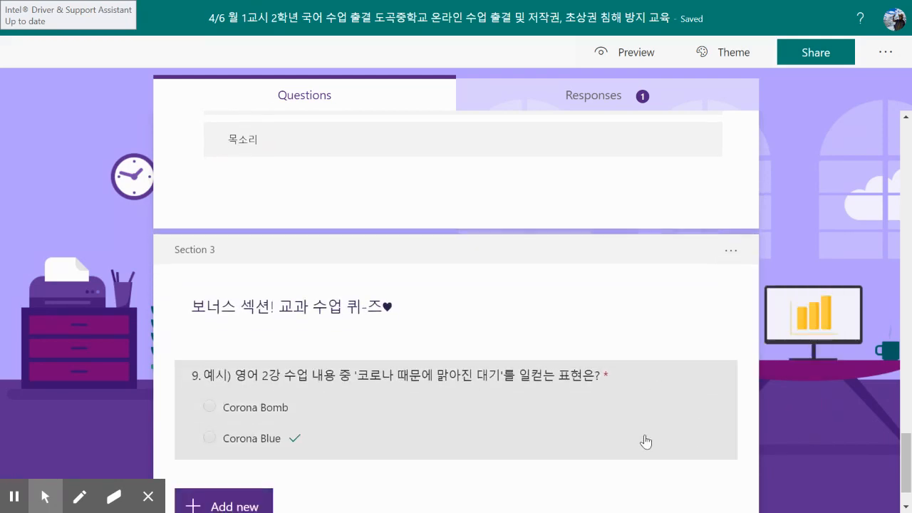
pyautogui.click(243, 459)
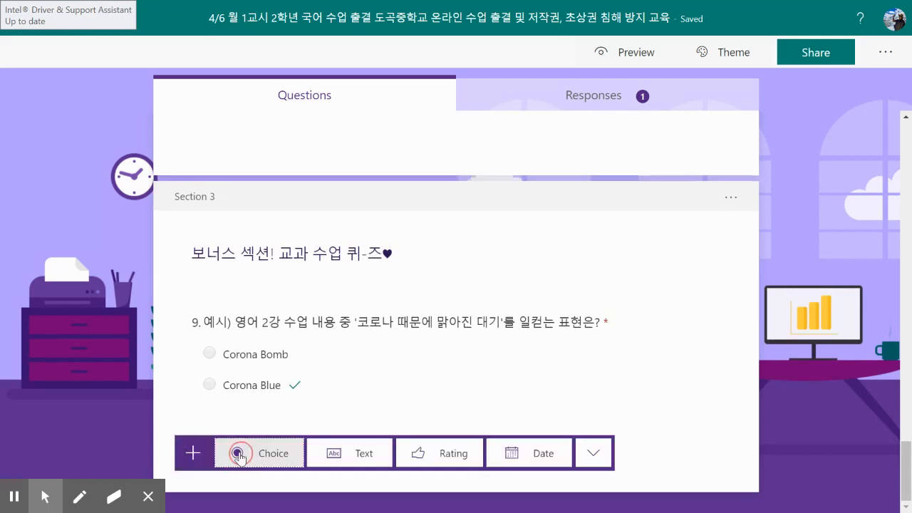
pyautogui.click(592, 456)
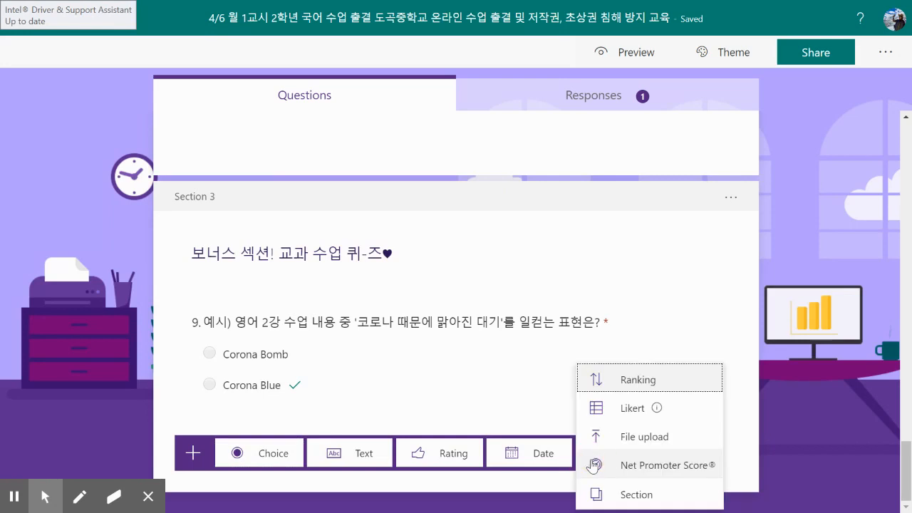
pyautogui.click(626, 385)
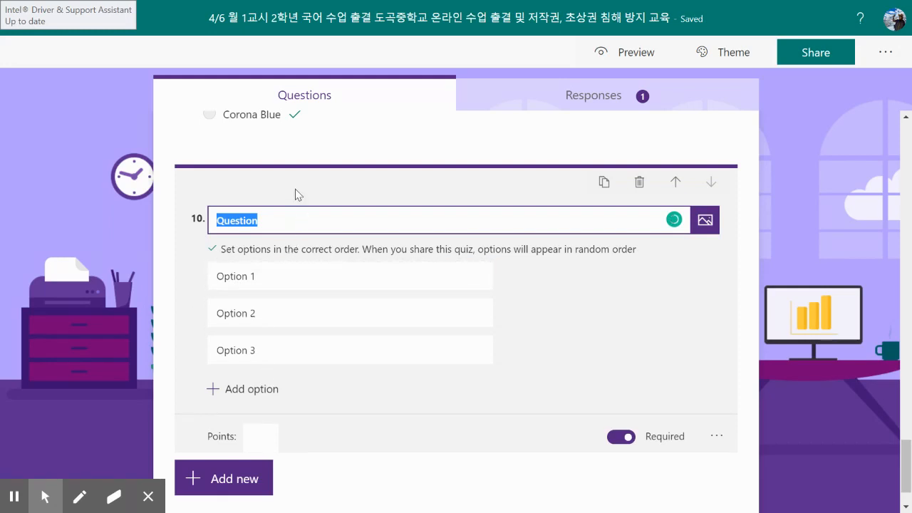
# - Name the three options of the new ranking question 1, 2 and 3, in that order
pyautogui.click(277, 280)
pyautogui.write('1')
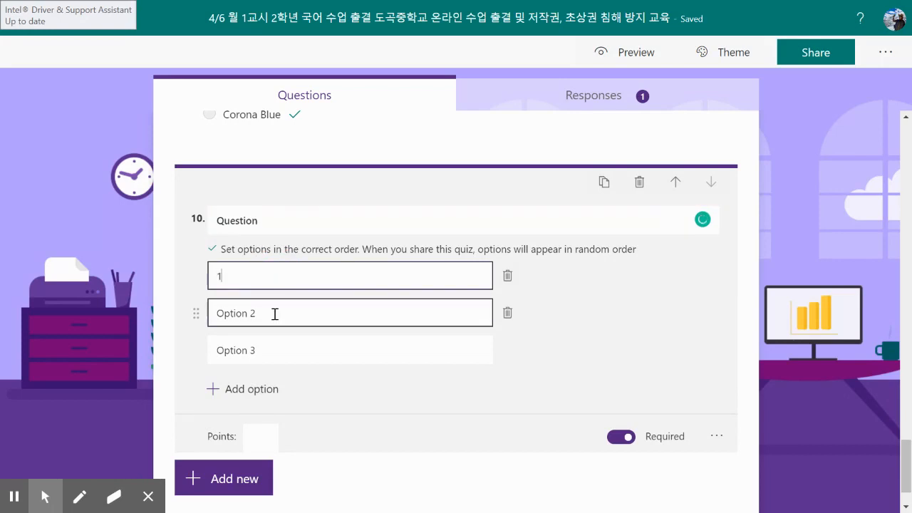
pyautogui.click(276, 315)
pyautogui.write('2')
pyautogui.click(275, 350)
pyautogui.write('3')
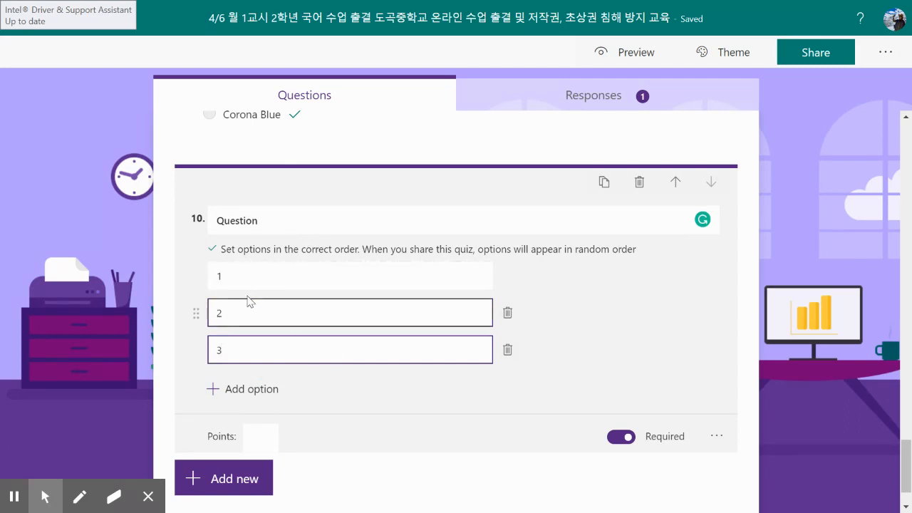
# - Delete Ranking question 10 from Section 3
pyautogui.moveTo(198, 278)
pyautogui.mouseDown()
pyautogui.moveTo(204, 321)
pyautogui.moveTo(199, 281)
pyautogui.mouseUp()
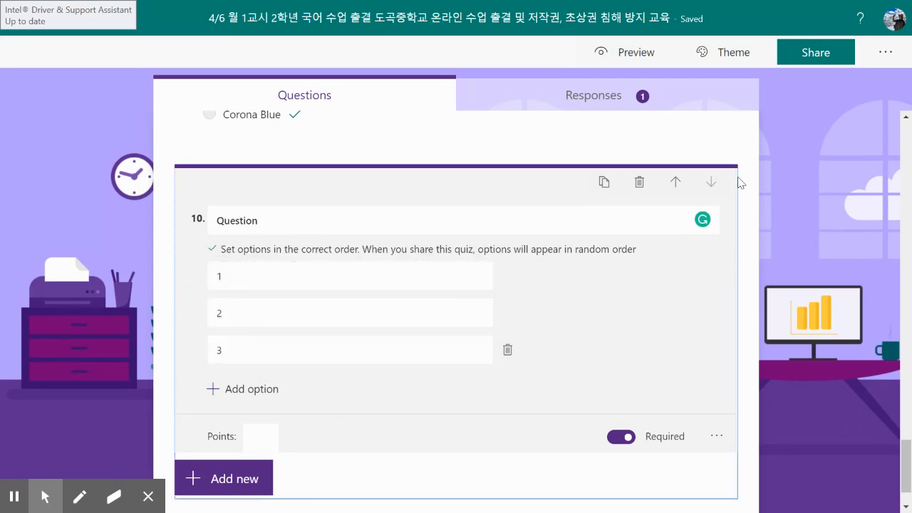
pyautogui.click(640, 186)
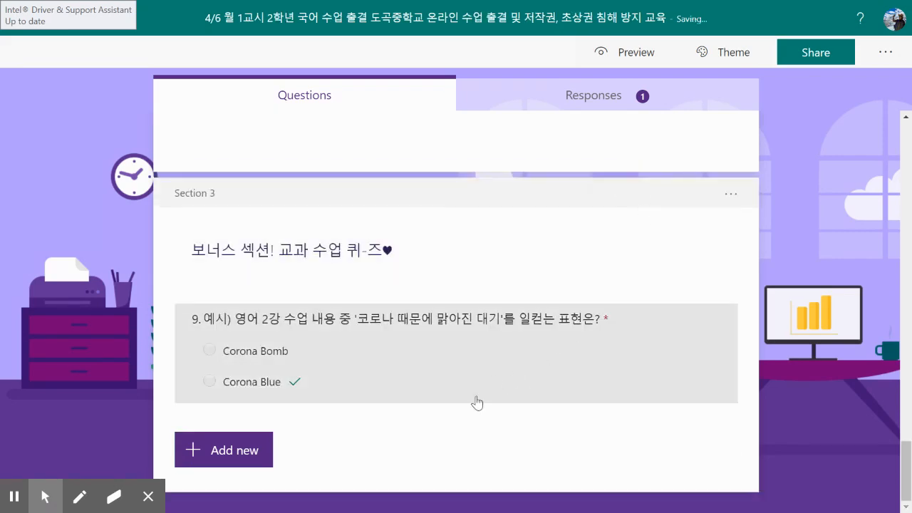
# - Remove the teacher editing and usage instructions from the form description, keeping only its first two lines
pyautogui.scroll(20, 429, 434)
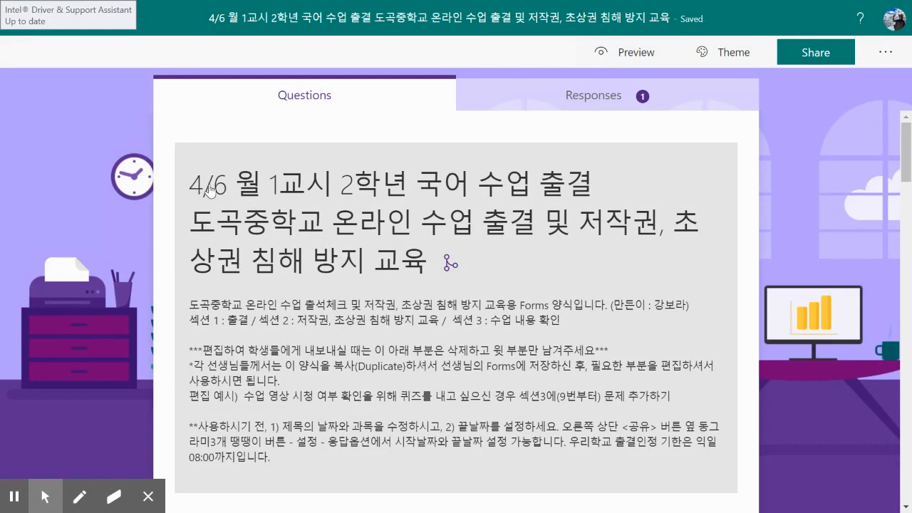
pyautogui.click(275, 402)
pyautogui.click(287, 369)
pyautogui.hotkey('ctrl', 'a')
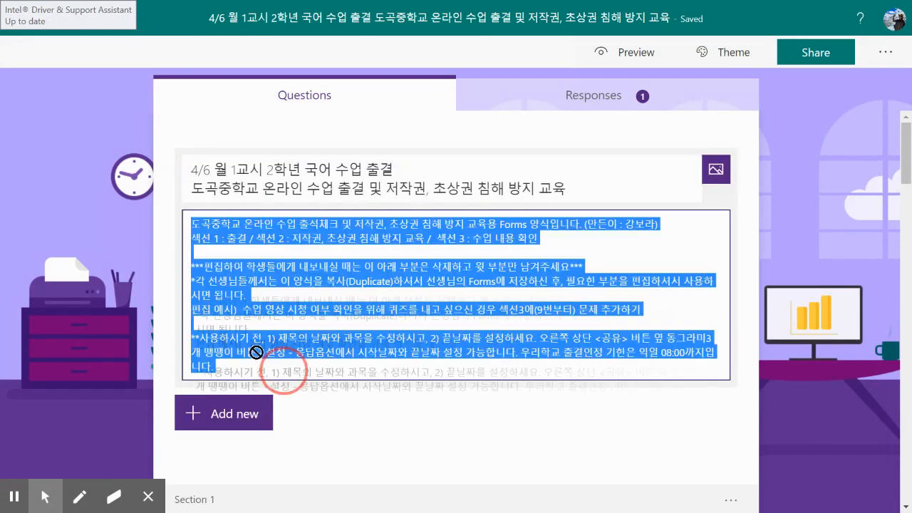
pyautogui.click(307, 342)
pyautogui.moveTo(282, 368); pyautogui.dragTo(191, 256)
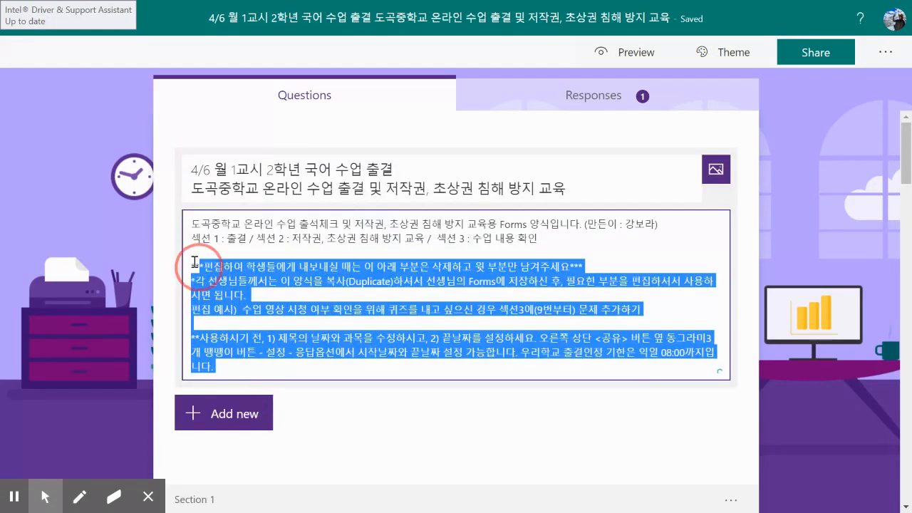
pyautogui.press('BackSpace')
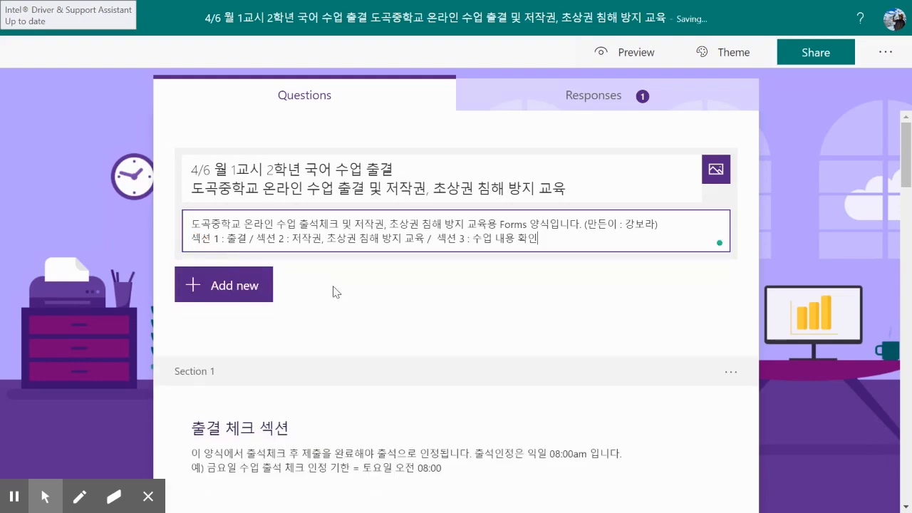
# - Copy the form's response link for people in the organization and return to the Forms home page
pyautogui.scroll(-10, 370, 346)
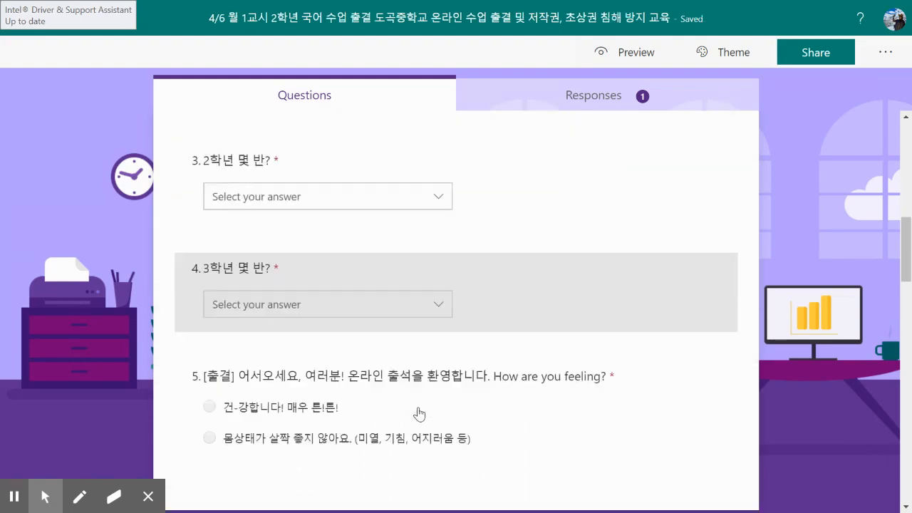
pyautogui.scroll(-15, 421, 414)
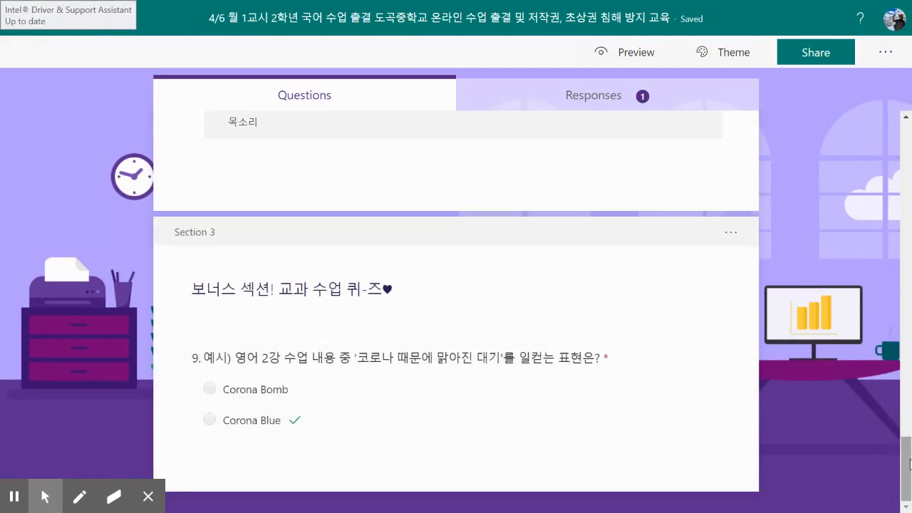
pyautogui.moveTo(904, 460); pyautogui.dragTo(909, 91)
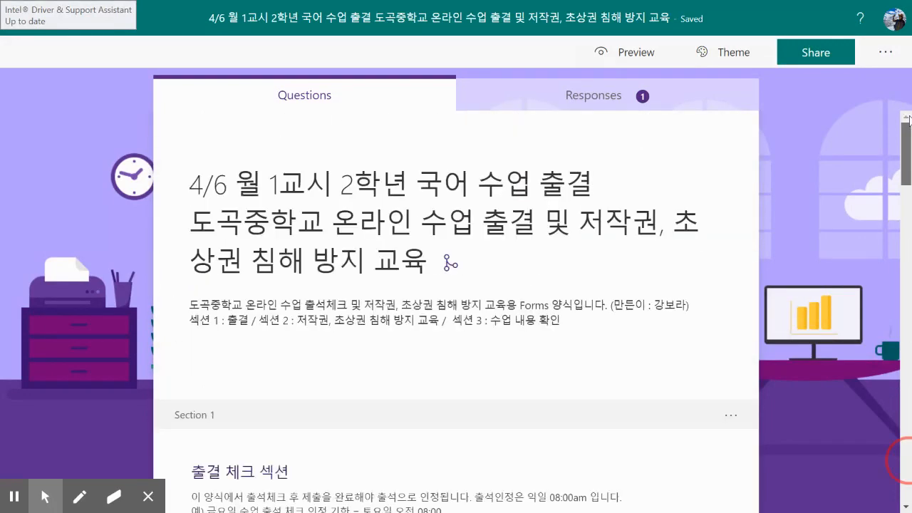
pyautogui.click(826, 56)
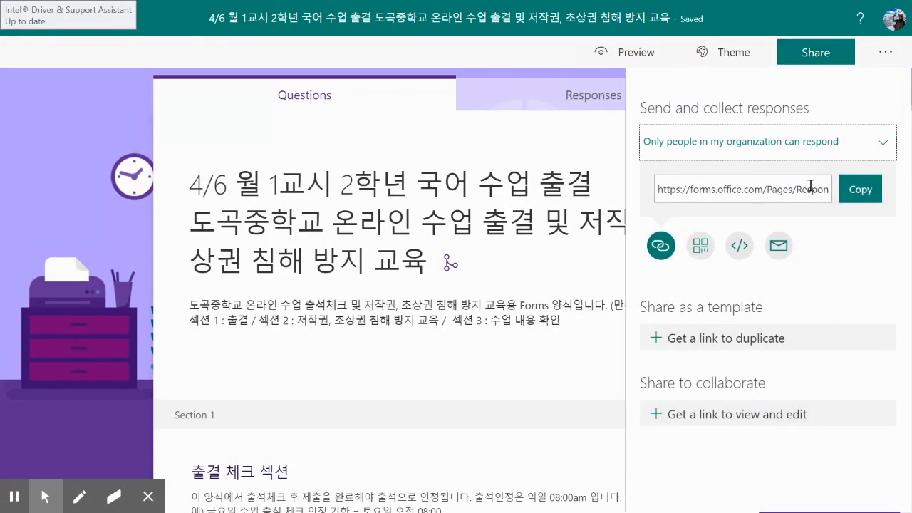
pyautogui.click(863, 201)
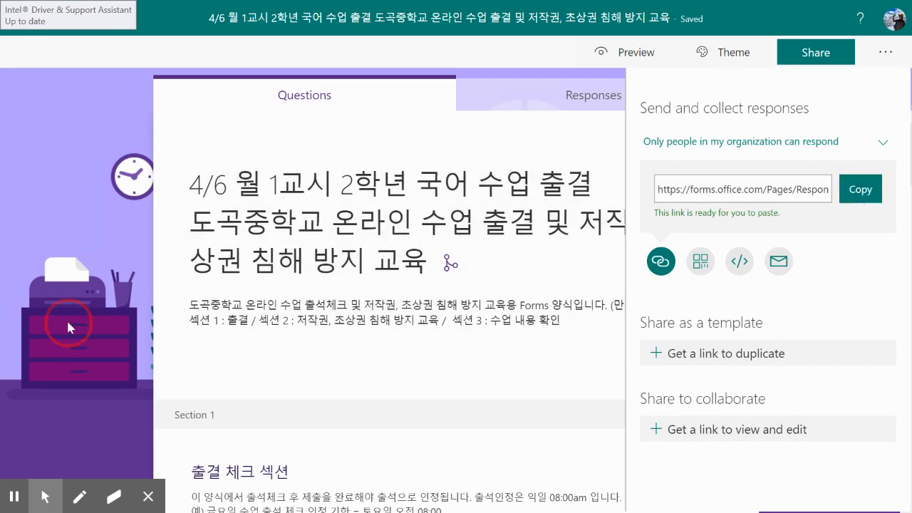
pyautogui.click(67, 322)
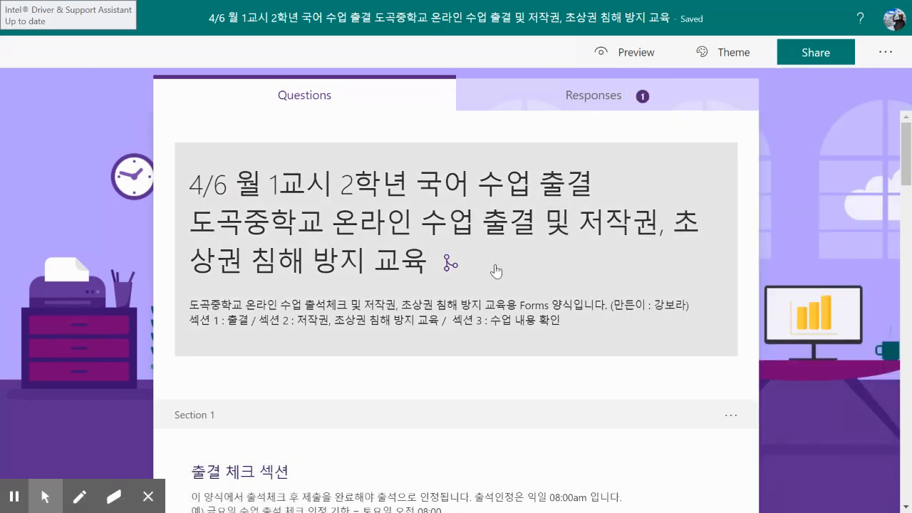
pyautogui.press('F11')
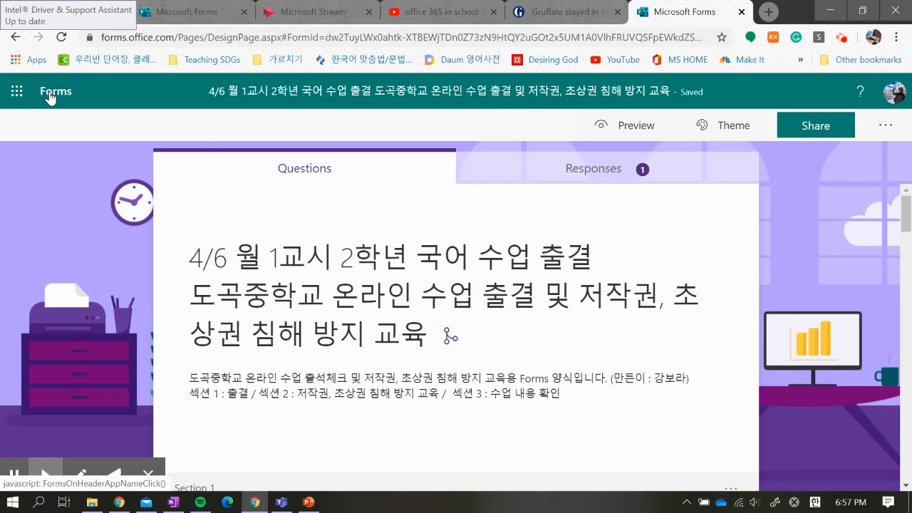
pyautogui.click(50, 99)
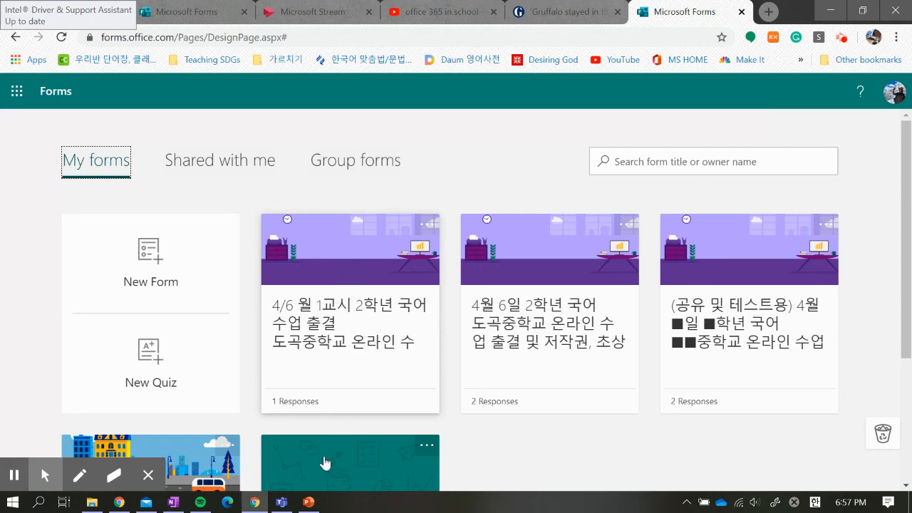
# - Switch to Microsoft Teams, open the 도곡중 3-1 team and examine its list of hidden channels
pyautogui.click(280, 503)
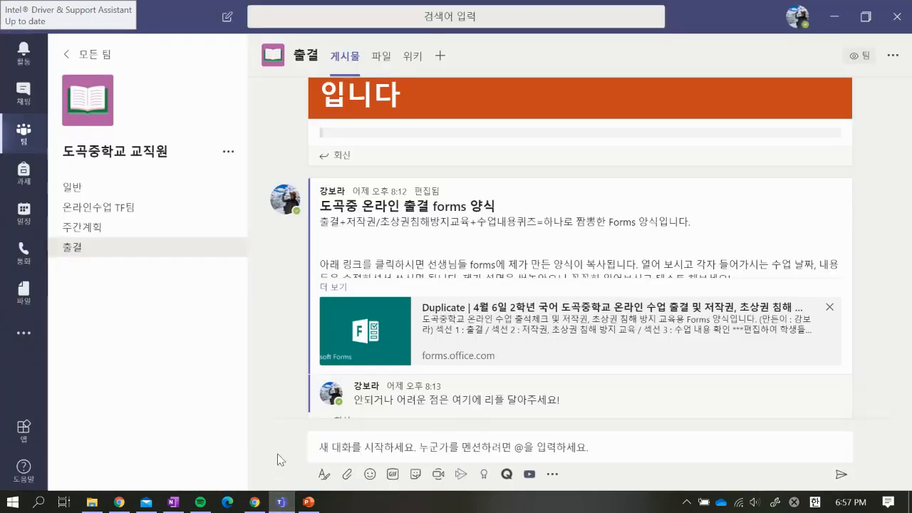
pyautogui.click(80, 55)
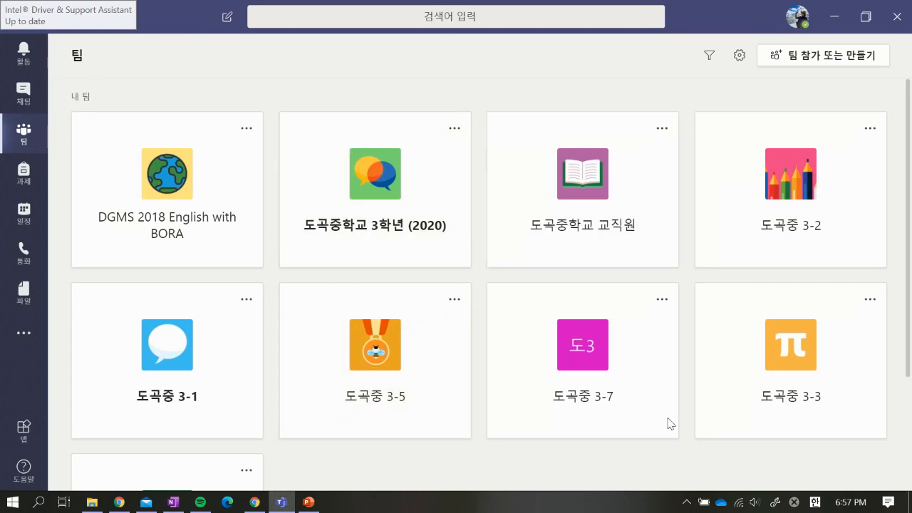
pyautogui.click(197, 383)
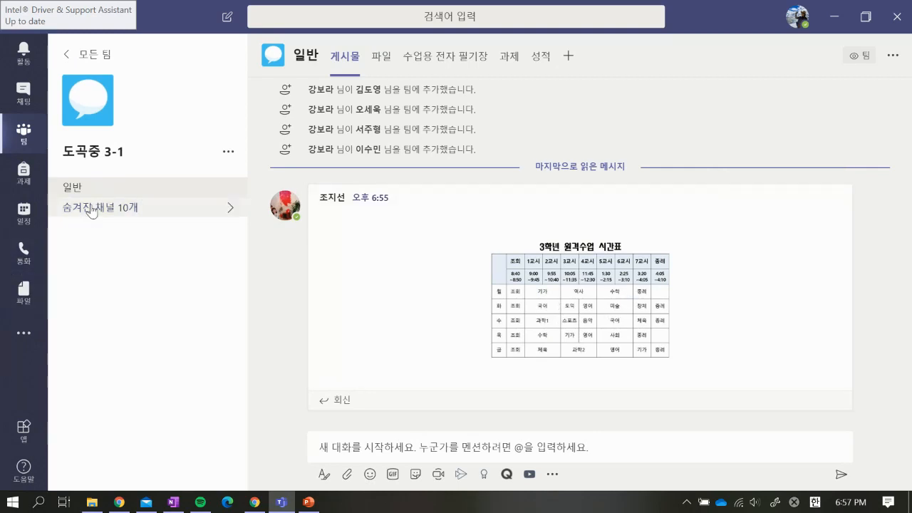
pyautogui.click(144, 210)
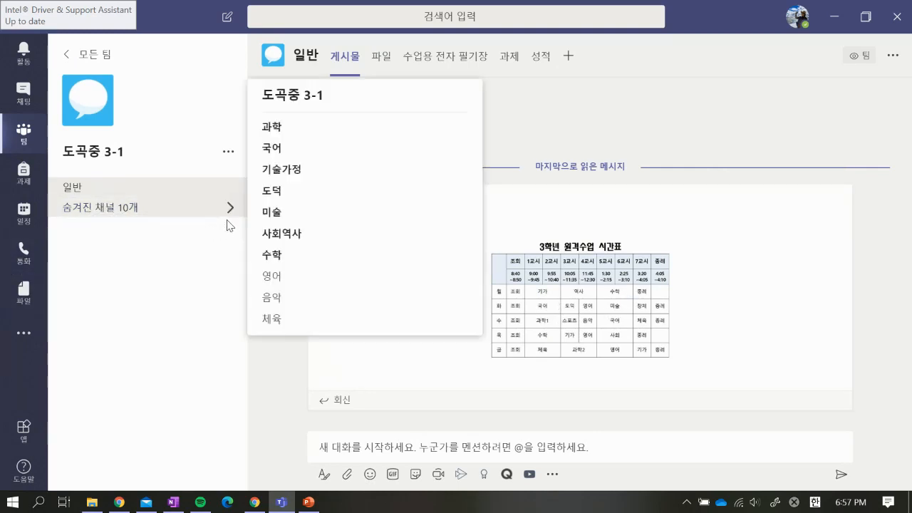
pyautogui.click(185, 296)
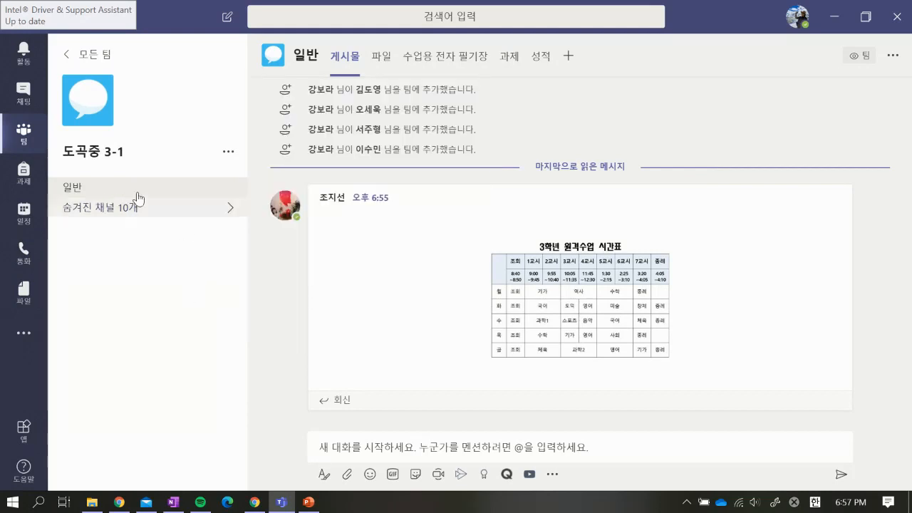
# - Start a new quiz assignment for the 도곡중 3-1 class
pyautogui.click(24, 178)
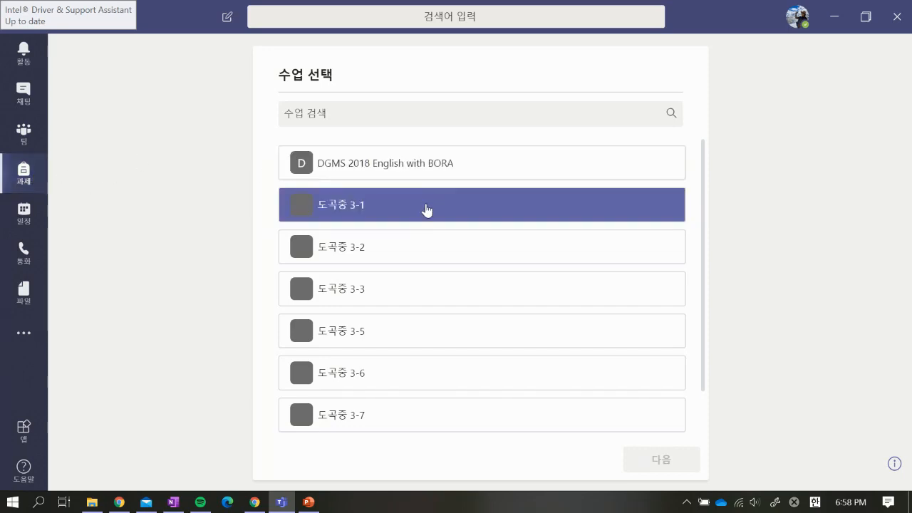
pyautogui.click(427, 209)
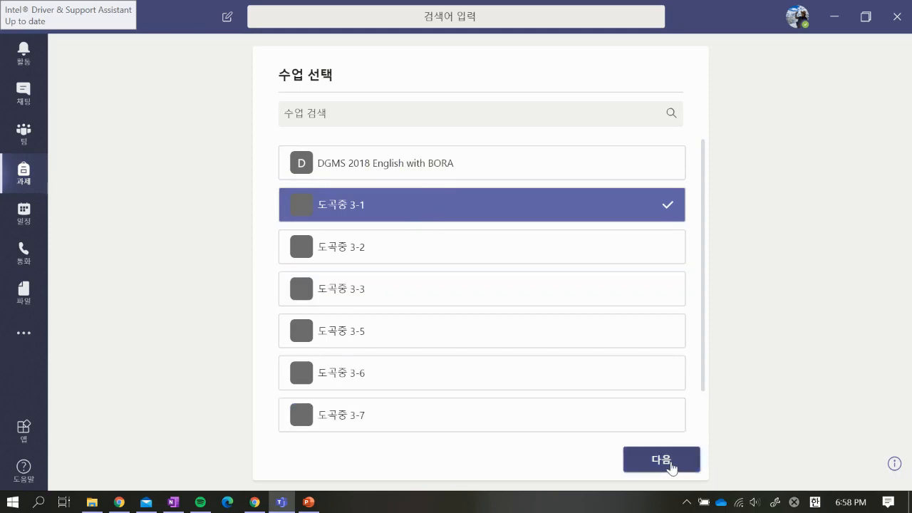
pyautogui.click(671, 465)
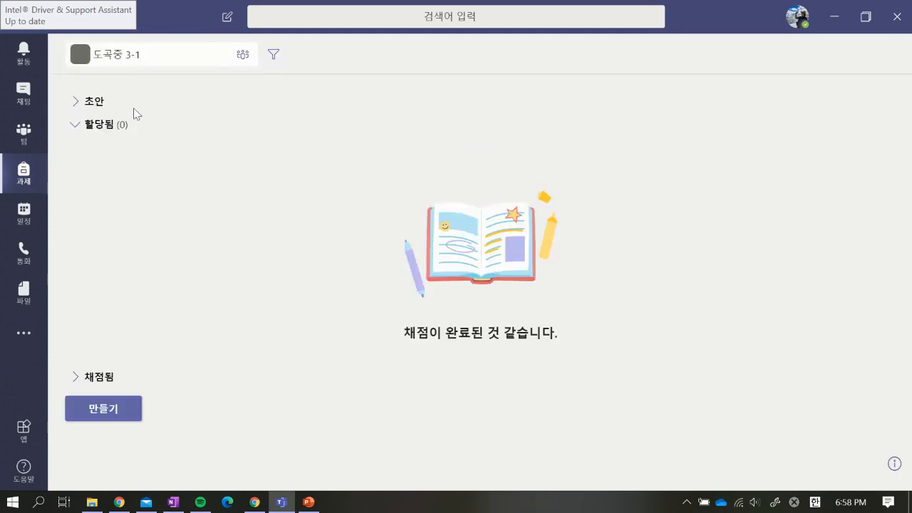
pyautogui.click(95, 412)
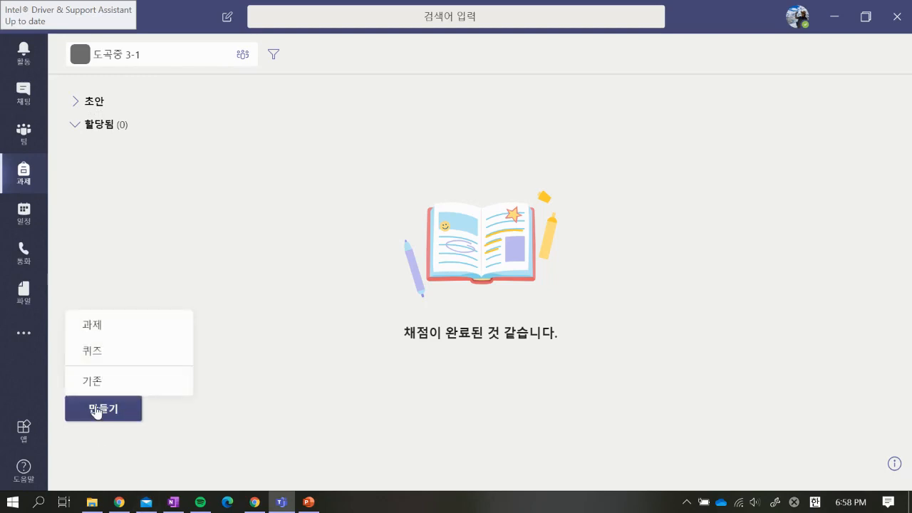
pyautogui.click(131, 363)
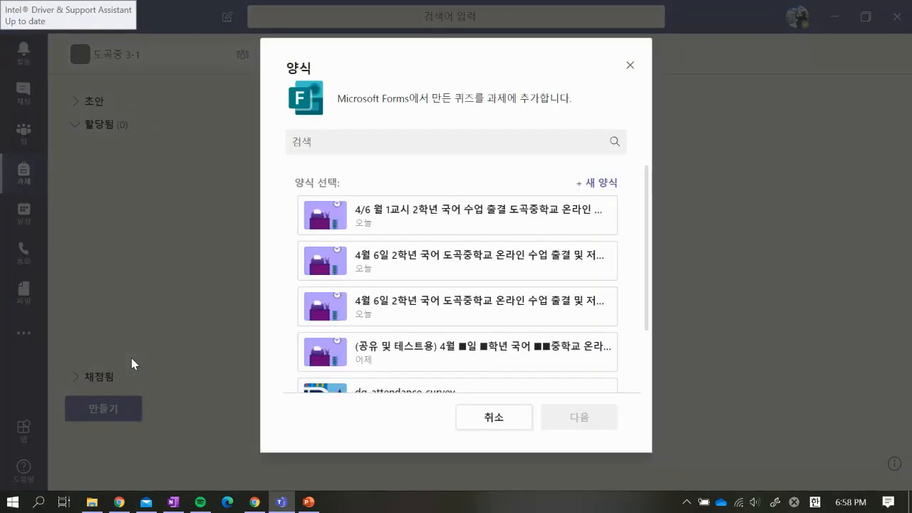
# - Attach the form "4/6 월 1교시 2학년 국어 수업 출결 도곡중학교 온라인..." to the new assignment
pyautogui.scroll(-2, 452, 306)
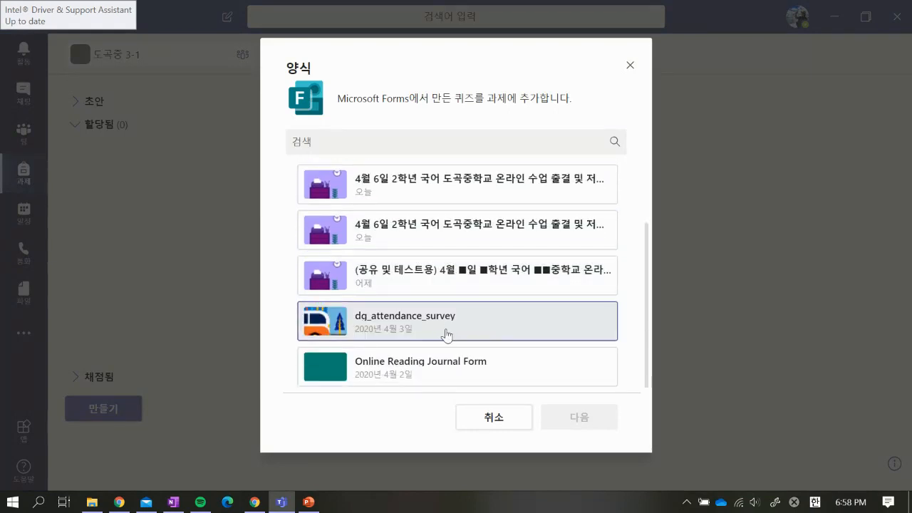
pyautogui.scroll(2, 442, 306)
pyautogui.scroll(-3, 436, 367)
pyautogui.scroll(3, 432, 372)
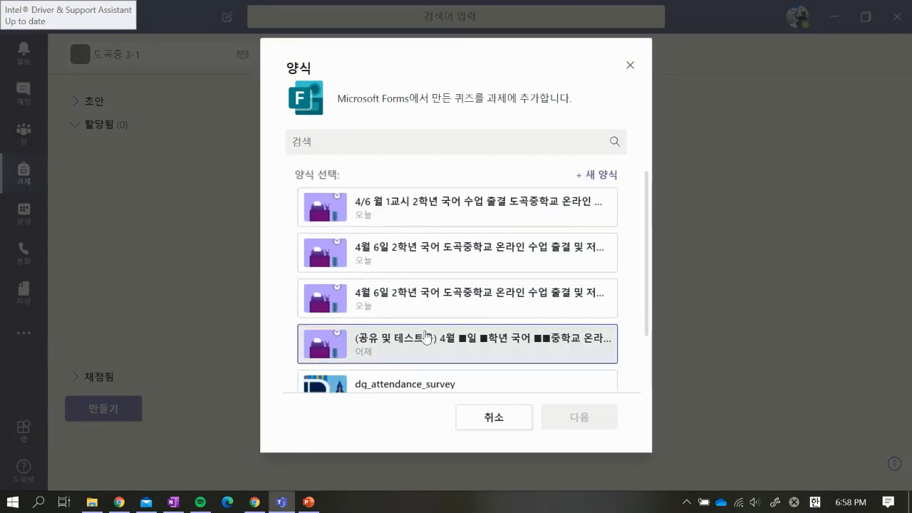
pyautogui.scroll(-3, 456, 314)
pyautogui.scroll(3, 427, 235)
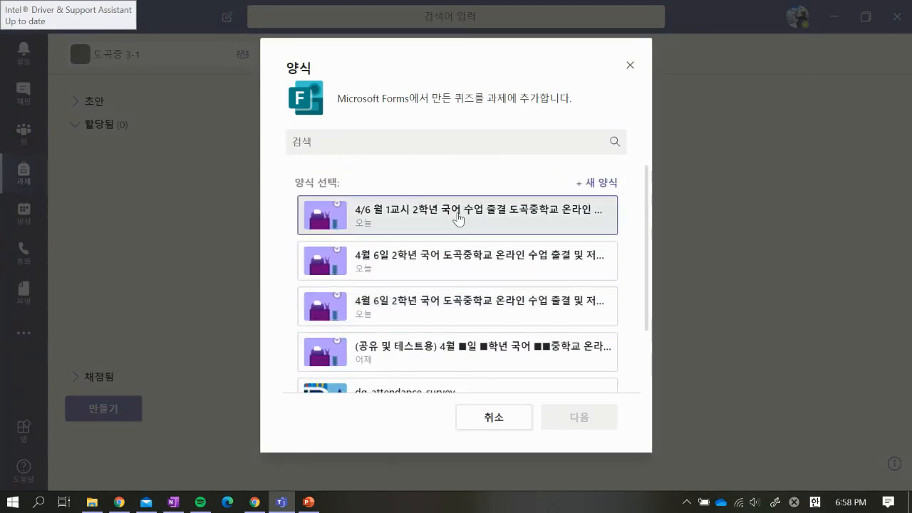
pyautogui.scroll(-3, 428, 242)
pyautogui.scroll(3, 463, 278)
pyautogui.click(444, 221)
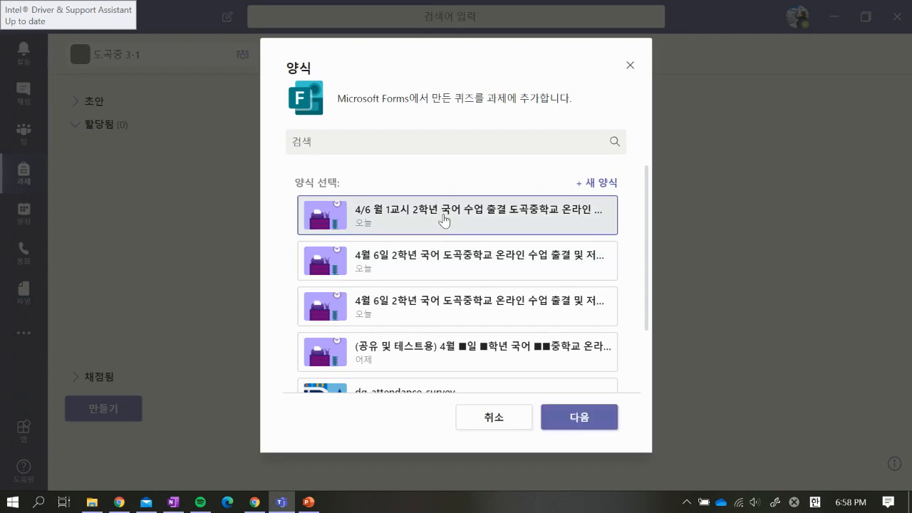
pyautogui.click(561, 421)
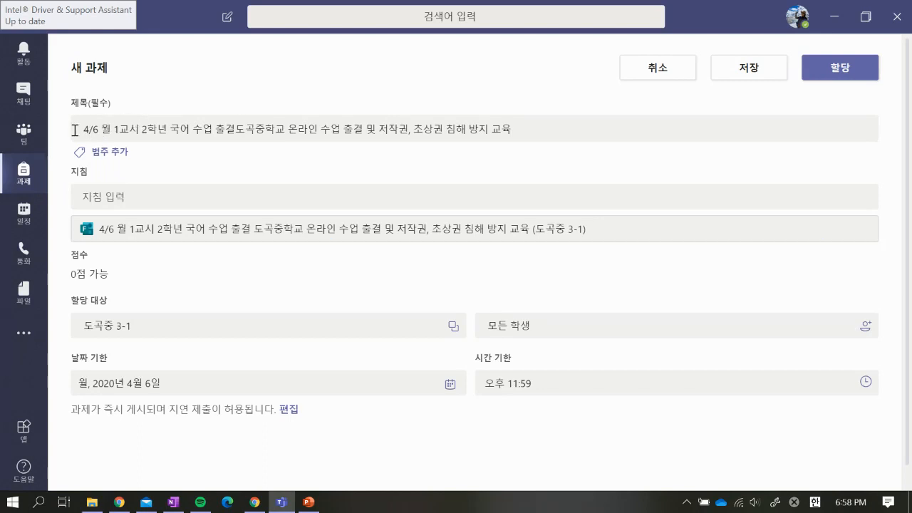
# - Shorten the assignment title to "4/6 월 1교시 2학년 국어 수업 출결"
pyautogui.moveTo(84, 132); pyautogui.dragTo(100, 130)
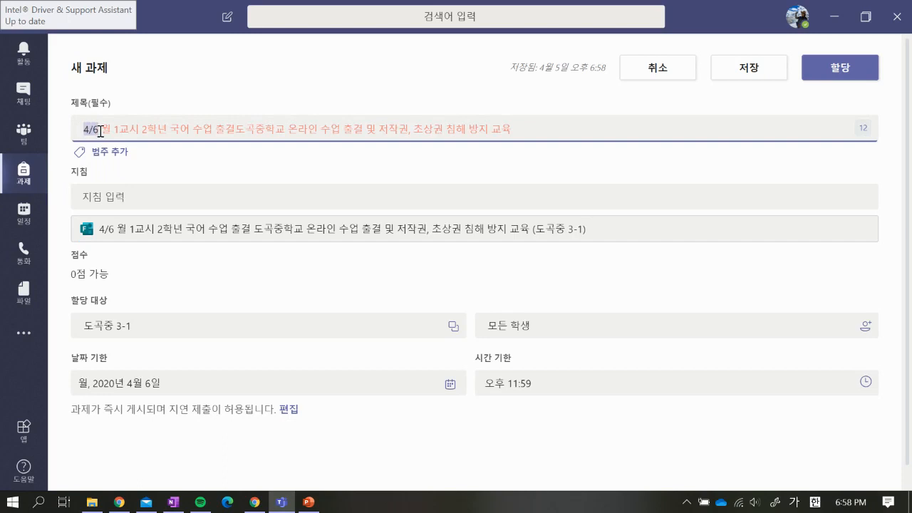
pyautogui.doubleClick(106, 131)
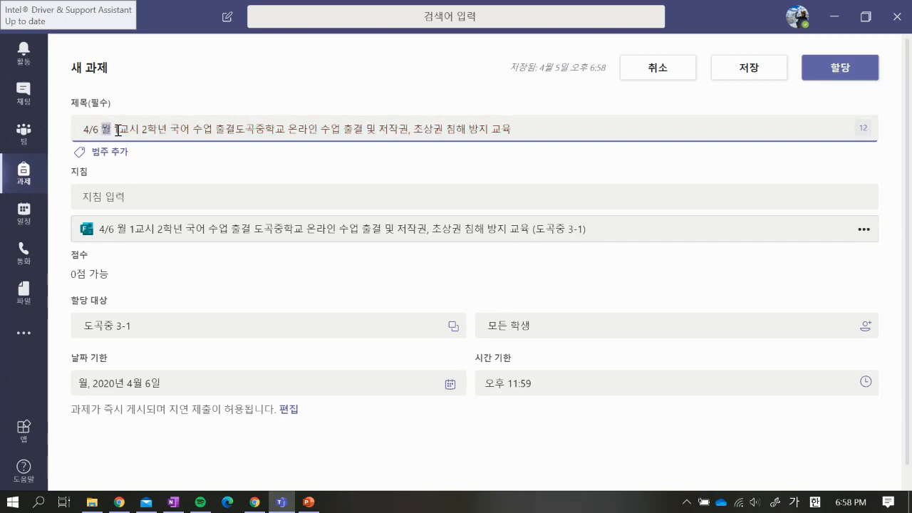
pyautogui.moveTo(116, 131); pyautogui.dragTo(142, 132)
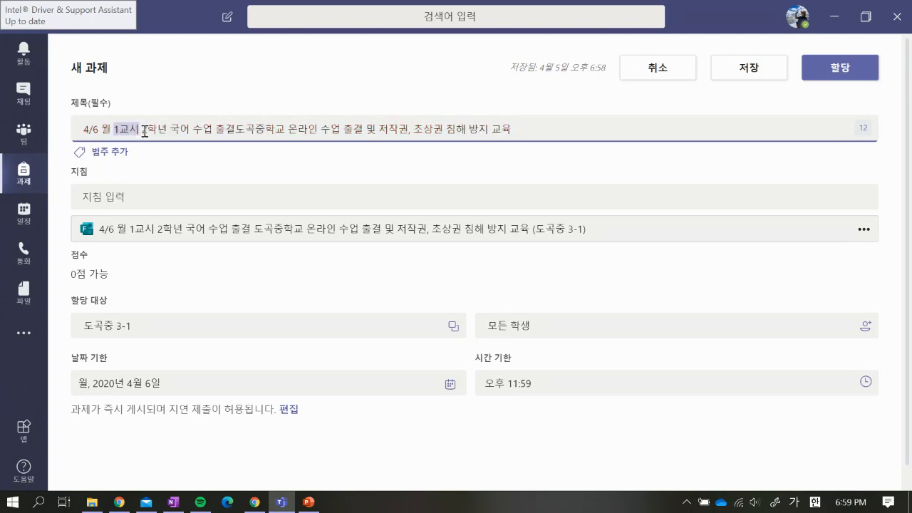
pyautogui.click(143, 133)
pyautogui.doubleClick(143, 133)
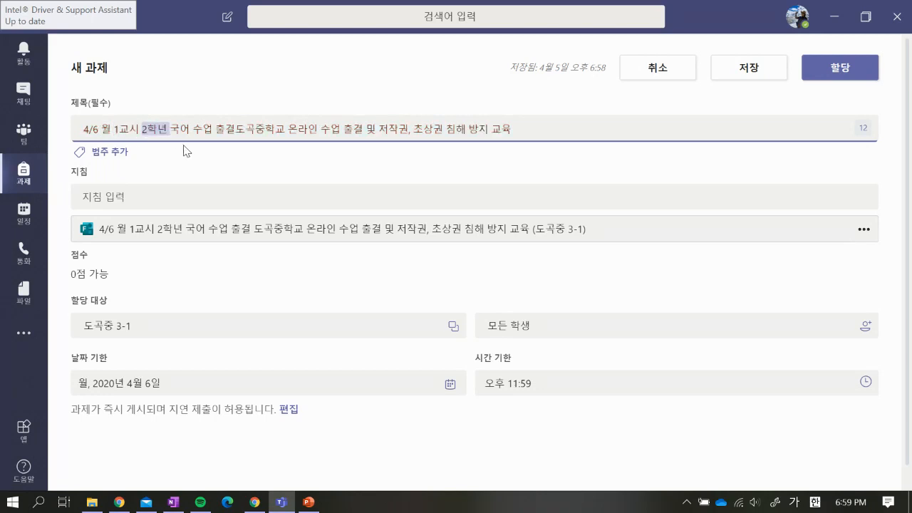
pyautogui.click(183, 132)
pyautogui.click(190, 134)
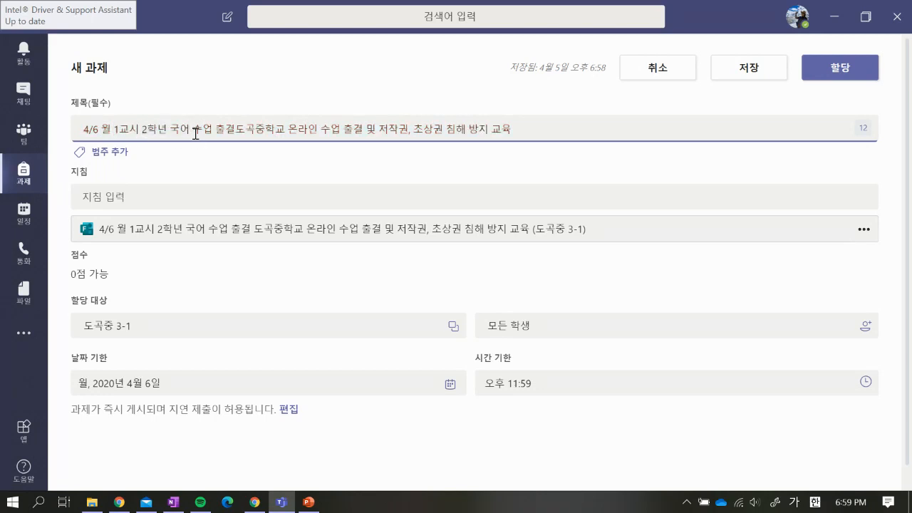
pyautogui.moveTo(196, 133); pyautogui.dragTo(574, 127)
pyautogui.click(230, 129)
pyautogui.press('BackSpace')
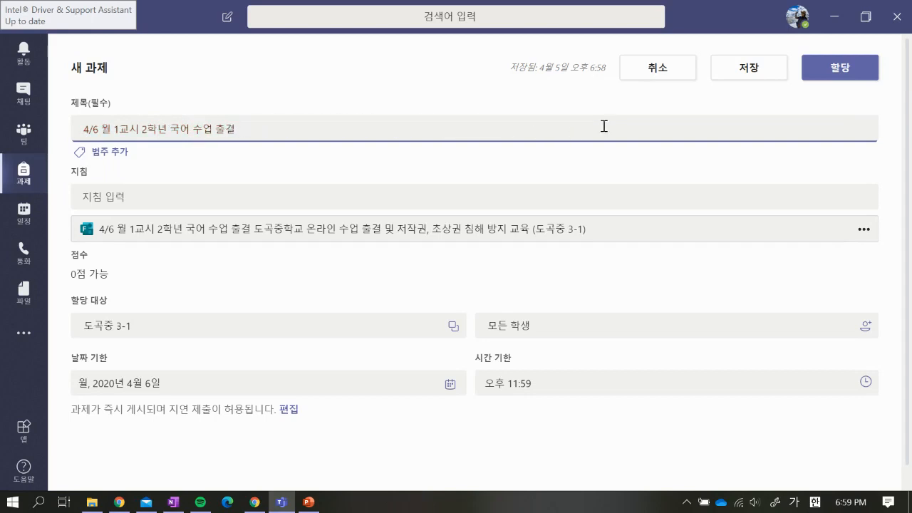
pyautogui.moveTo(234, 130); pyautogui.dragTo(64, 128)
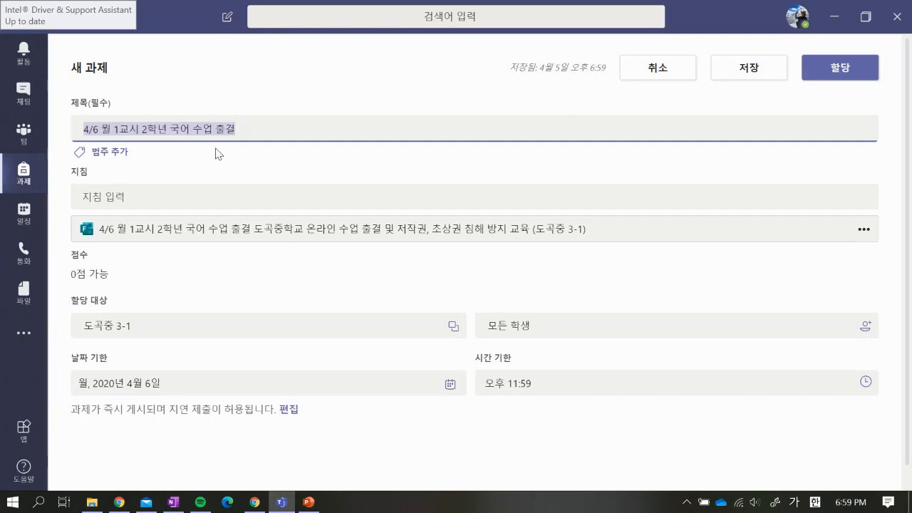
pyautogui.click(151, 130)
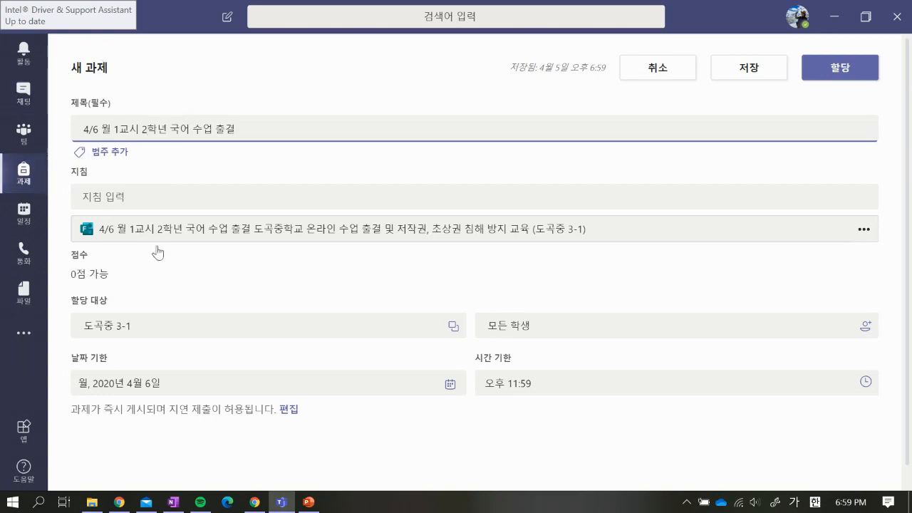
pyautogui.moveTo(247, 129); pyautogui.dragTo(196, 126)
pyautogui.press('End')
pyautogui.click(255, 126)
# - Enter the assignment instructions "국어 채널에 안내된 1강을 학습하고 아래 Forms 양식을 통해 과제를 제출하세요."
pyautogui.click(248, 196)
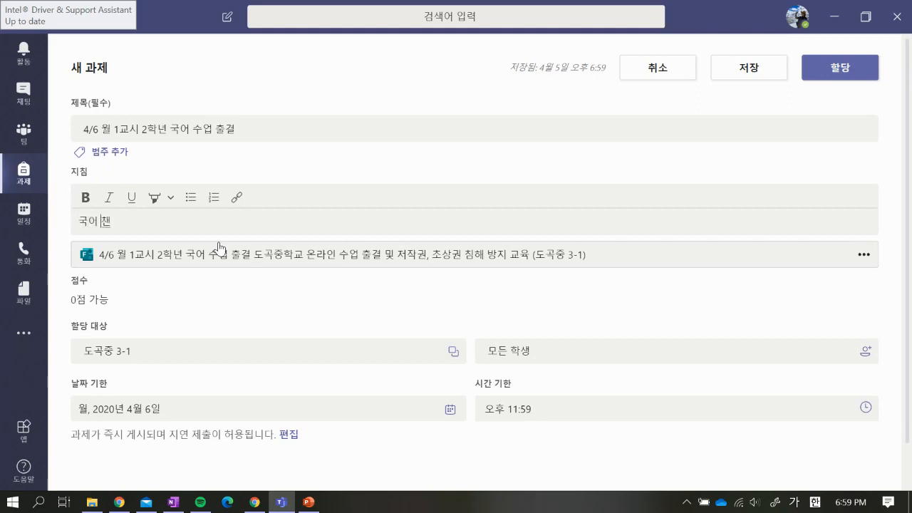
pyautogui.write('널')
pyautogui.write('에 있느')
pyautogui.press('BackSpace')
pyautogui.press('BackSpace')
pyautogui.press('BackSpace')
pyautogui.write('안내된 1강을 학')
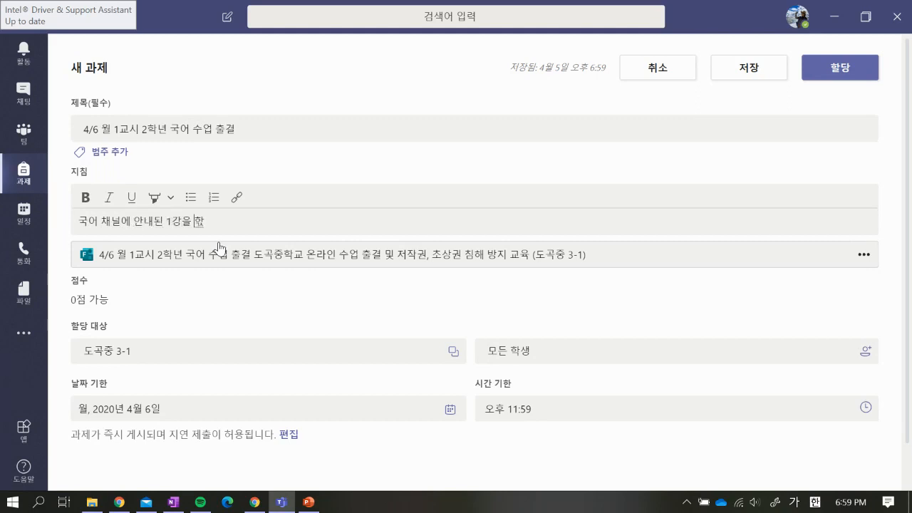
pyautogui.write('습하고 아래')
pyautogui.press('Hangul')
pyautogui.write('Fo')
pyautogui.write('rms 양식을 통해 과제를')
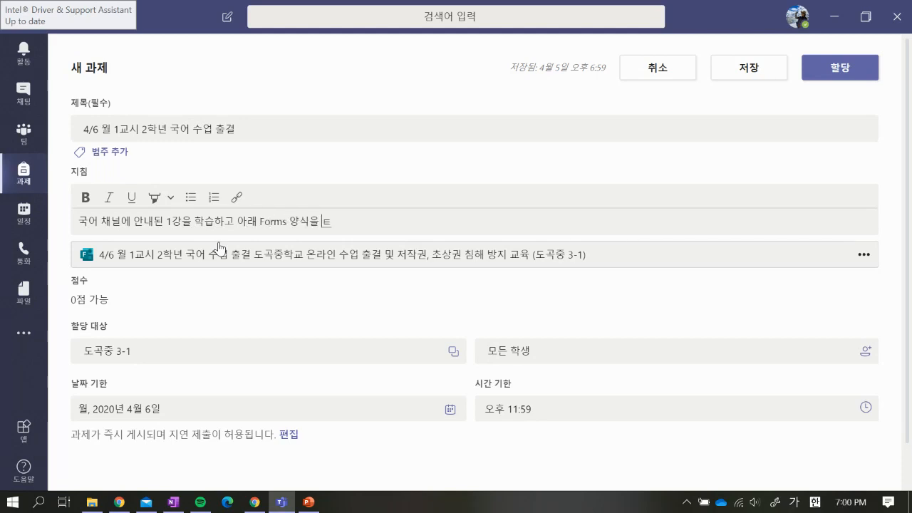
pyautogui.write(' 제출')
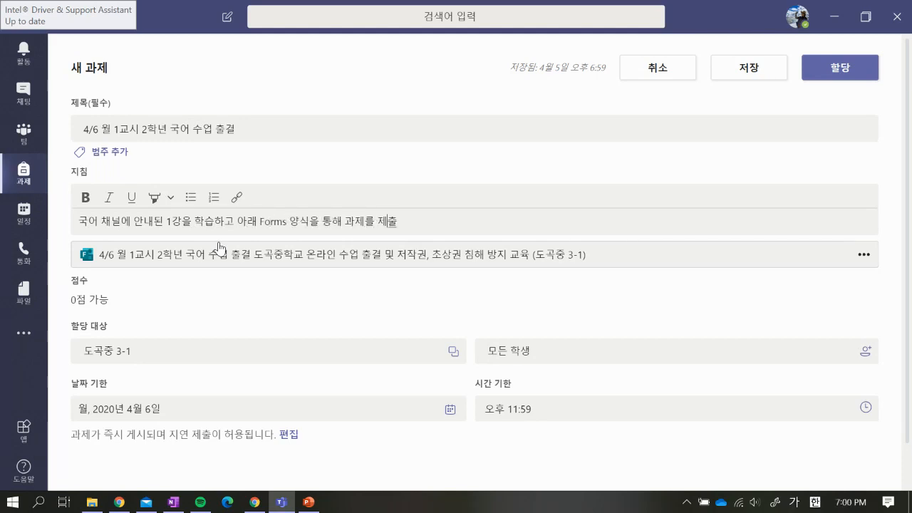
pyautogui.write('하세요.')
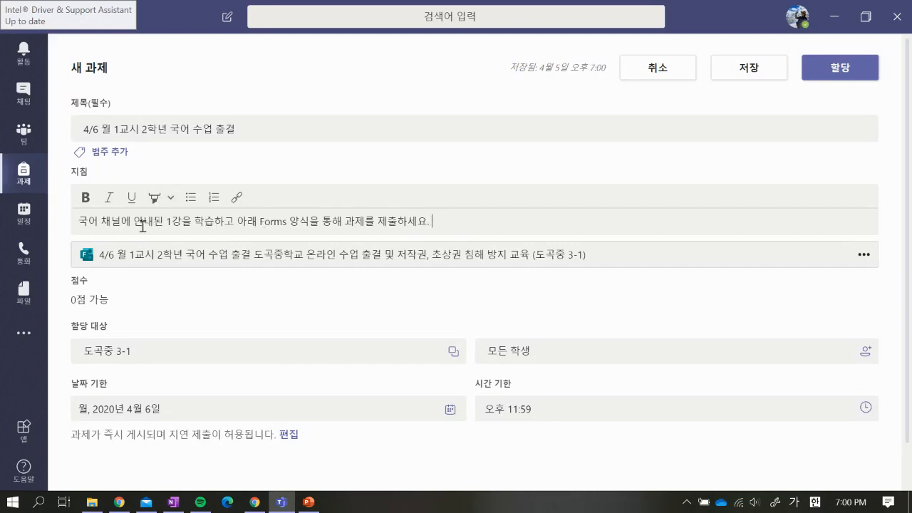
# - Format the phrase "국어 채널에 안내된 1강을 학습하고" in the instructions as red bold text
pyautogui.moveTo(77, 220); pyautogui.dragTo(234, 221)
pyautogui.click(171, 197)
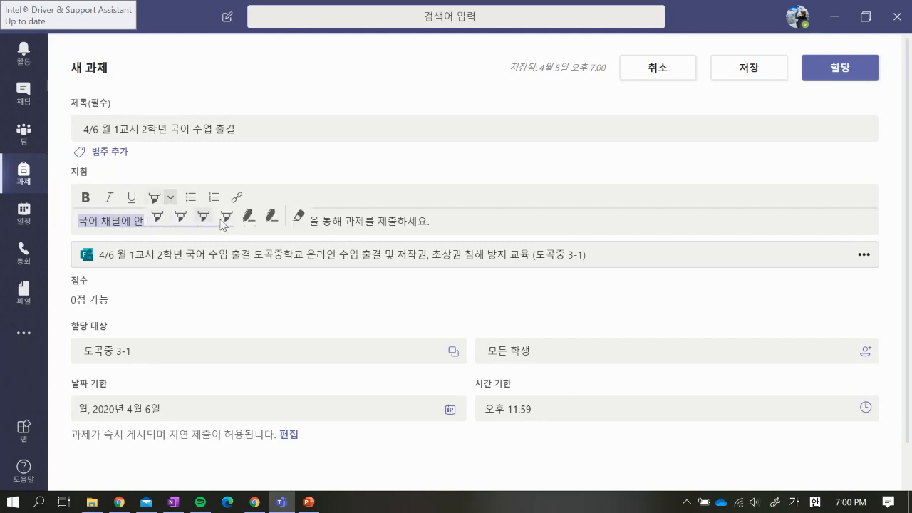
pyautogui.click(250, 219)
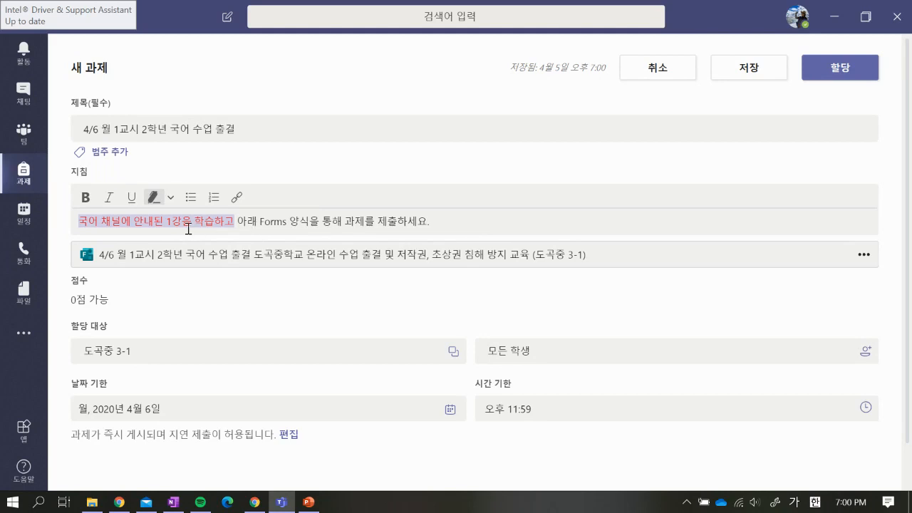
pyautogui.click(85, 197)
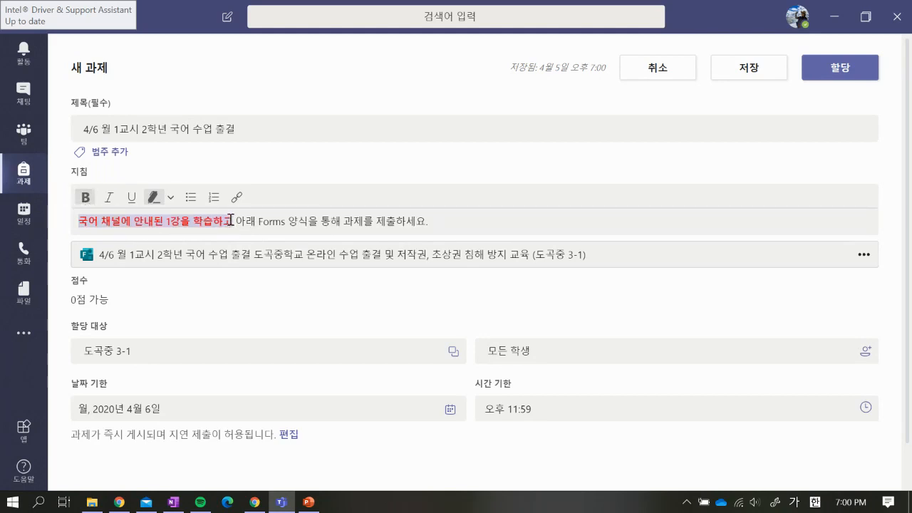
pyautogui.click(233, 221)
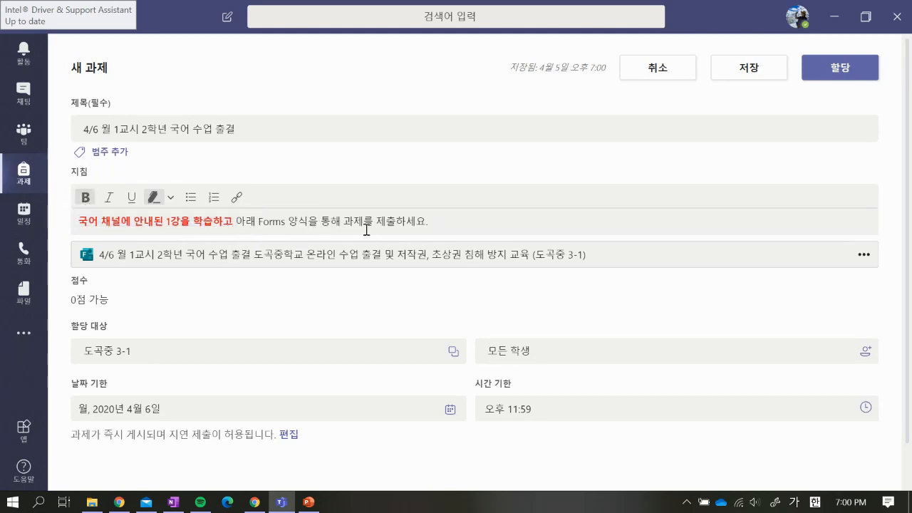
pyautogui.click(438, 221)
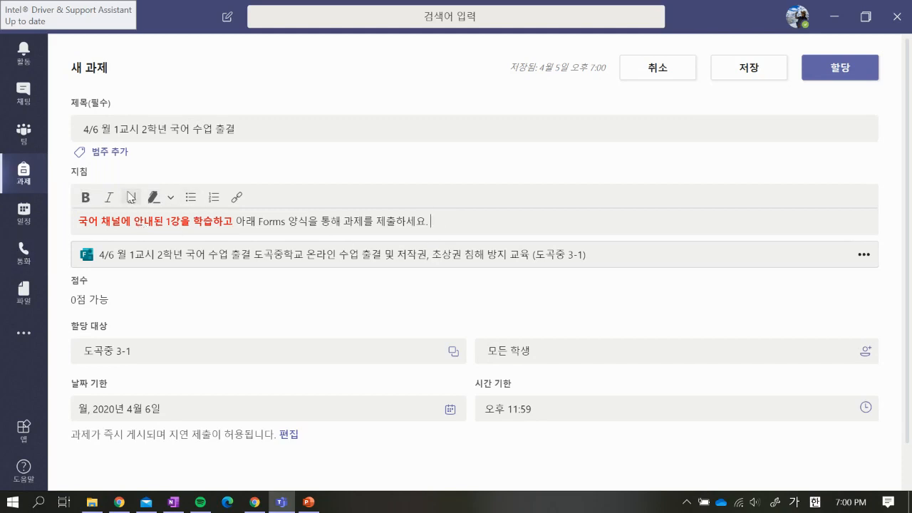
pyautogui.doubleClick(83, 174)
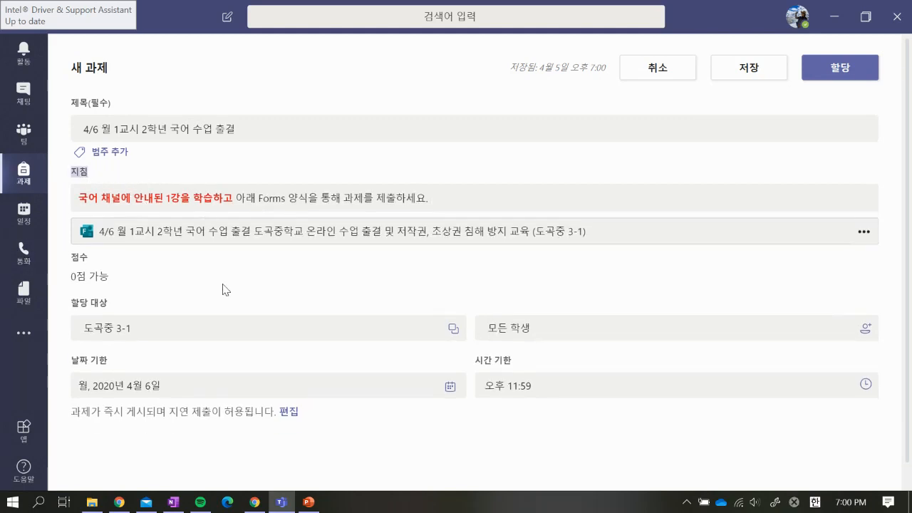
pyautogui.click(202, 289)
# - Add the classes 도곡중 3-2, 3-3, 3-5 and 3-6 to the assignment's recipients
pyautogui.scroll(-1, 179, 321)
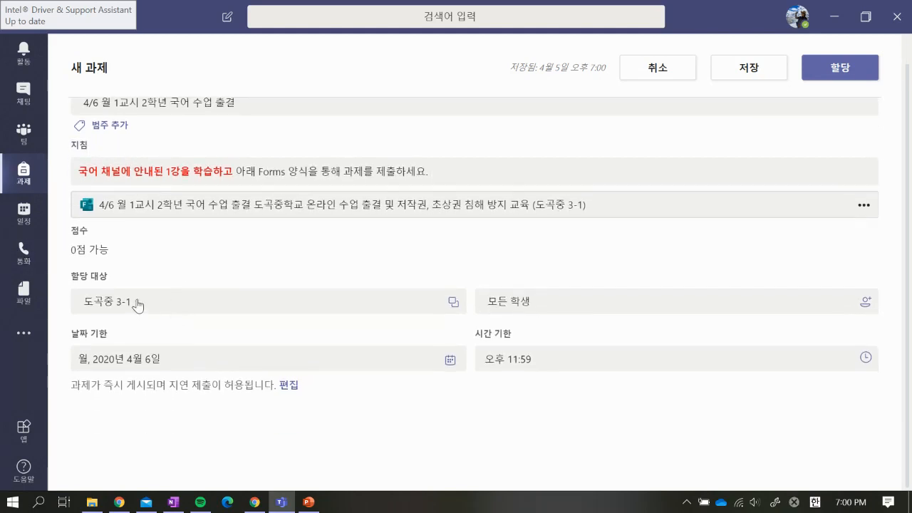
pyautogui.scroll(1, 112, 310)
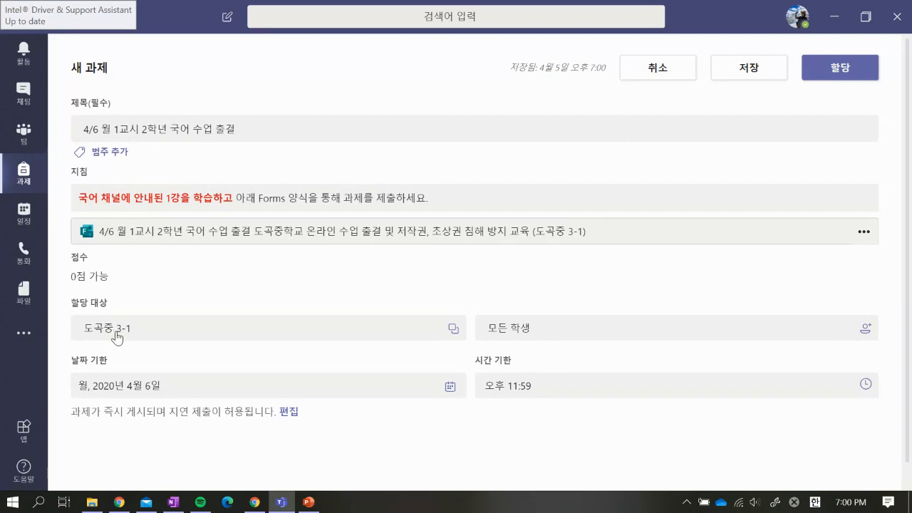
pyautogui.moveTo(108, 305); pyautogui.dragTo(80, 314)
pyautogui.click(452, 330)
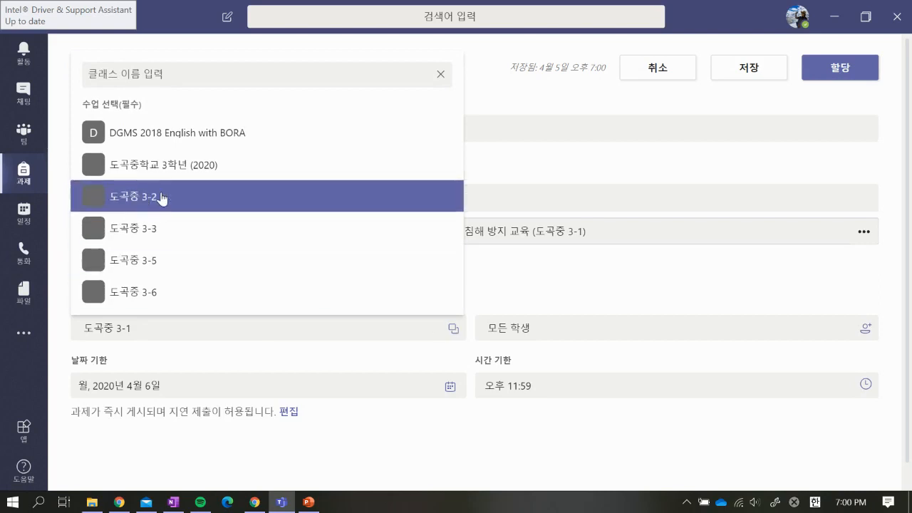
pyautogui.click(369, 200)
pyautogui.click(352, 238)
pyautogui.click(344, 271)
pyautogui.click(339, 308)
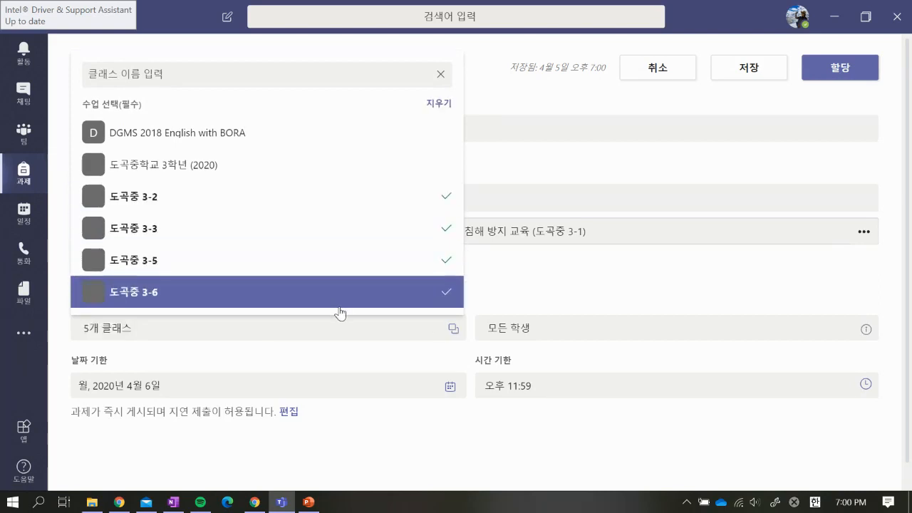
pyautogui.click(504, 288)
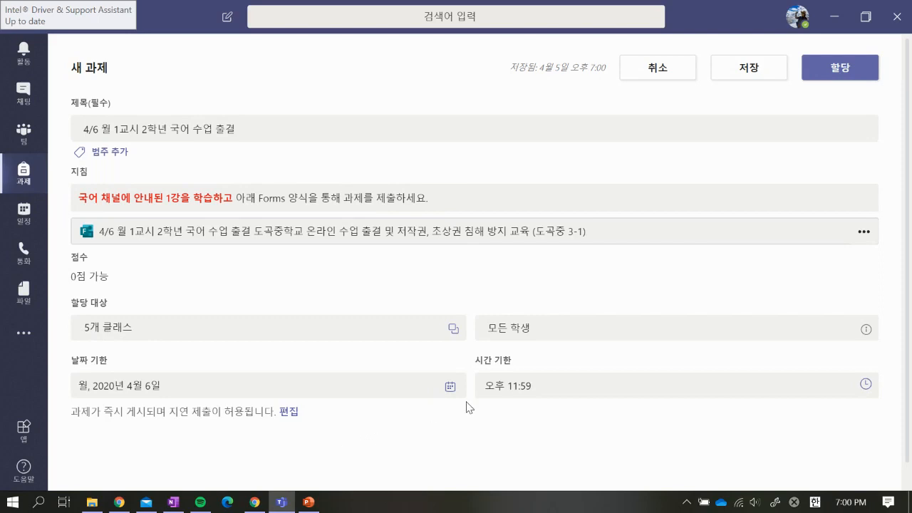
# - Edit the assignment timeline and enable scheduled posting for April 6, 2020 at 오전 9:00
pyautogui.scroll(-1, 437, 420)
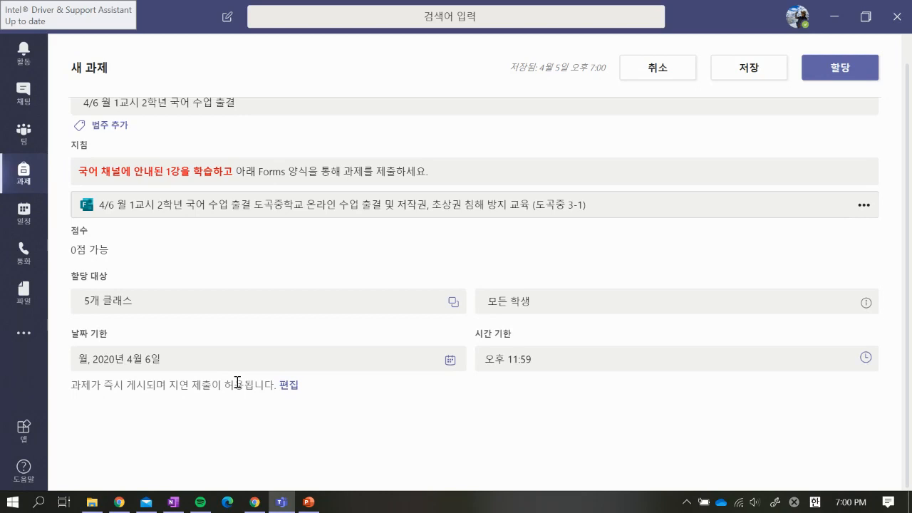
pyautogui.click(291, 385)
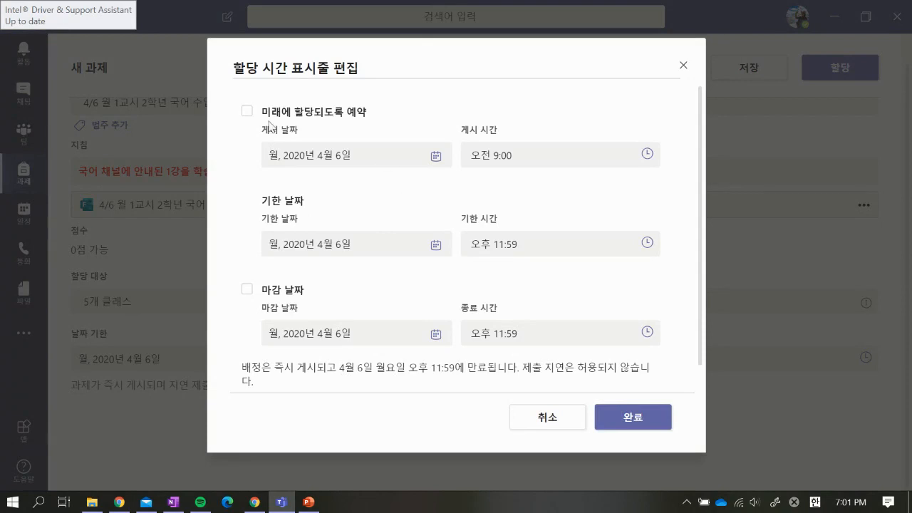
pyautogui.click(247, 112)
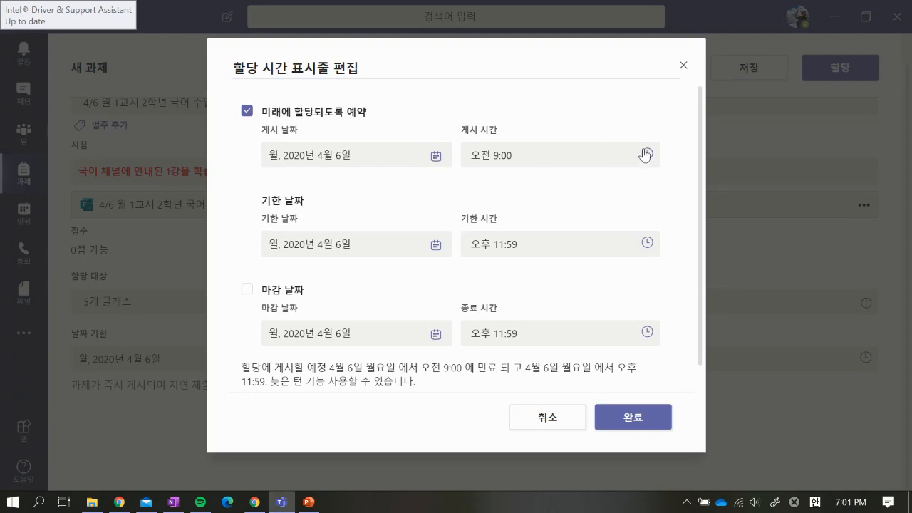
pyautogui.click(525, 159)
pyautogui.click(538, 157)
# - Set the assignment's due date to April 7, 2020 and its due time to 오전 8:00
pyautogui.click(426, 253)
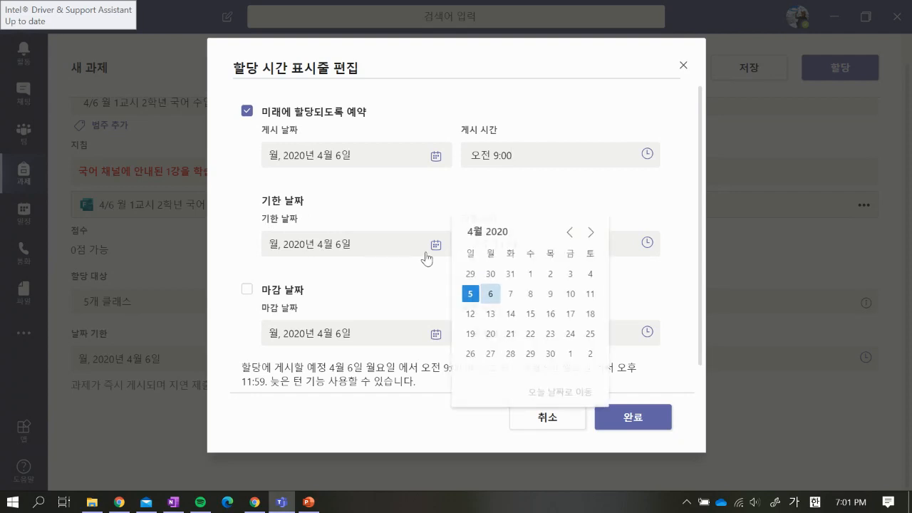
pyautogui.click(510, 293)
pyautogui.click(646, 242)
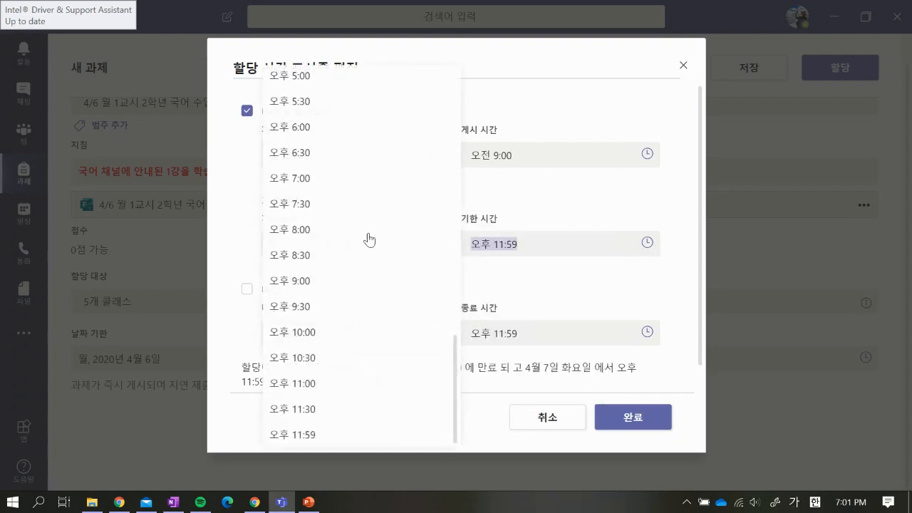
pyautogui.scroll(10, 302, 201)
pyautogui.scroll(-4, 307, 205)
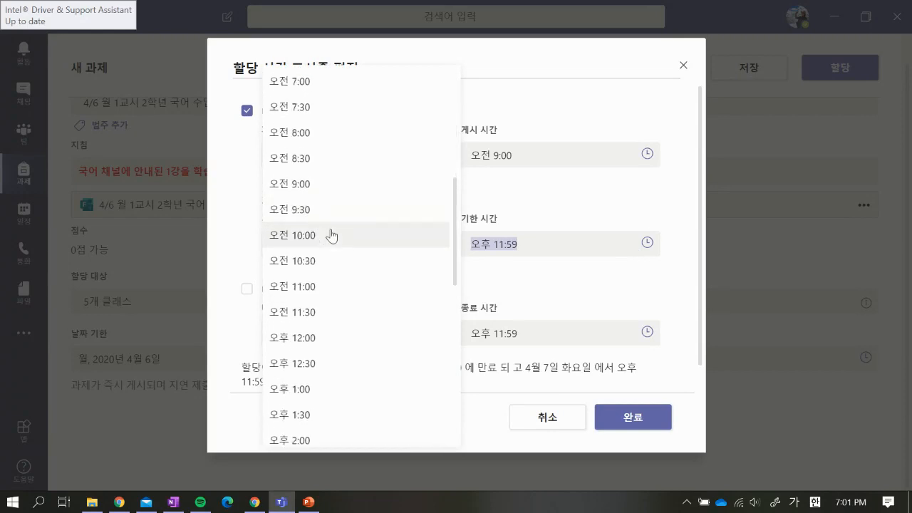
pyautogui.click(327, 132)
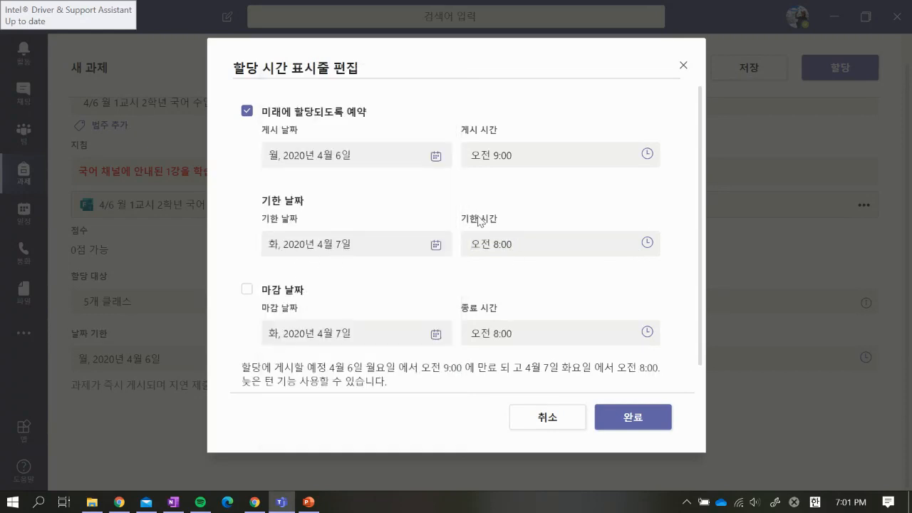
# - Enable the close date (마감 날짜) for April 7, 2020 at 오전 8:00 and apply the timeline
pyautogui.click(247, 290)
pyautogui.click(248, 291)
pyautogui.click(247, 290)
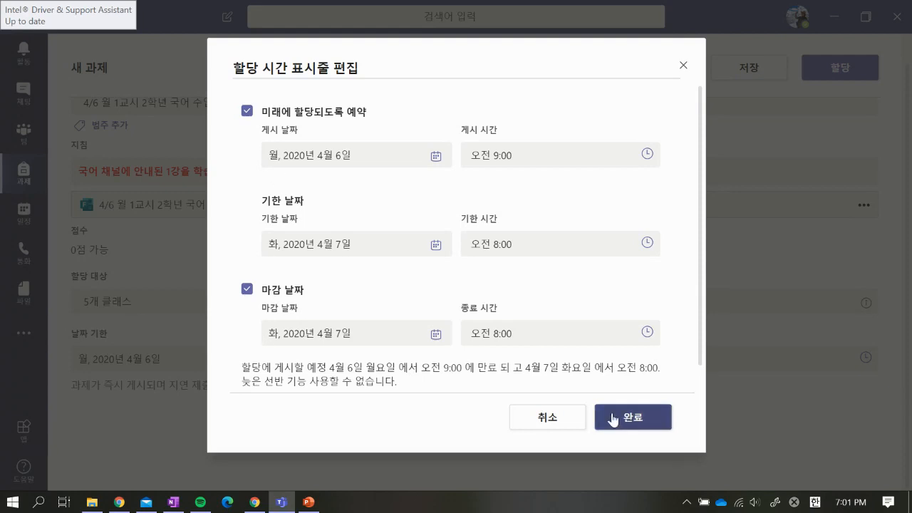
pyautogui.click(666, 421)
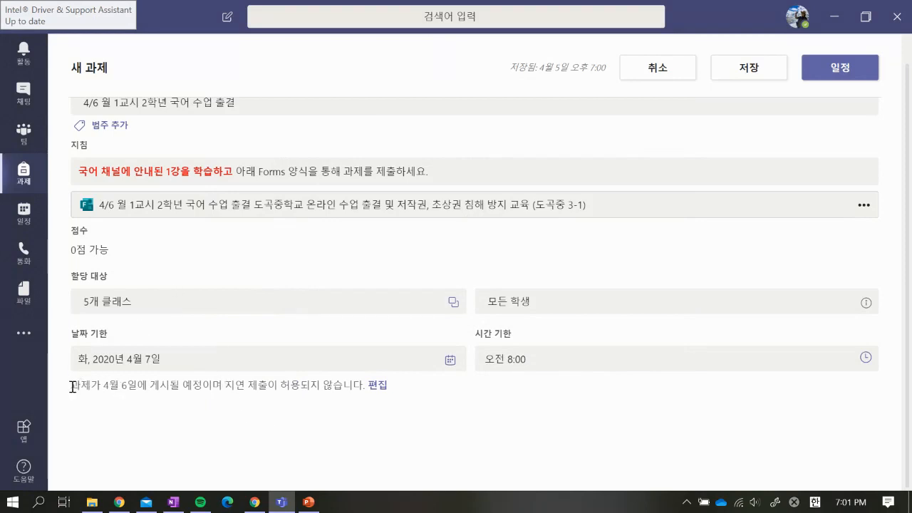
# - Save the assignment as a draft and reopen "4/6 월 1교시 2학년 국어 수업 출결" from the 도곡중 3-1 drafts
pyautogui.moveTo(72, 385); pyautogui.dragTo(364, 399)
pyautogui.click(360, 400)
pyautogui.click(739, 74)
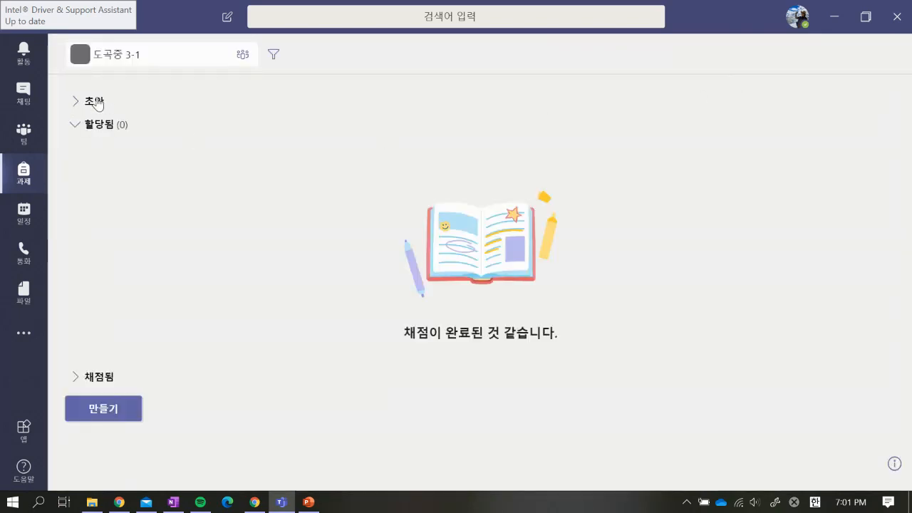
pyautogui.click(92, 112)
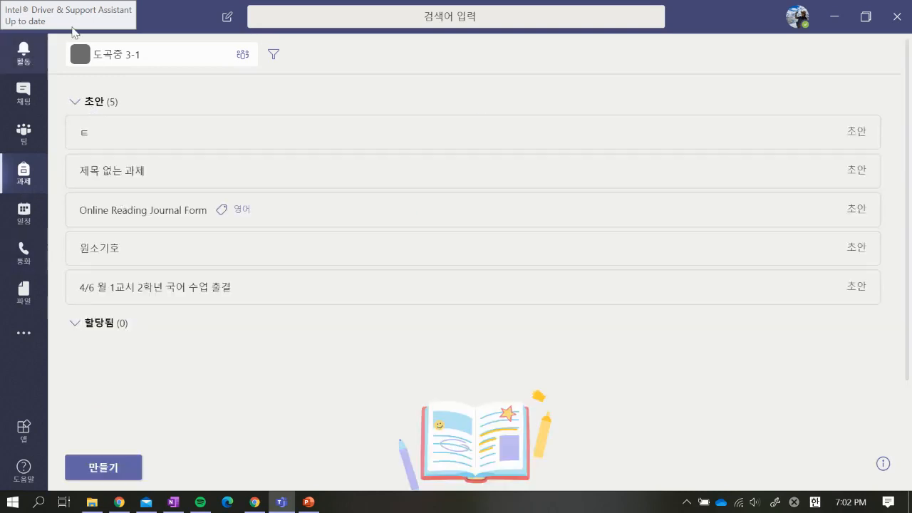
pyautogui.click(164, 300)
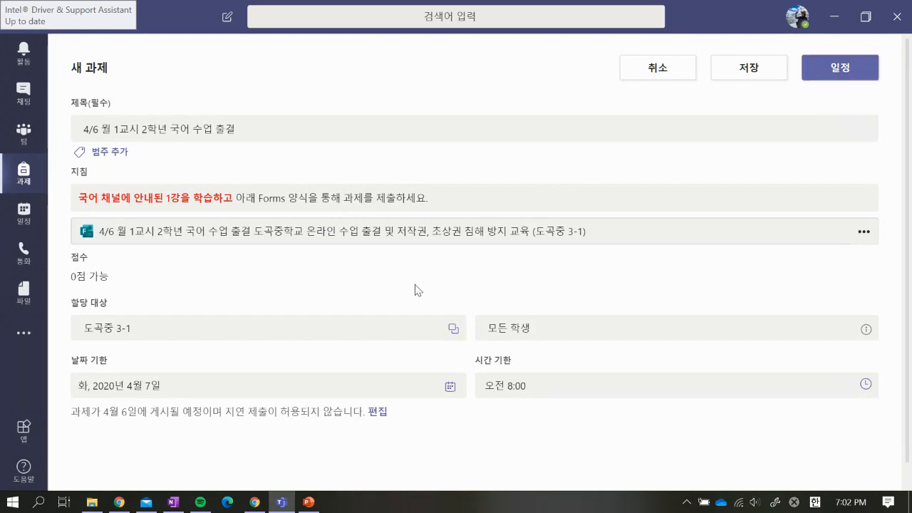
# - Remove 도곡중 3-3, 3-5 and 3-6 from the assigned classes, keep 3-2, and schedule the assignment
pyautogui.click(452, 330)
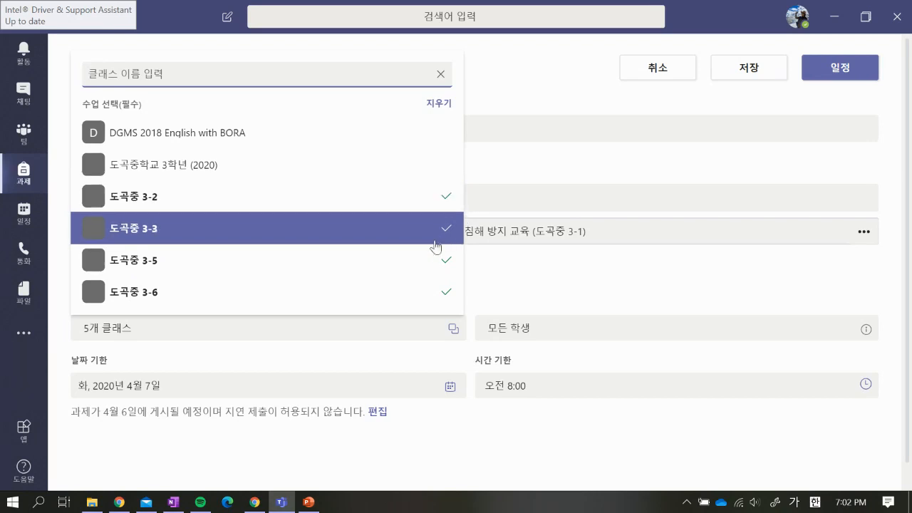
pyautogui.click(447, 294)
pyautogui.click(446, 261)
pyautogui.click(450, 235)
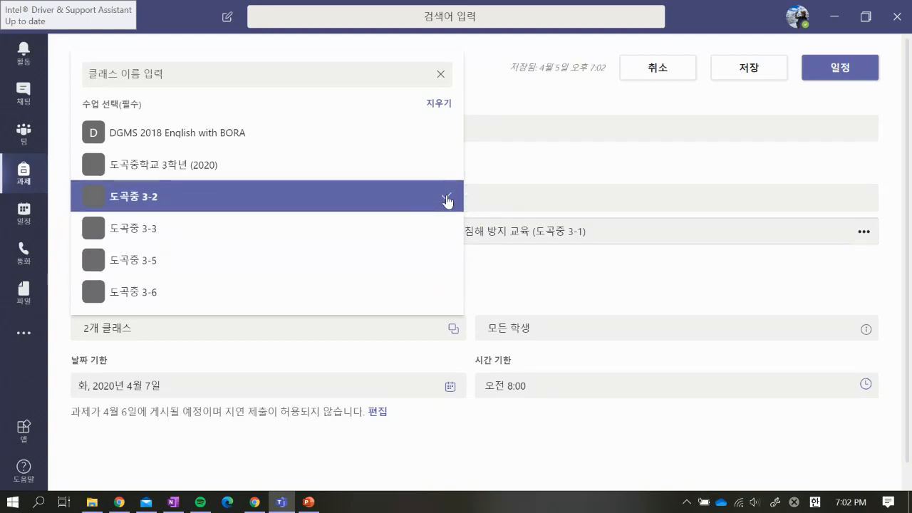
pyautogui.click(526, 277)
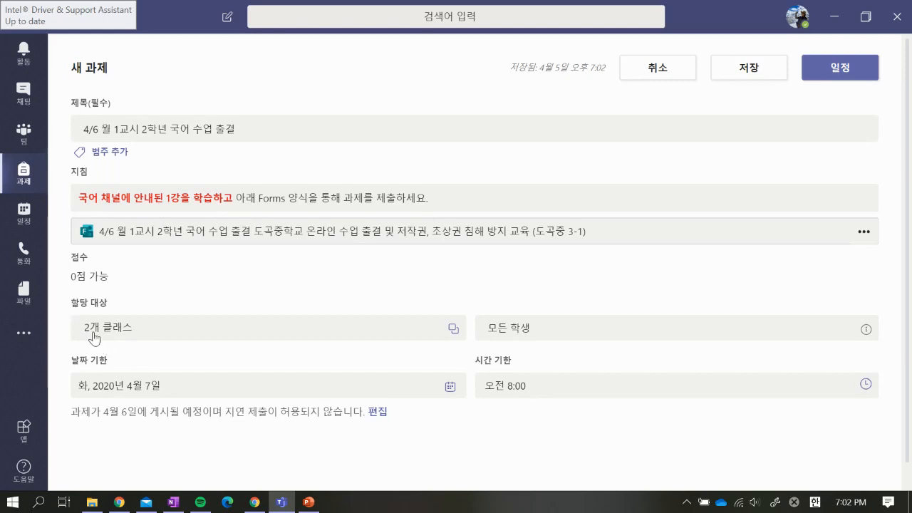
pyautogui.click(841, 74)
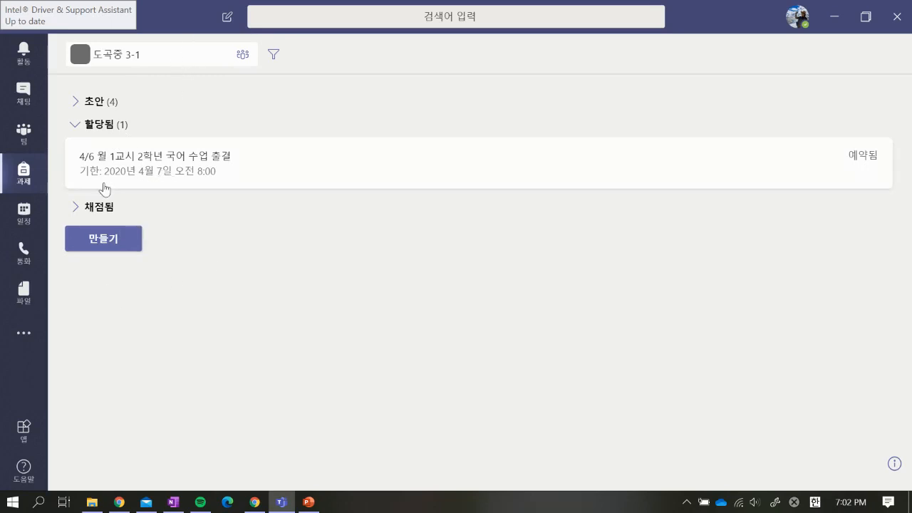
# - Switch the assignments list to class 도곡중 3-2 and open its scheduled "4/6 월 1교시 2학년 국어 수업 출결" assignment
pyautogui.click(179, 57)
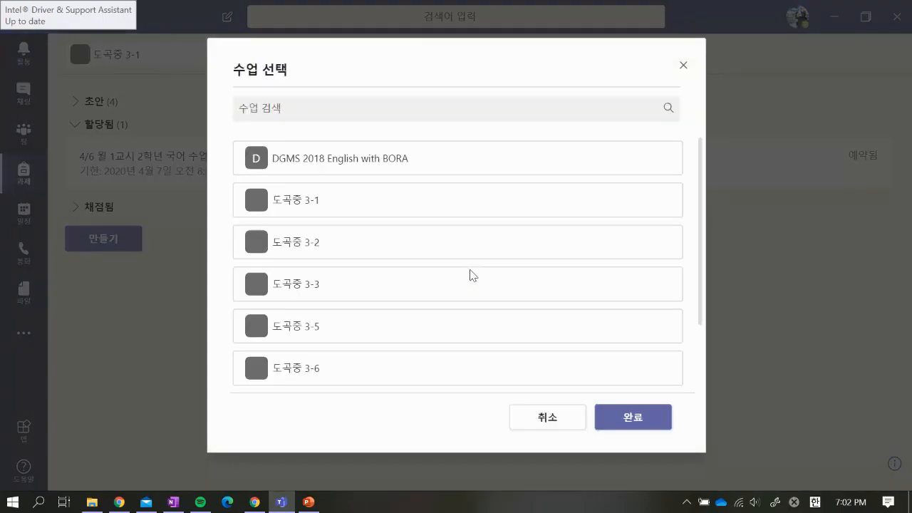
pyautogui.click(360, 248)
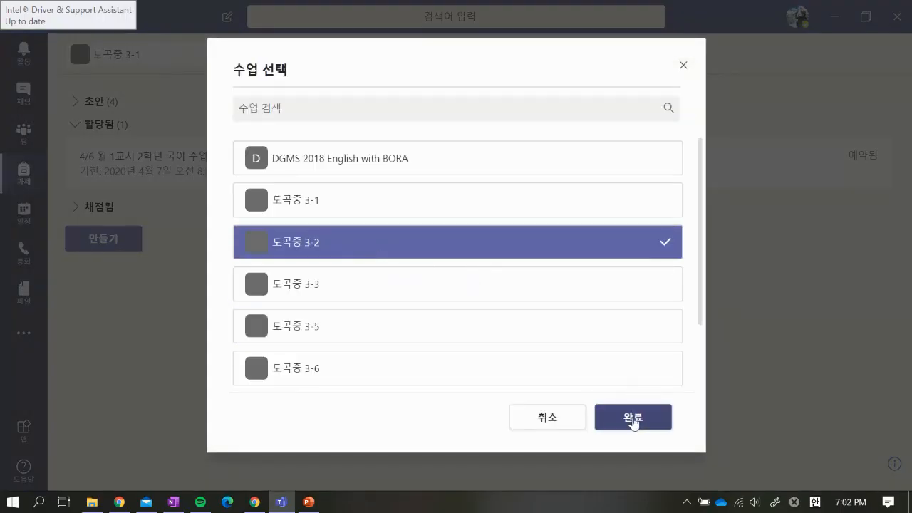
pyautogui.click(623, 418)
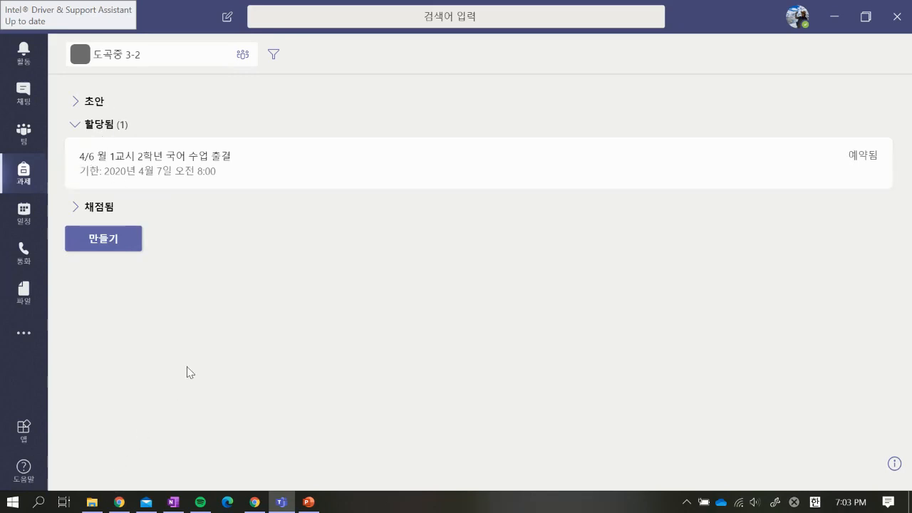
pyautogui.click(212, 158)
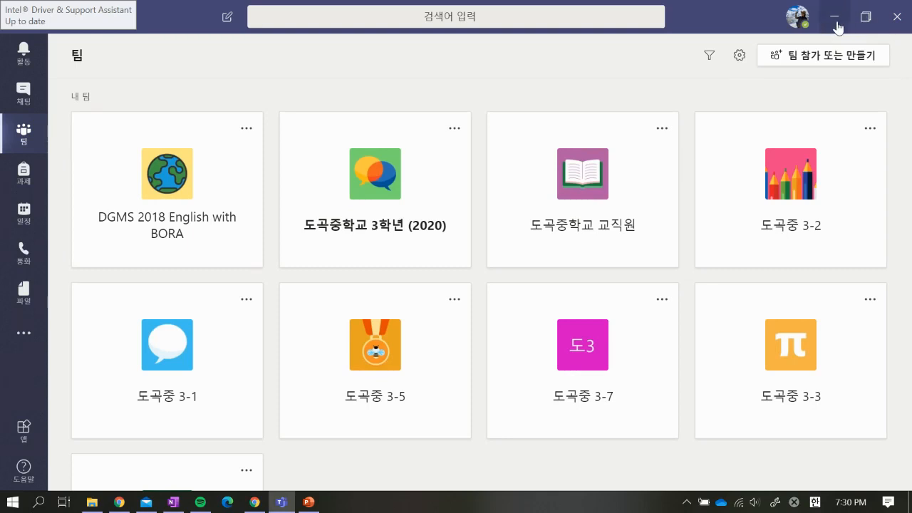
# - Switch to Microsoft Forms in Chrome, look over the "4/6 월 1교시 2학년 국어 수업 출결" form, and return to the forms list
pyautogui.click(255, 503)
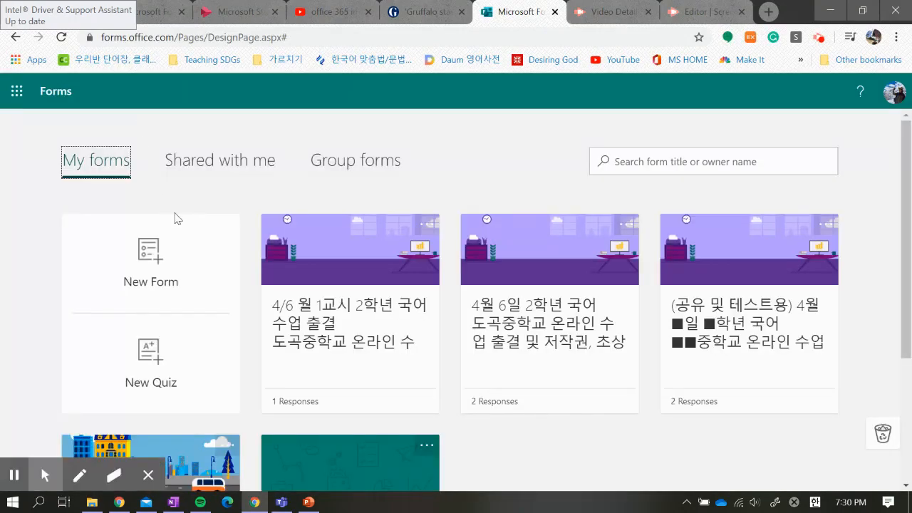
pyautogui.scroll(-1, 356, 374)
pyautogui.scroll(1, 342, 392)
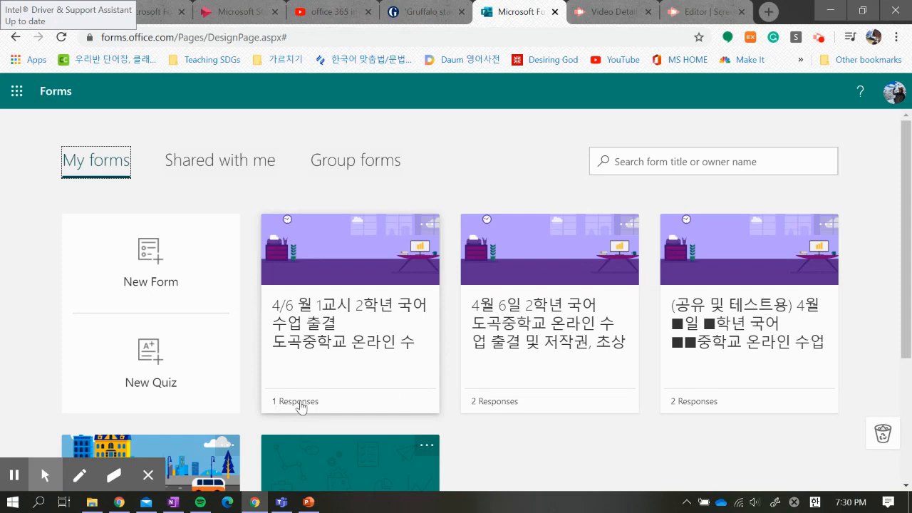
pyautogui.click(332, 274)
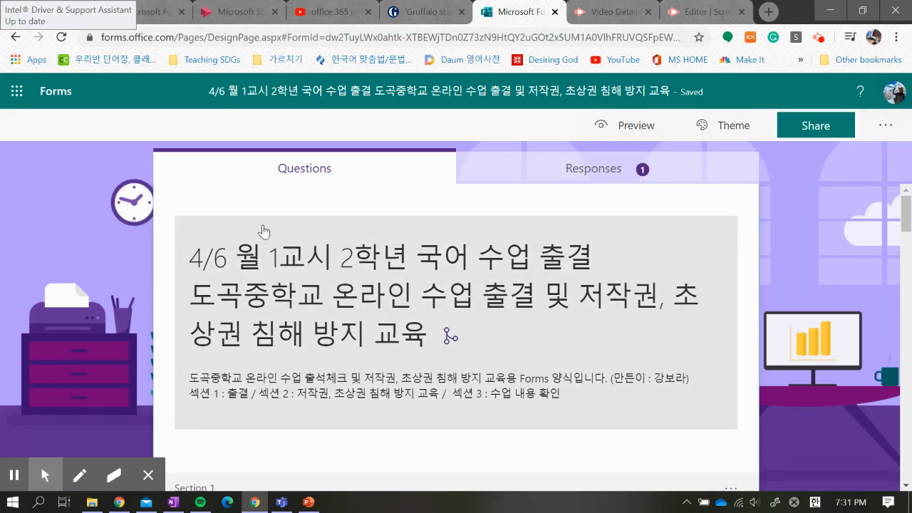
pyautogui.scroll(-2, 264, 240)
pyautogui.scroll(2, 264, 240)
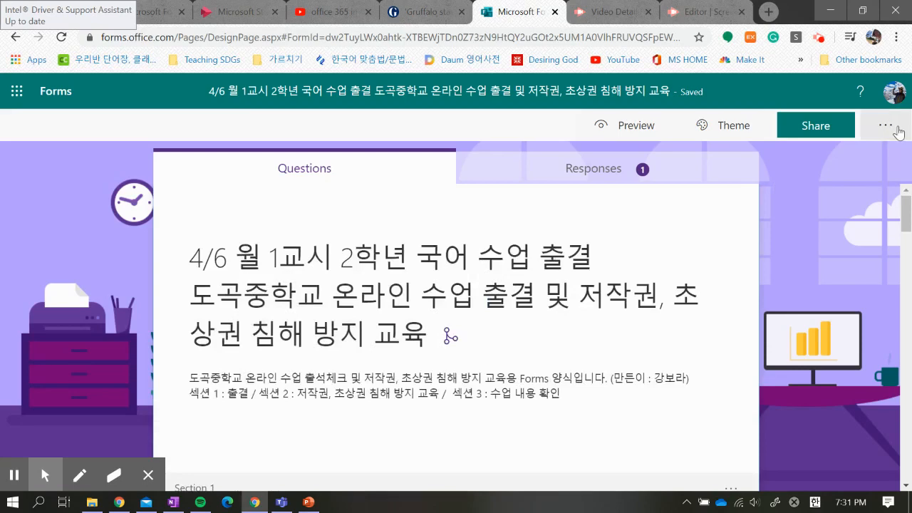
pyautogui.hotkey('alt', 'Left')
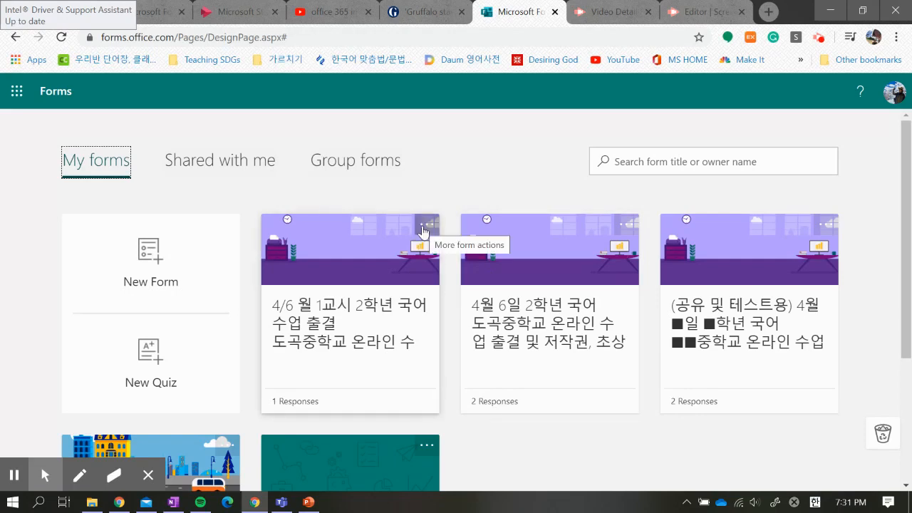
# - Make a copy of the "Online Reading Journal Form" and check the forms list for it
pyautogui.click(422, 225)
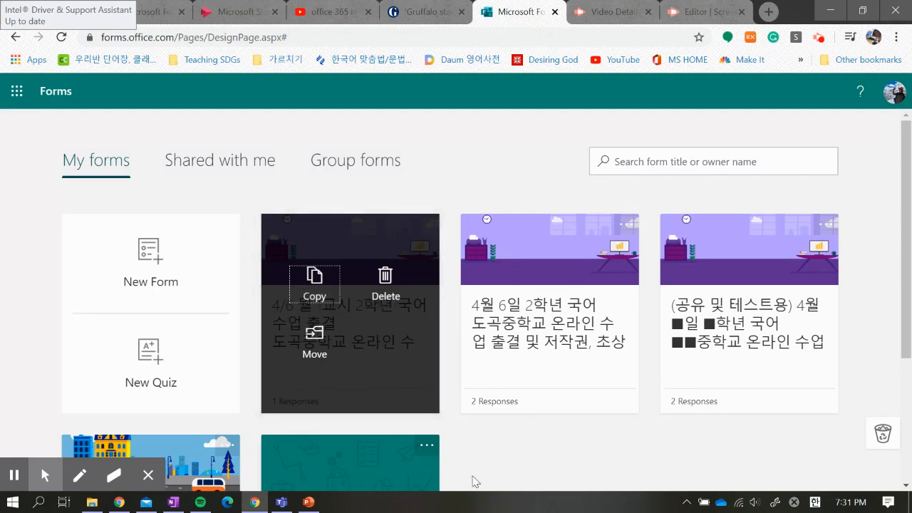
pyautogui.scroll(-2, 445, 372)
pyautogui.scroll(-2, 445, 372)
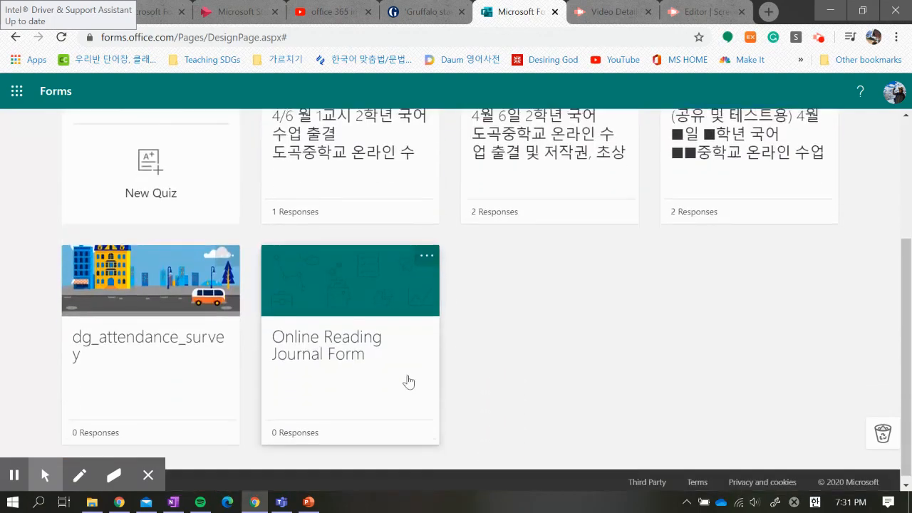
pyautogui.click(427, 255)
pyautogui.click(337, 319)
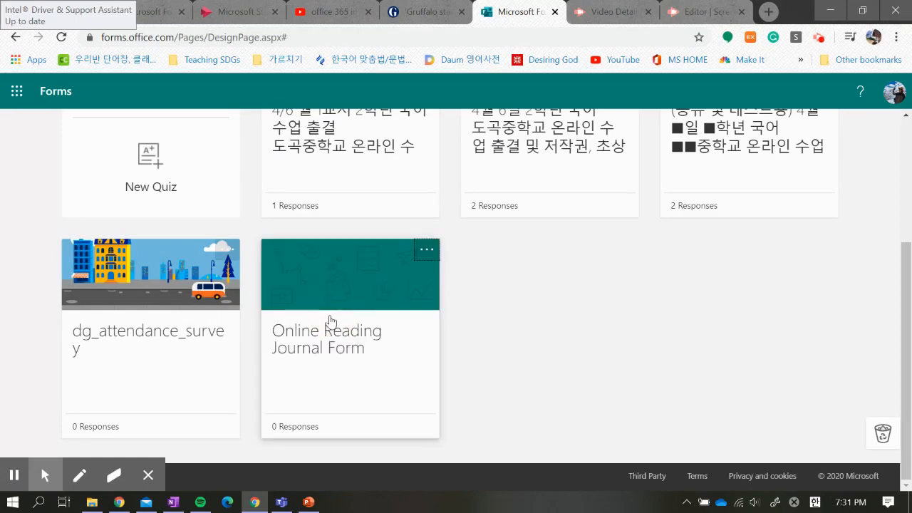
pyautogui.scroll(3, 320, 321)
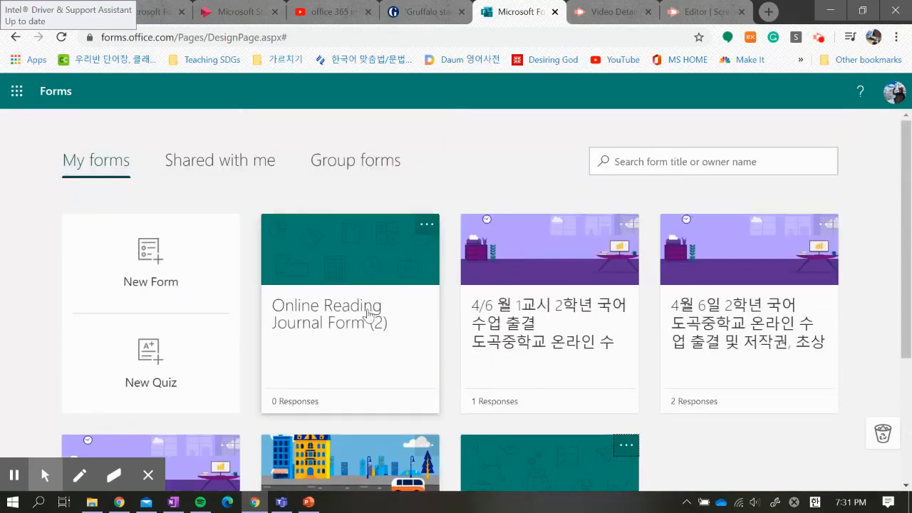
pyautogui.scroll(-2, 314, 321)
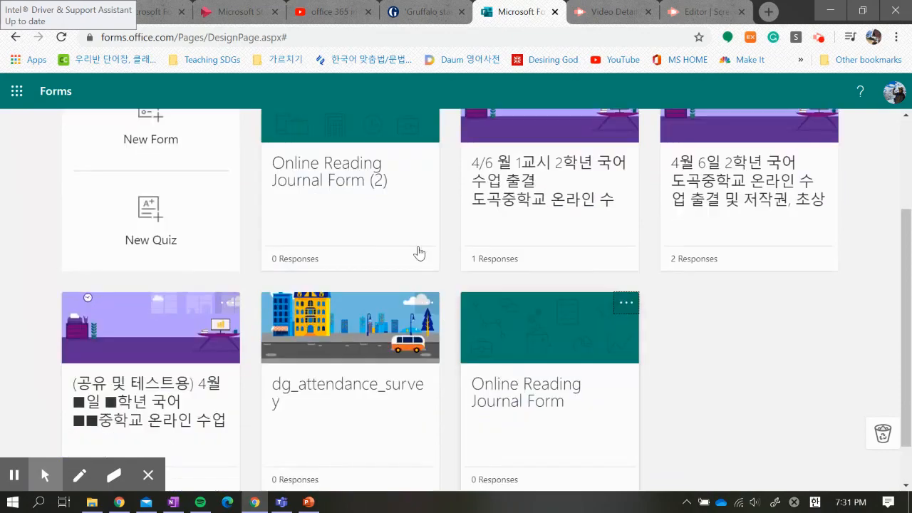
pyautogui.scroll(2, 399, 242)
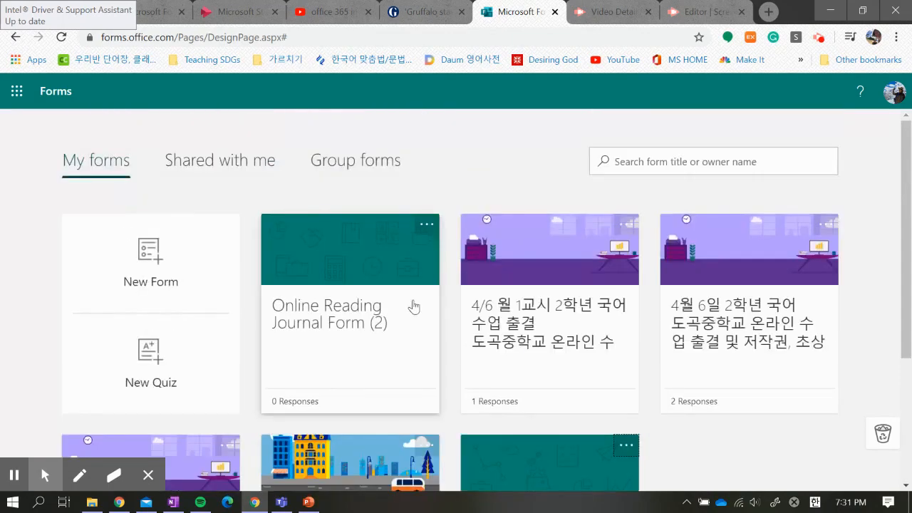
# - Delete the copied "Online Reading Journal Form (2)" from My forms
pyautogui.click(431, 228)
pyautogui.click(444, 180)
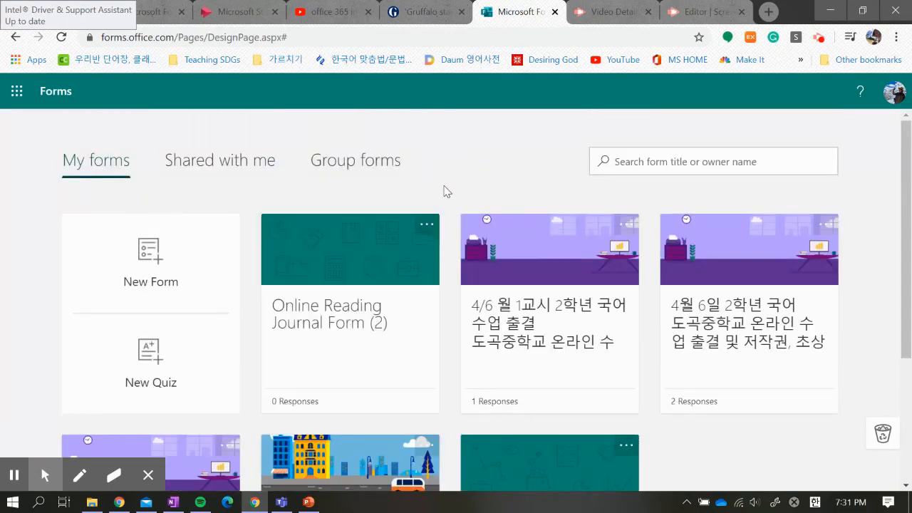
pyautogui.click(432, 228)
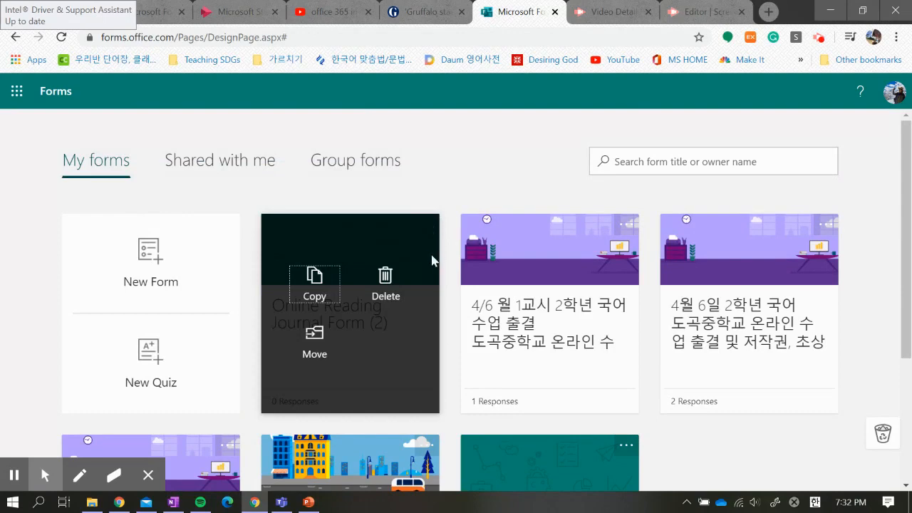
pyautogui.click(374, 294)
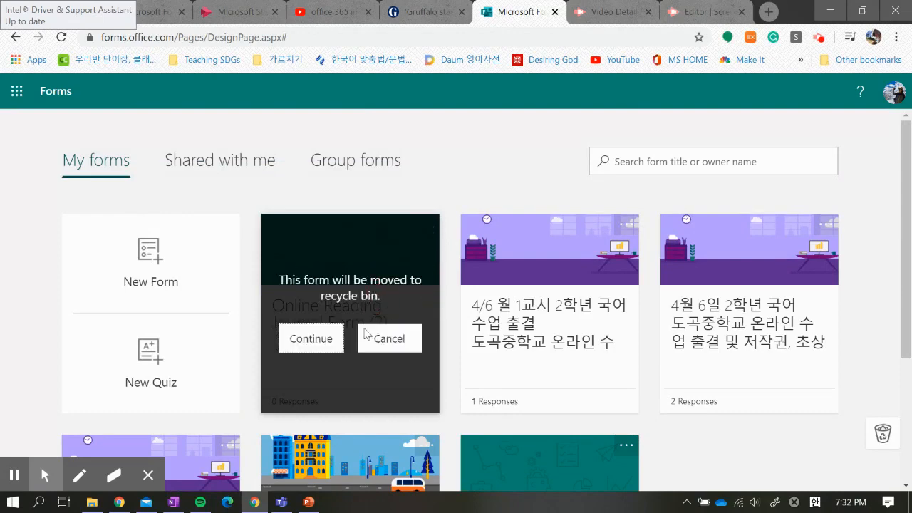
pyautogui.click(328, 343)
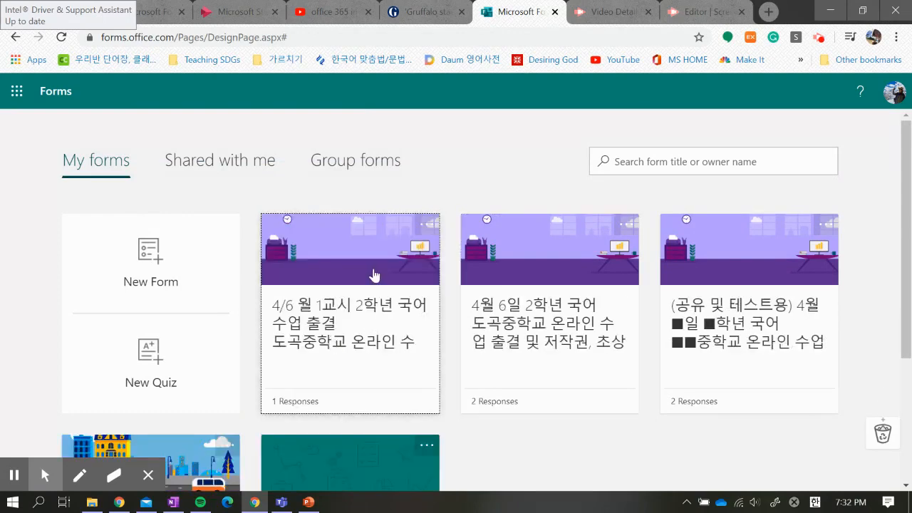
# - Make a copy of the "4/6 월 1교시 2학년 국어 수업 출결" form in My forms
pyautogui.click(361, 278)
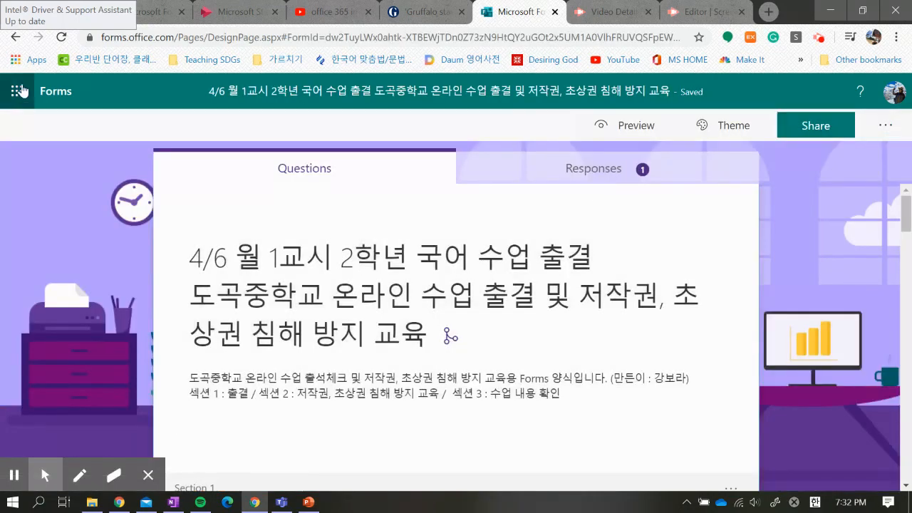
pyautogui.click(59, 95)
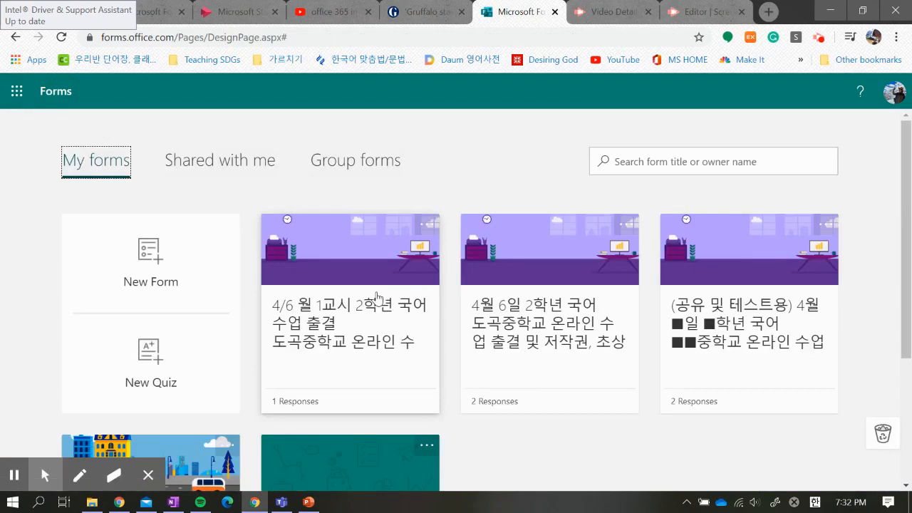
pyautogui.click(427, 226)
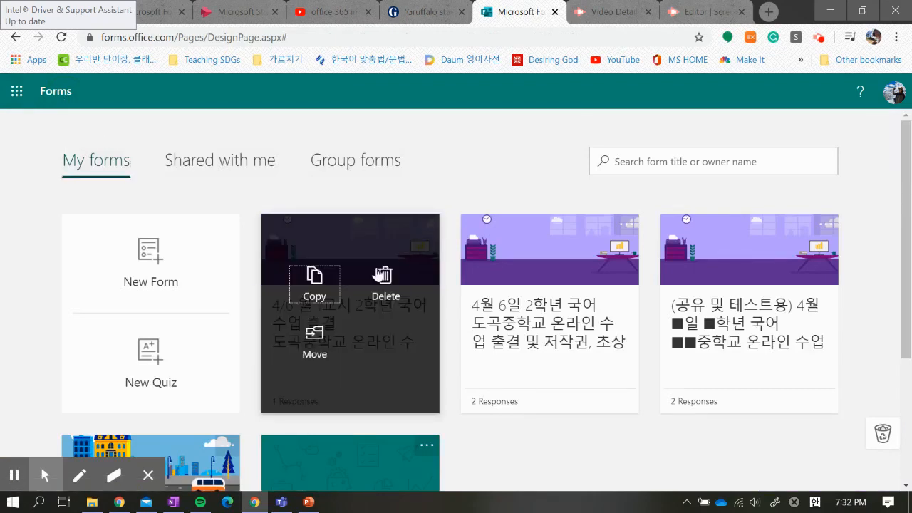
pyautogui.click(312, 280)
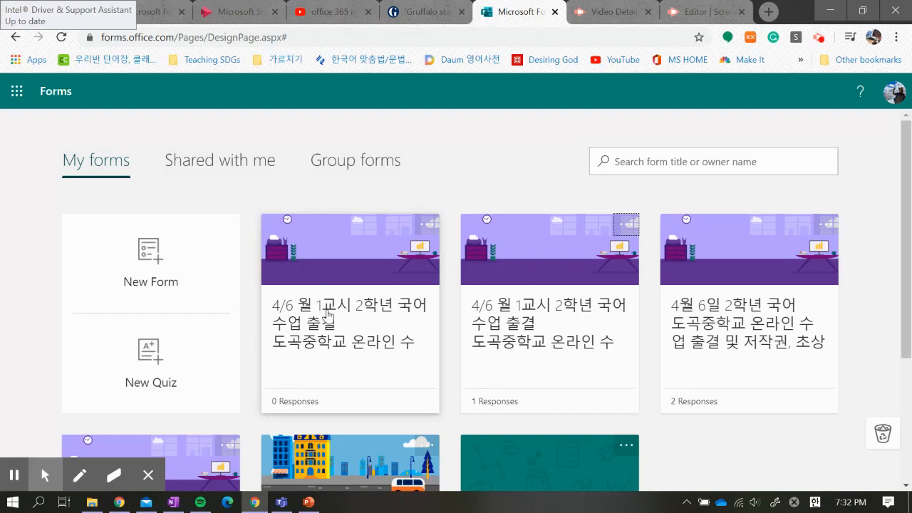
# - Open the new copy of the 4/6 attendance form and change the date in its title to 4/9
pyautogui.click(320, 265)
pyautogui.click(64, 96)
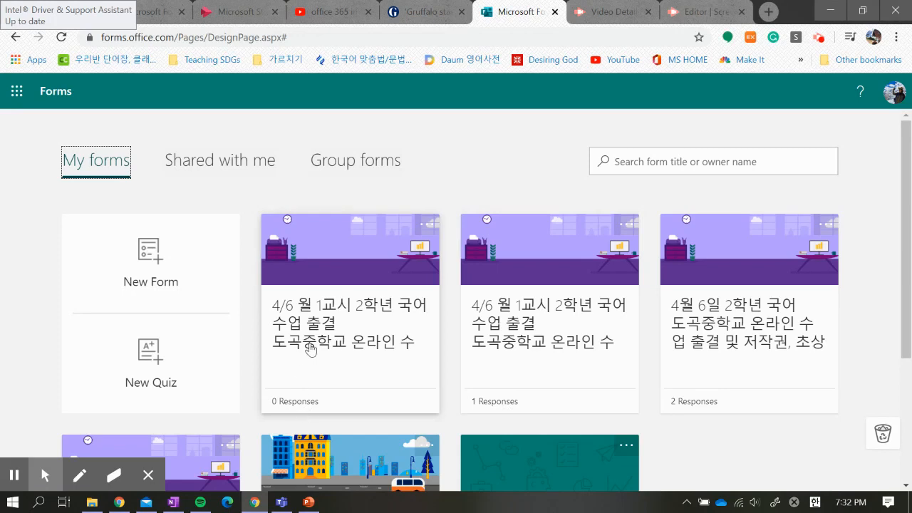
pyautogui.click(321, 303)
pyautogui.click(213, 258)
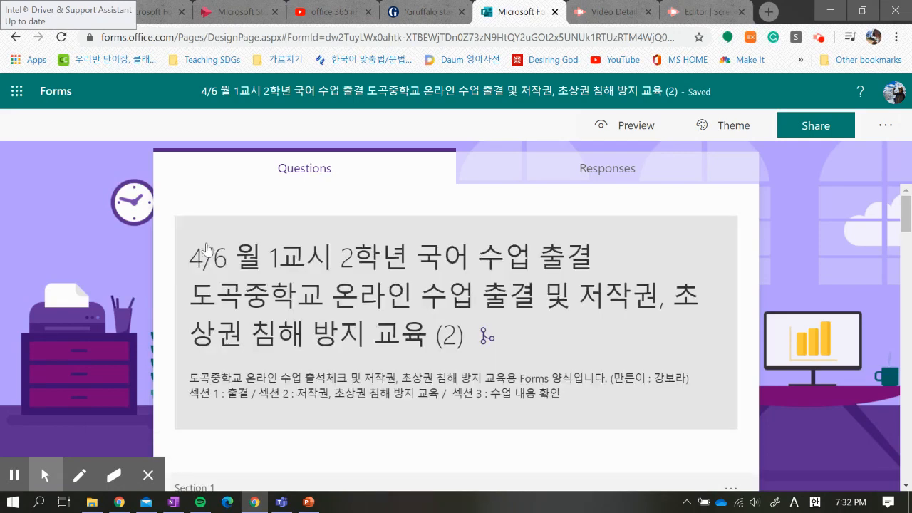
pyautogui.click(223, 193)
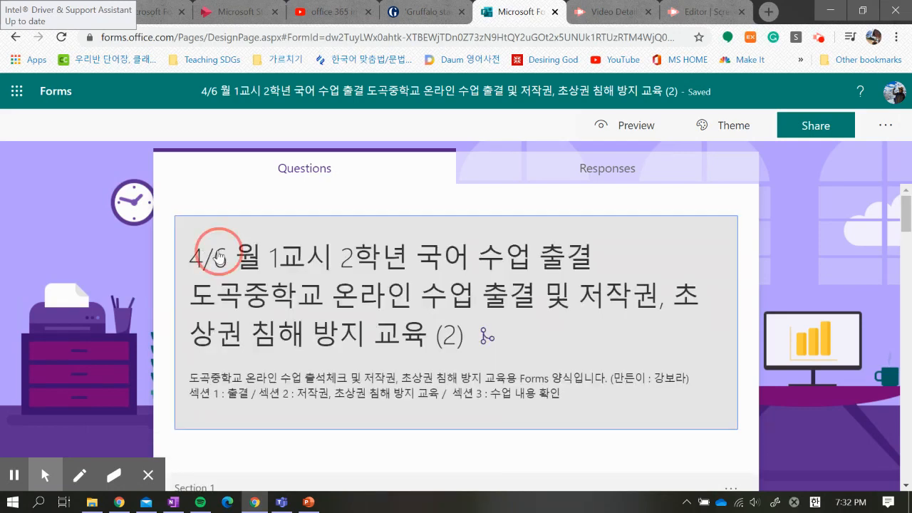
pyautogui.click(235, 243)
pyautogui.doubleClick(205, 246)
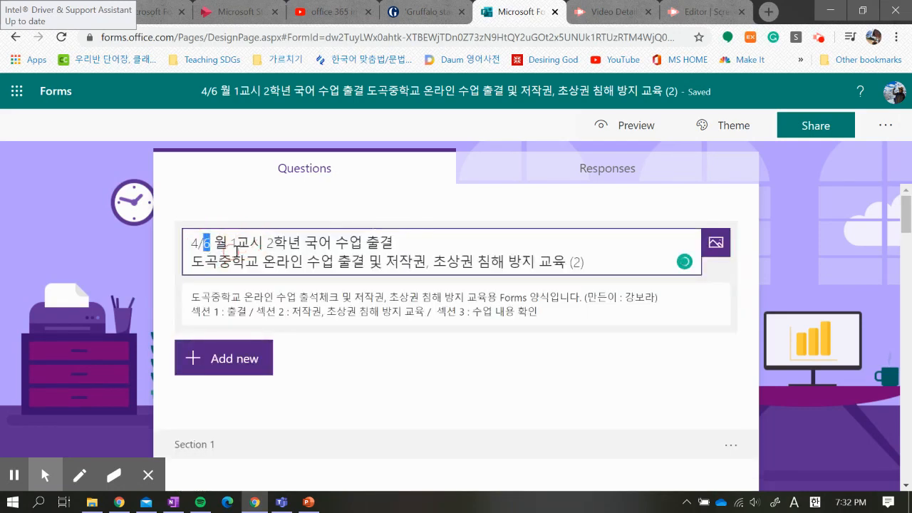
pyautogui.write('9')
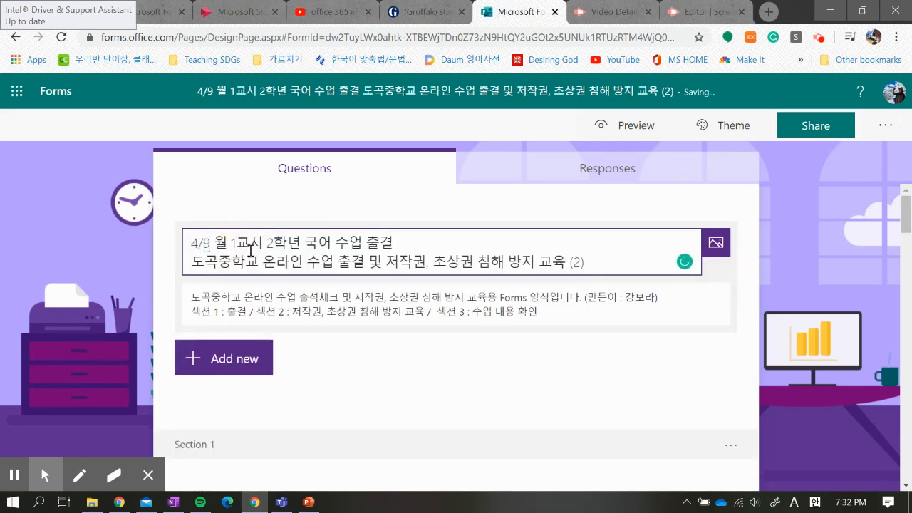
# - Change the weekday in the form title to 목 and the class period to 5교시
pyautogui.press('BackSpace')
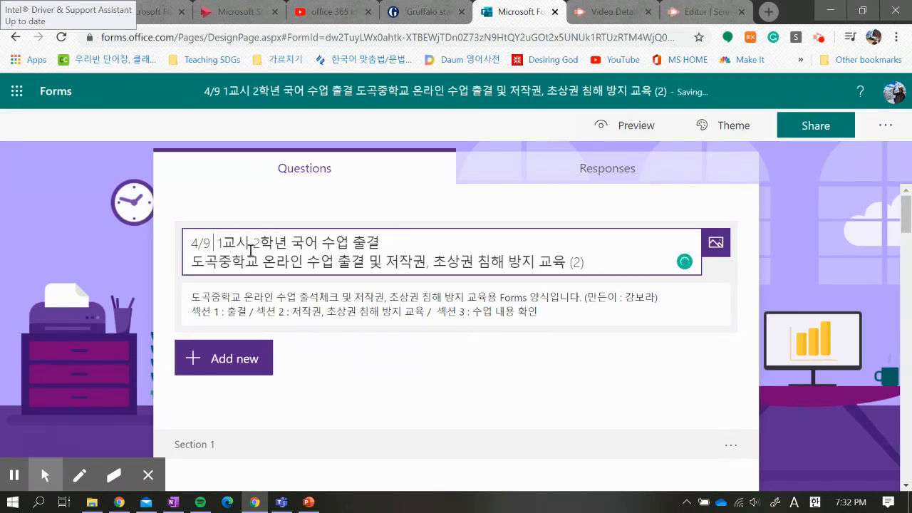
pyautogui.press('Hangul')
pyautogui.write('모')
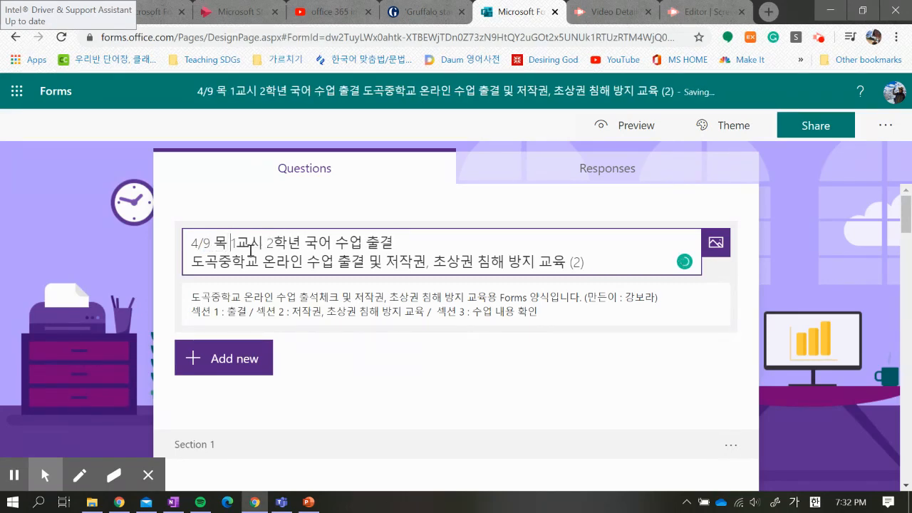
pyautogui.press('Delete')
pyautogui.write('5')
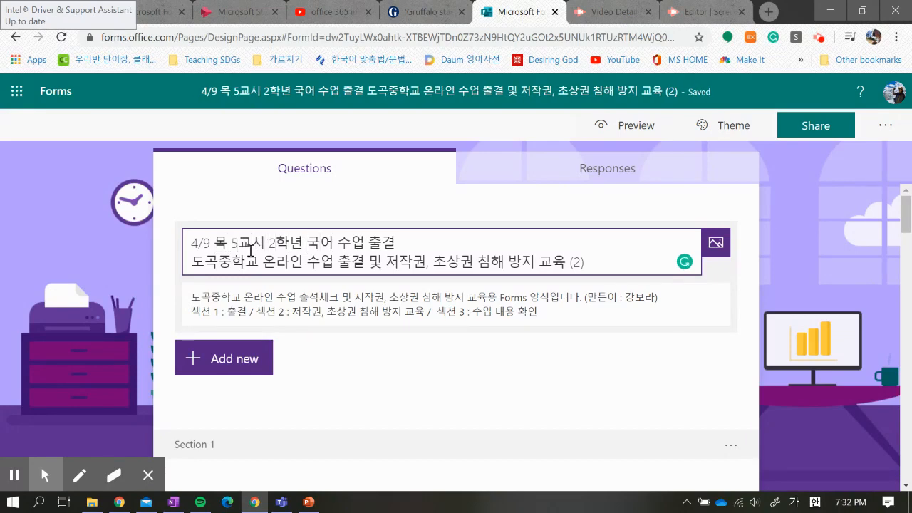
# - Change the subject in the form title to 영어 and remove the trailing "(2)" from the title
pyautogui.press('BackSpace')
pyautogui.press('BackSpace')
pyautogui.write('영ㅇ')
pyautogui.moveTo(587, 261); pyautogui.dragTo(571, 266)
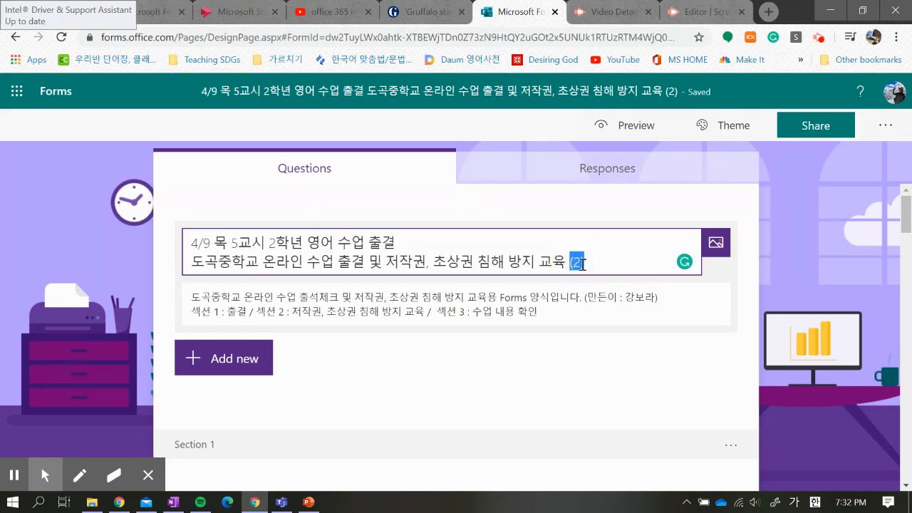
pyautogui.press('BackSpace')
pyautogui.press('BackSpace')
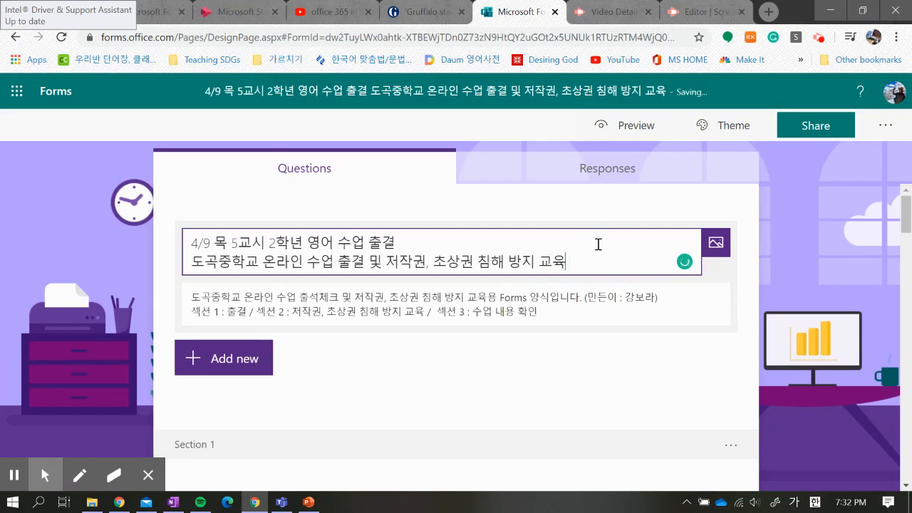
# - Review the copied form's sections, open its settings and set the response start date to 4/9/2020
pyautogui.scroll(-10, 508, 358)
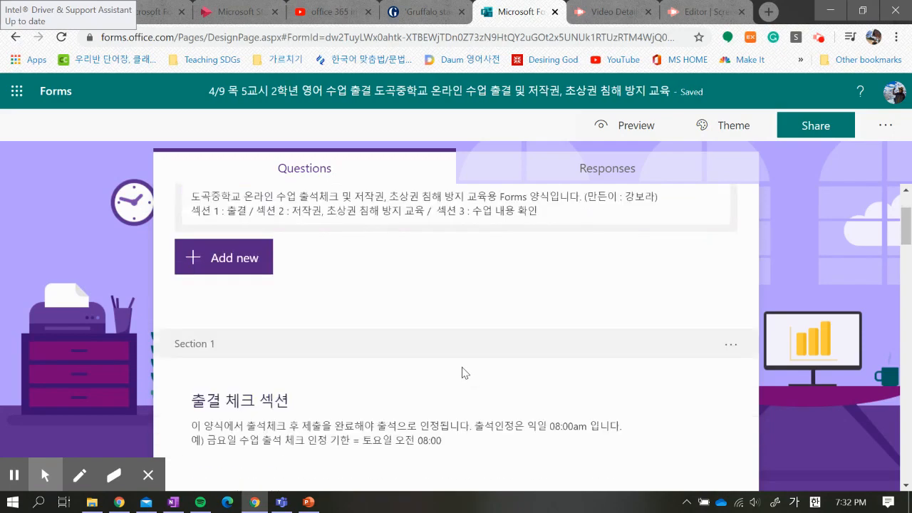
pyautogui.scroll(-15, 440, 399)
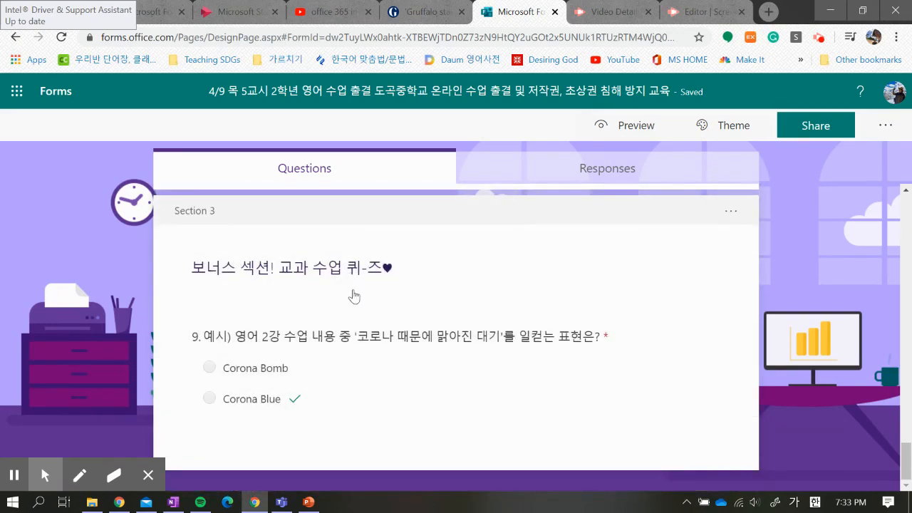
pyautogui.scroll(8, 350, 299)
pyautogui.scroll(15, 356, 357)
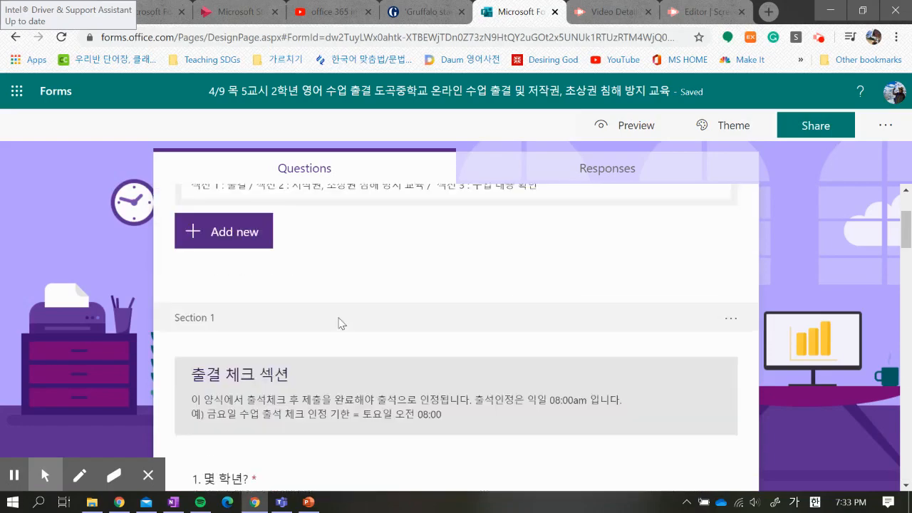
pyautogui.click(886, 125)
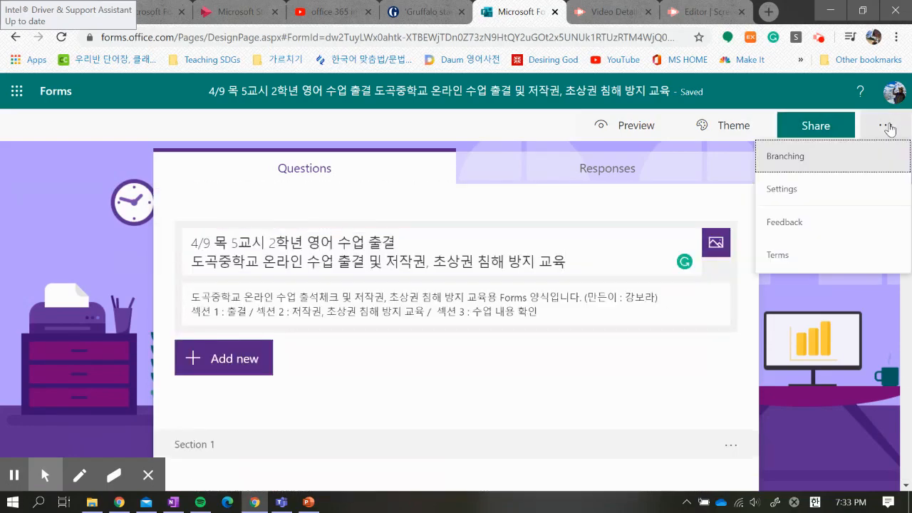
pyautogui.click(824, 186)
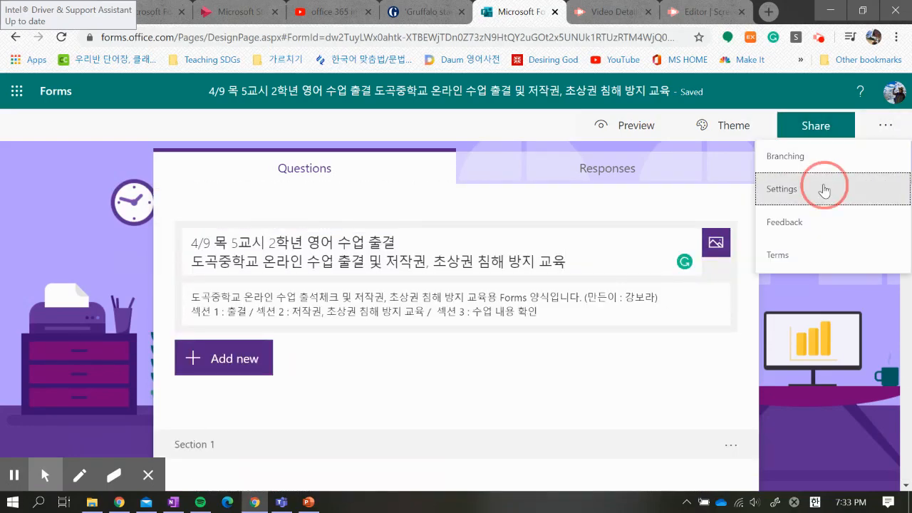
pyautogui.scroll(-3, 741, 327)
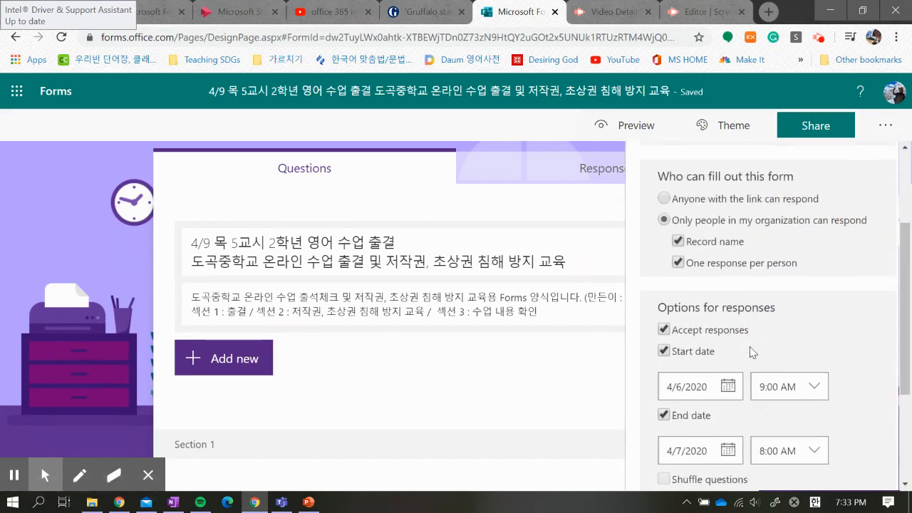
pyautogui.click(734, 320)
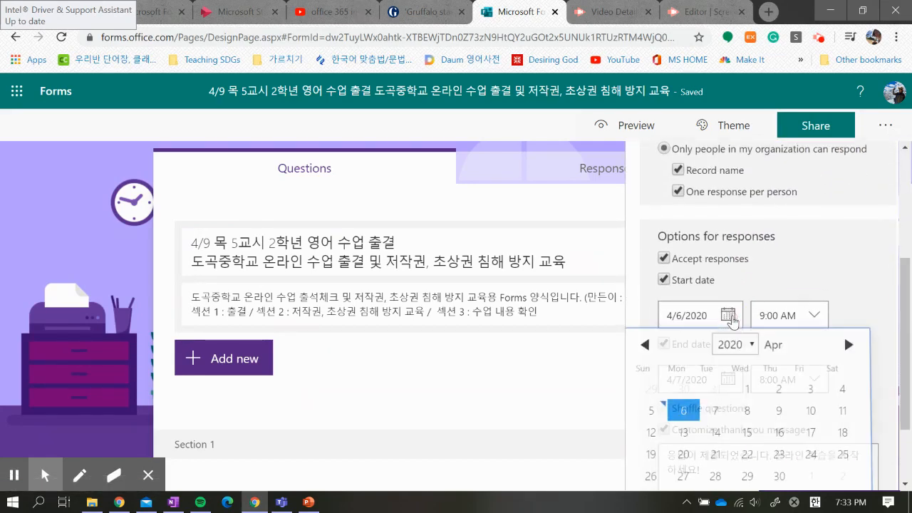
pyautogui.click(777, 344)
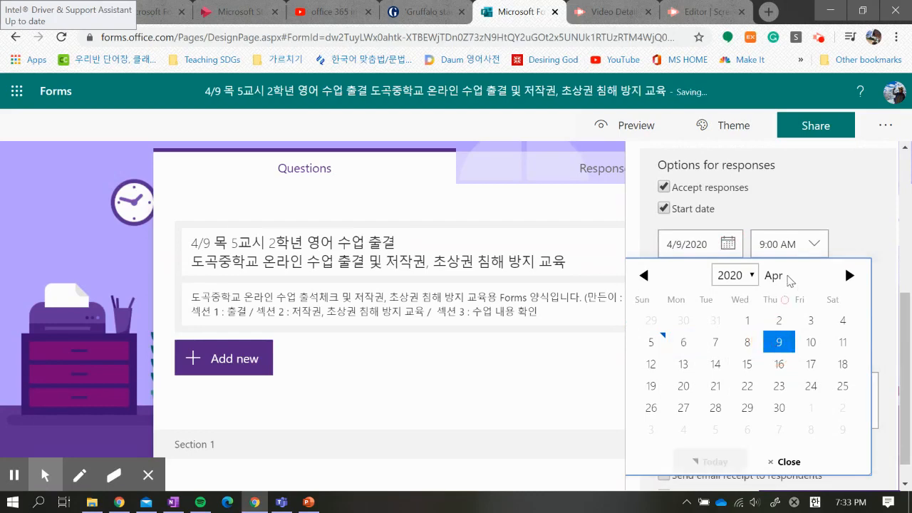
pyautogui.click(758, 242)
pyautogui.click(842, 229)
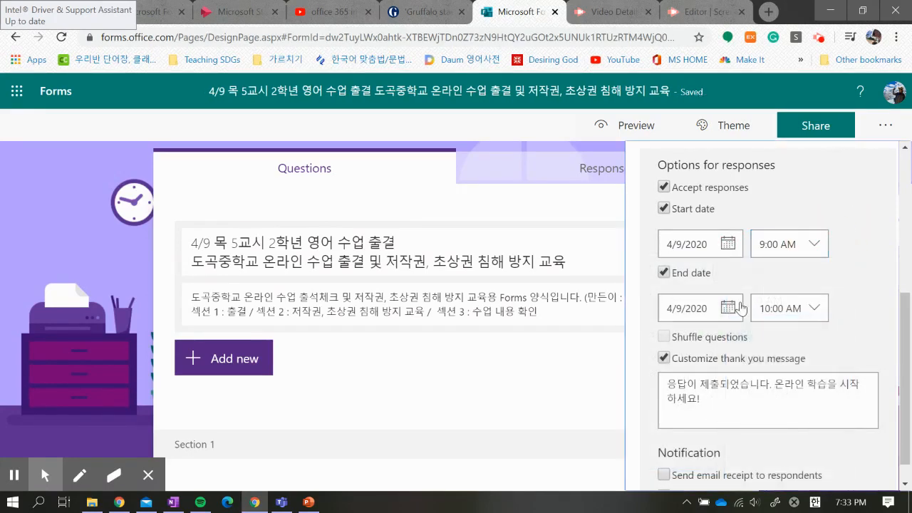
# - Set the form's response end date to 4/10/2020 and the end time to 8:00 AM
pyautogui.click(728, 308)
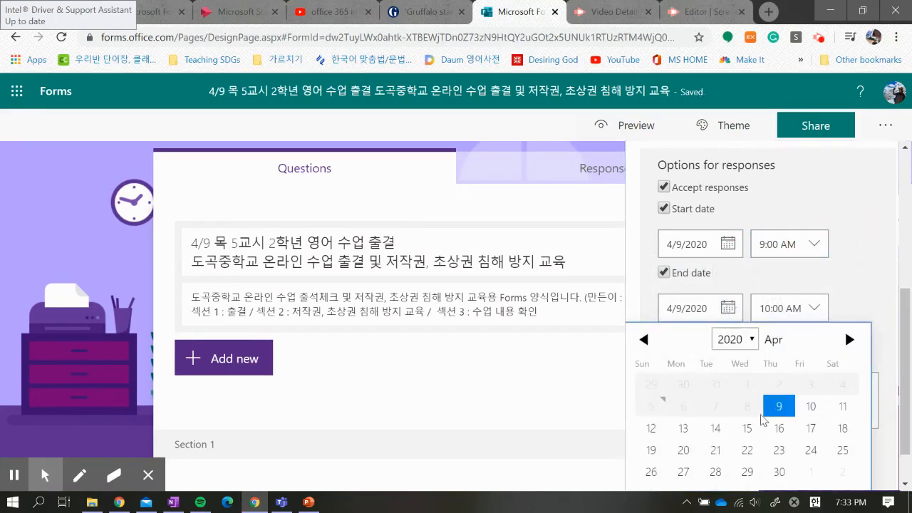
pyautogui.click(809, 404)
pyautogui.click(815, 309)
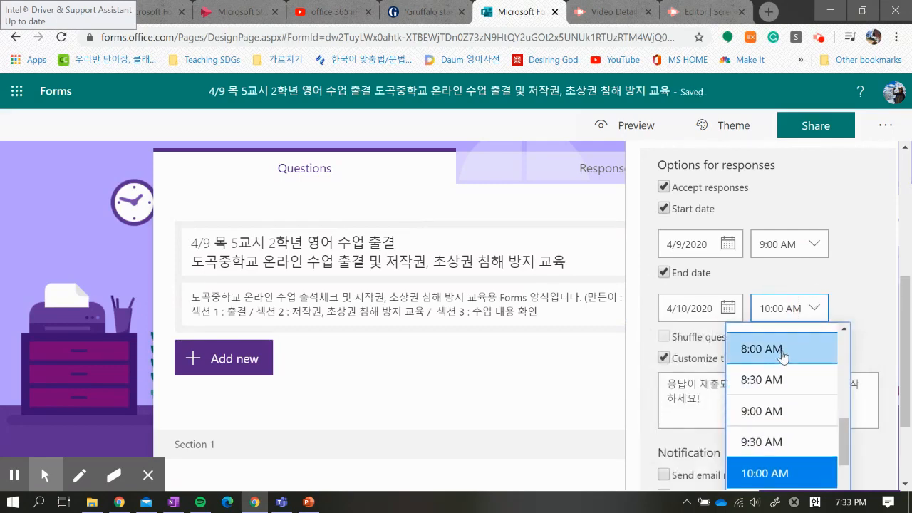
pyautogui.click(784, 349)
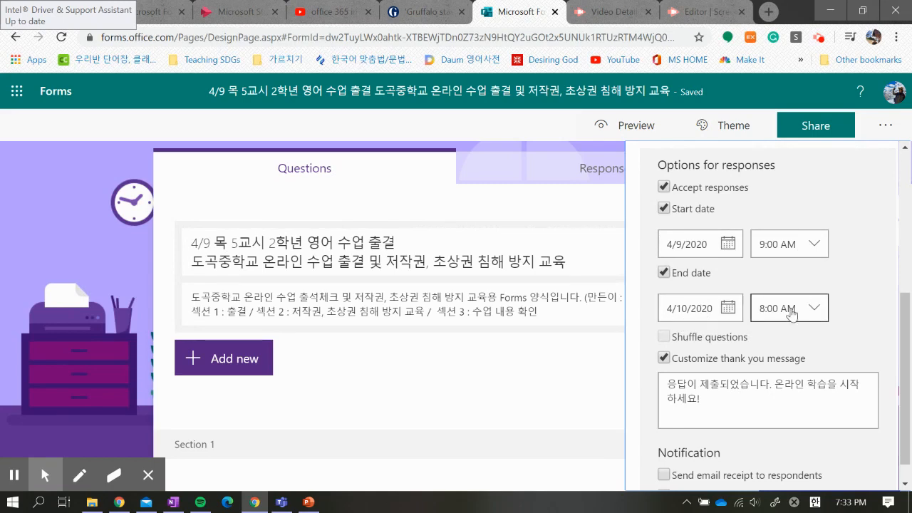
pyautogui.scroll(-1, 694, 414)
pyautogui.scroll(2, 734, 399)
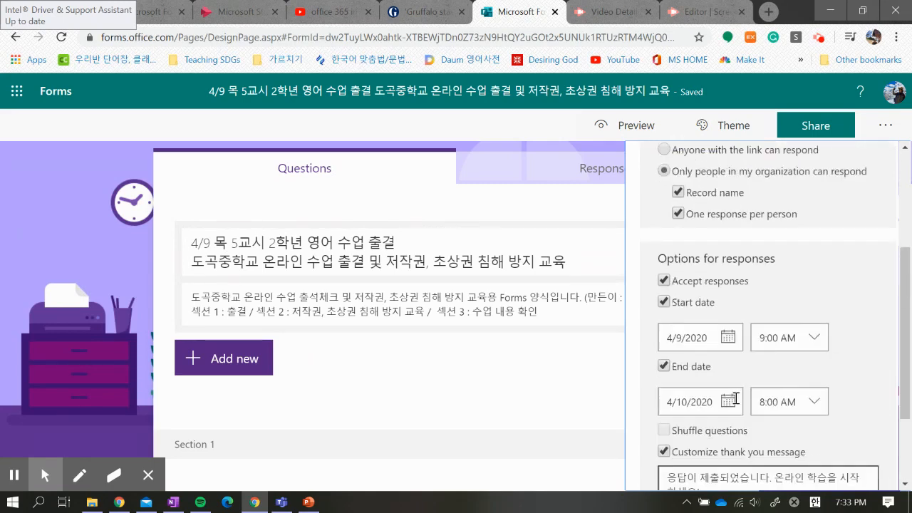
pyautogui.scroll(3, 736, 399)
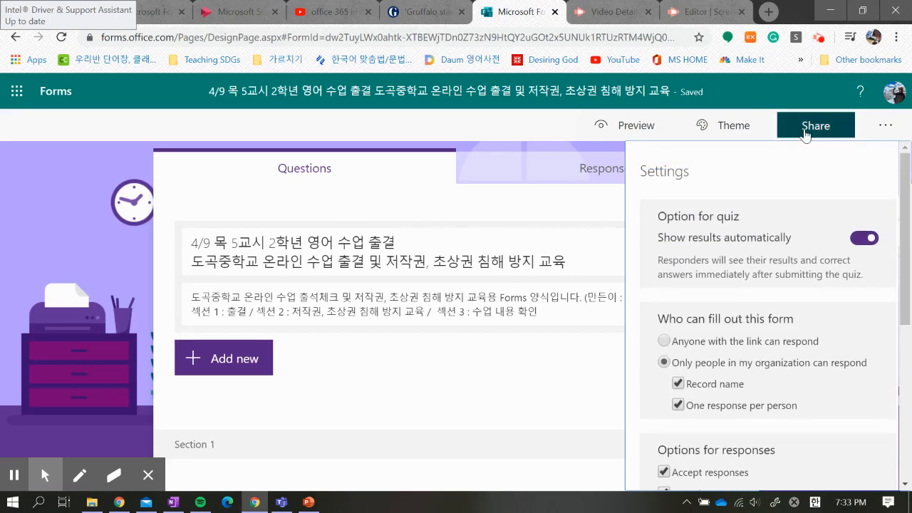
# - View the form's sharing options, close them and return to the My forms list
pyautogui.click(825, 132)
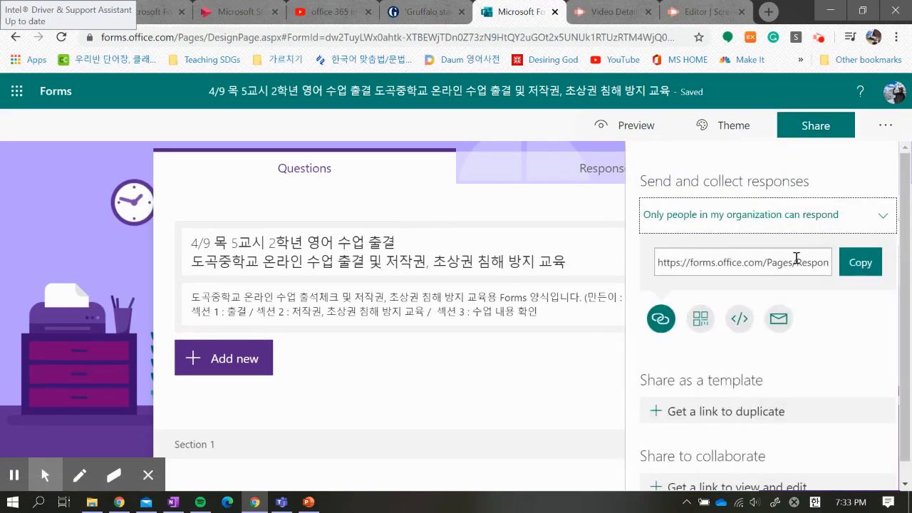
pyautogui.scroll(-1, 736, 429)
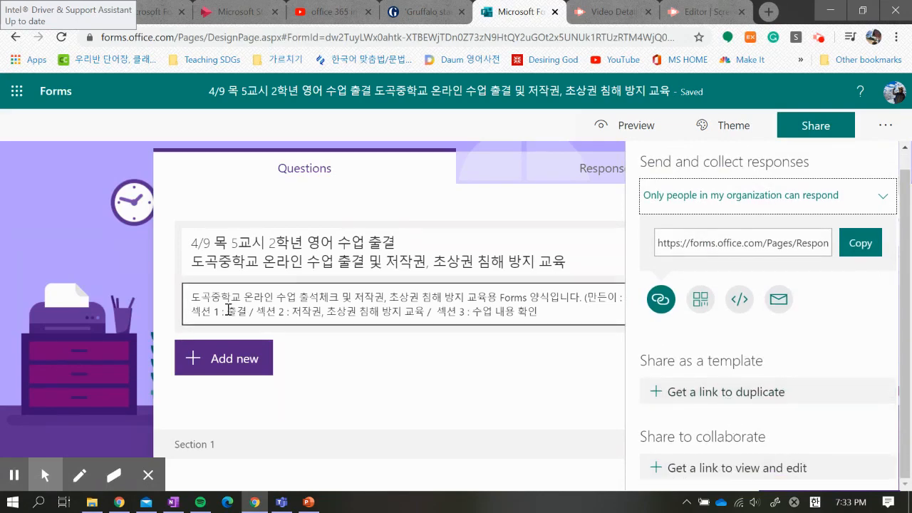
pyautogui.click(109, 314)
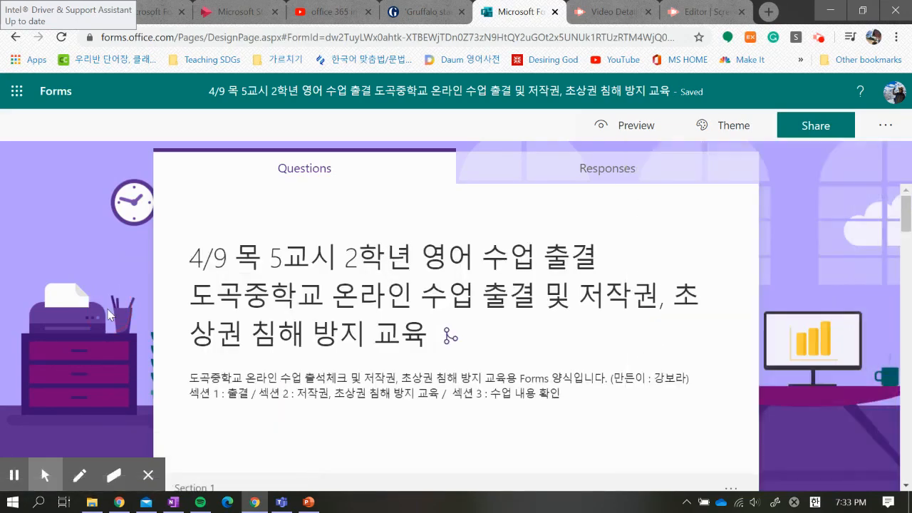
pyautogui.click(49, 93)
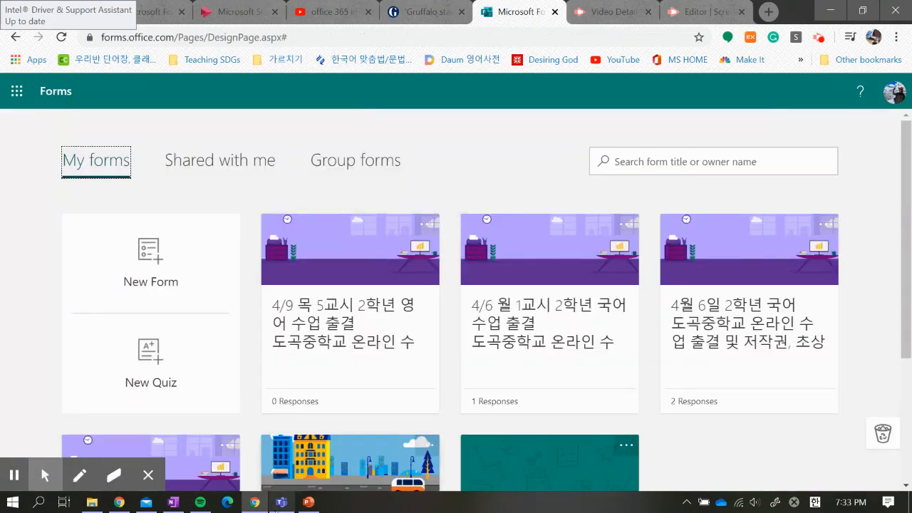
# - Switch to Teams and open the assignments of the 도곡중 3-1 class
pyautogui.click(281, 502)
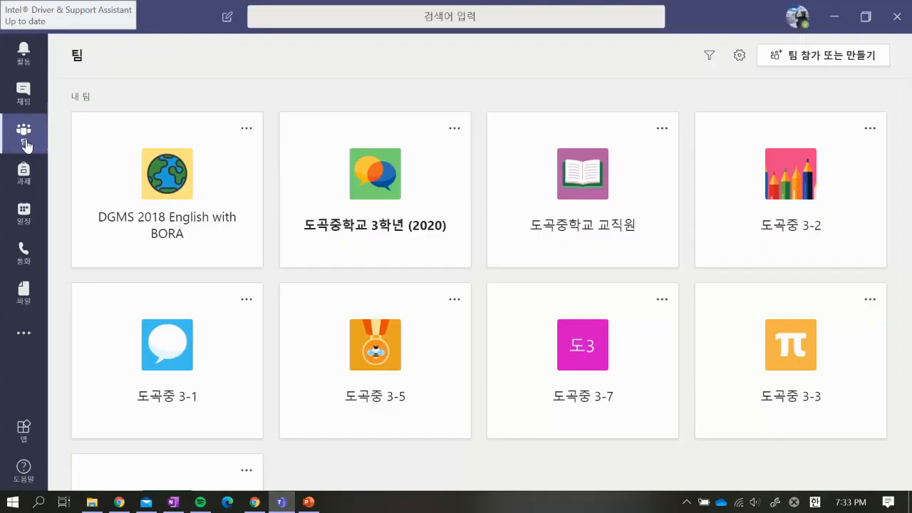
pyautogui.click(223, 381)
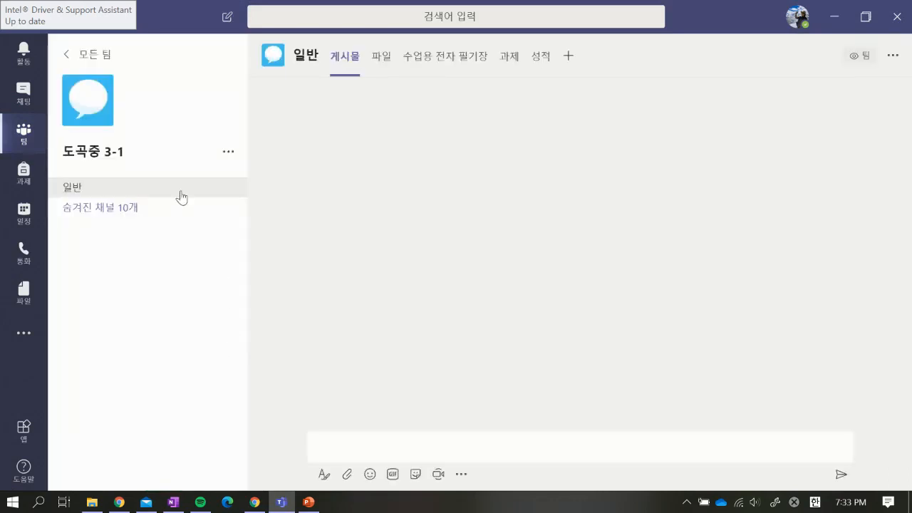
pyautogui.click(43, 169)
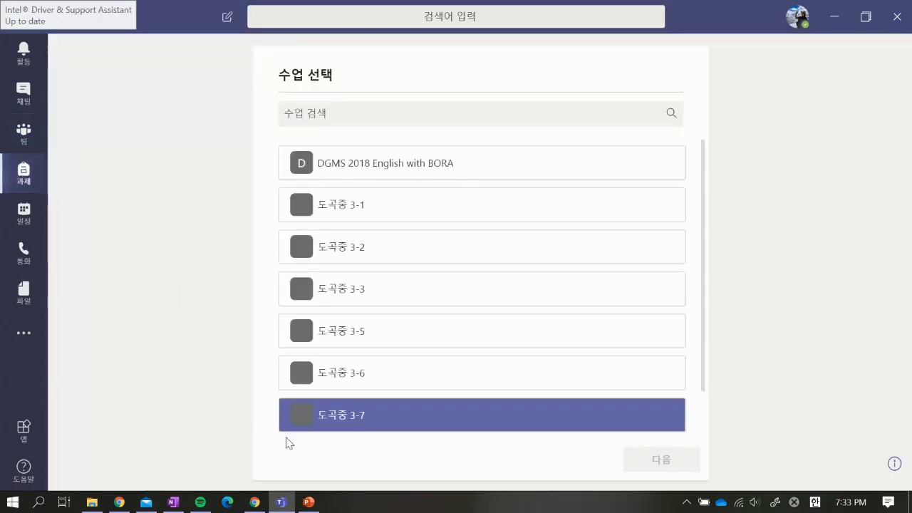
pyautogui.click(444, 205)
pyautogui.click(685, 461)
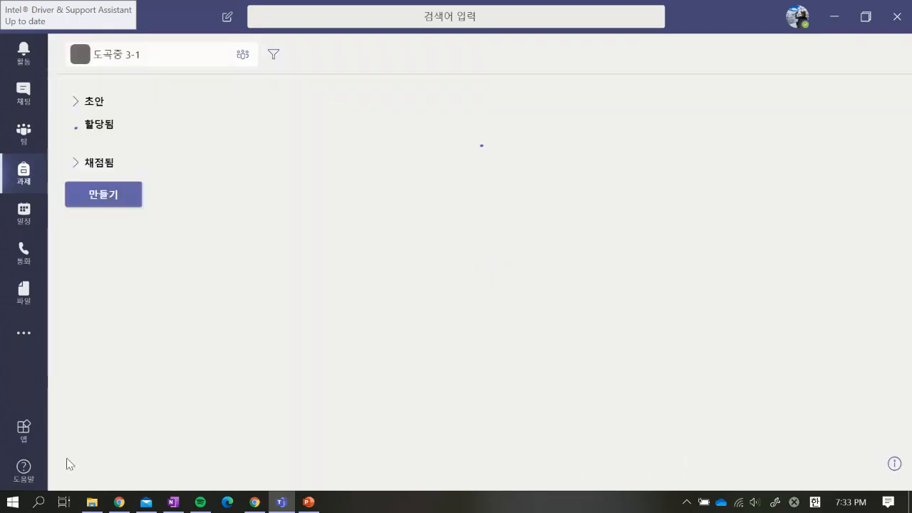
# - Create a quiz assignment from the "4/9 목 5교시 2학년 영어 수업 출결" form and delete the school and copyright wording after 출결 from its title
pyautogui.click(112, 244)
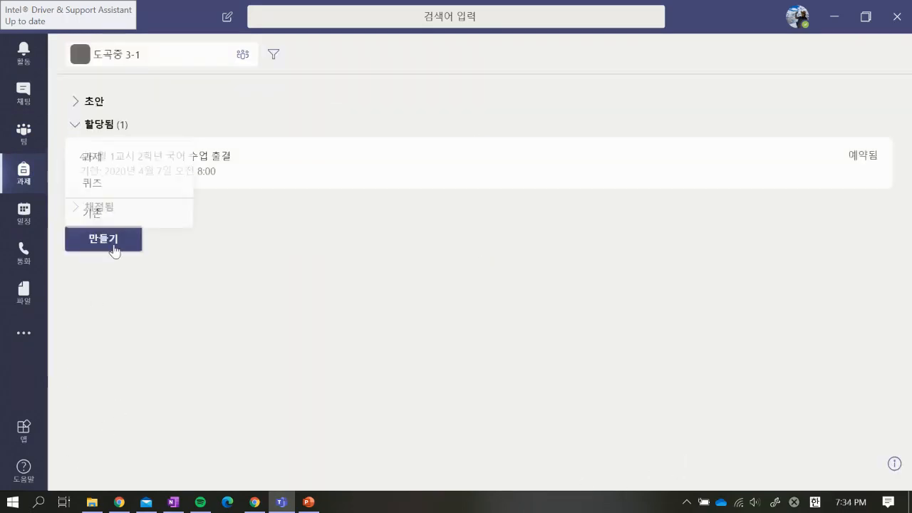
pyautogui.click(120, 187)
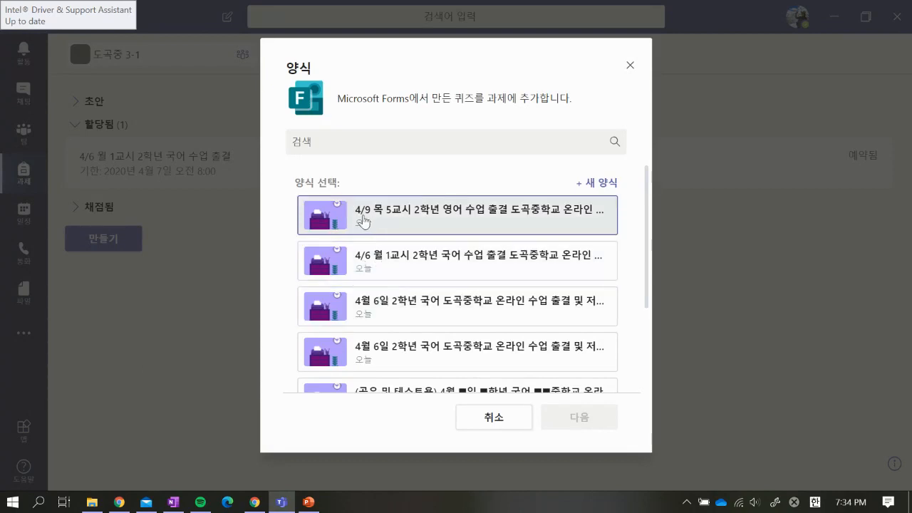
pyautogui.click(363, 220)
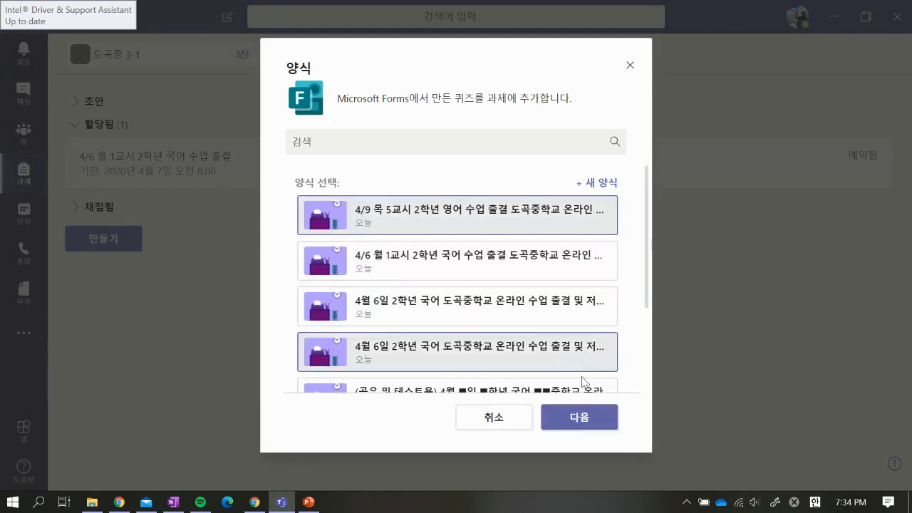
pyautogui.click(586, 417)
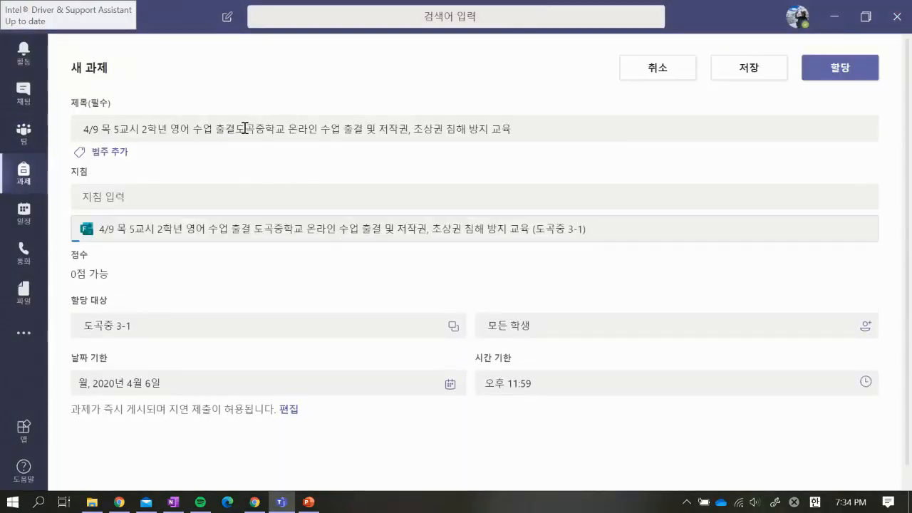
pyautogui.moveTo(244, 128); pyautogui.dragTo(519, 136)
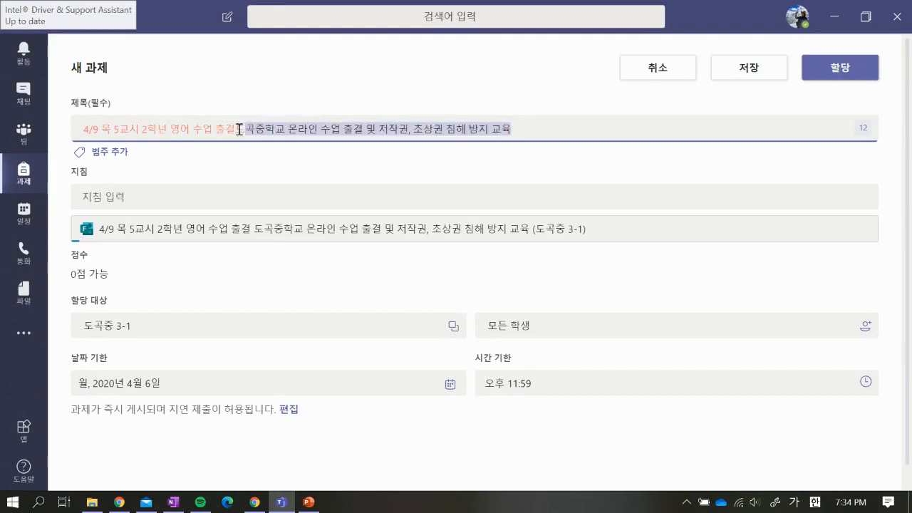
pyautogui.press('BackSpace')
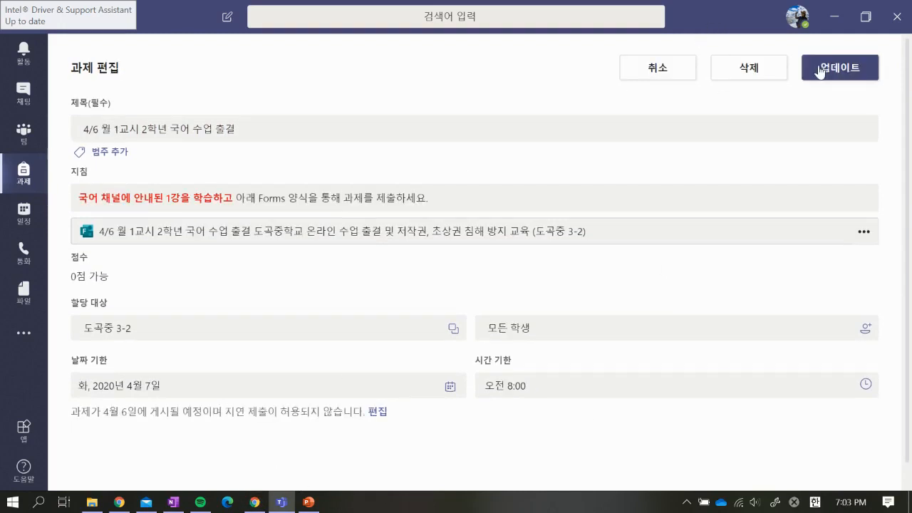
# - Update the scheduled "4/6 월 1교시 2학년 국어 수업 출결" assignment for the 도곡중 3-2 class
pyautogui.click(816, 69)
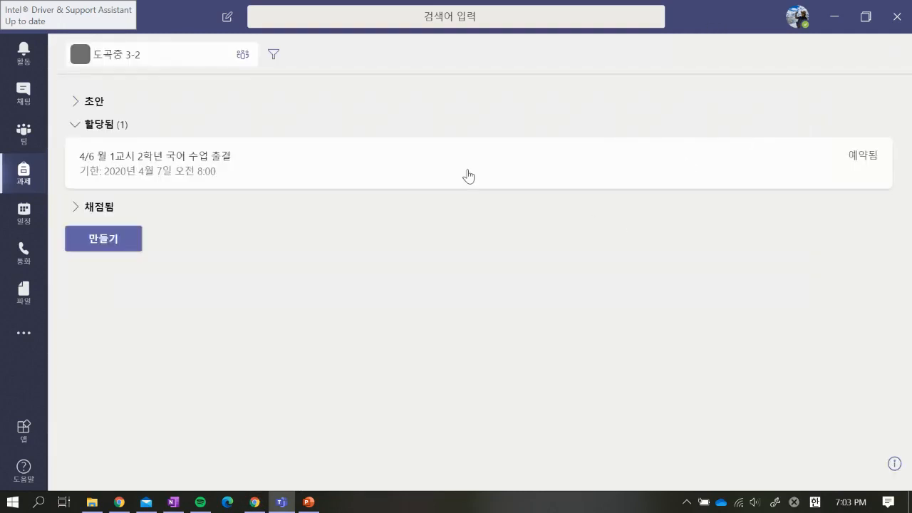